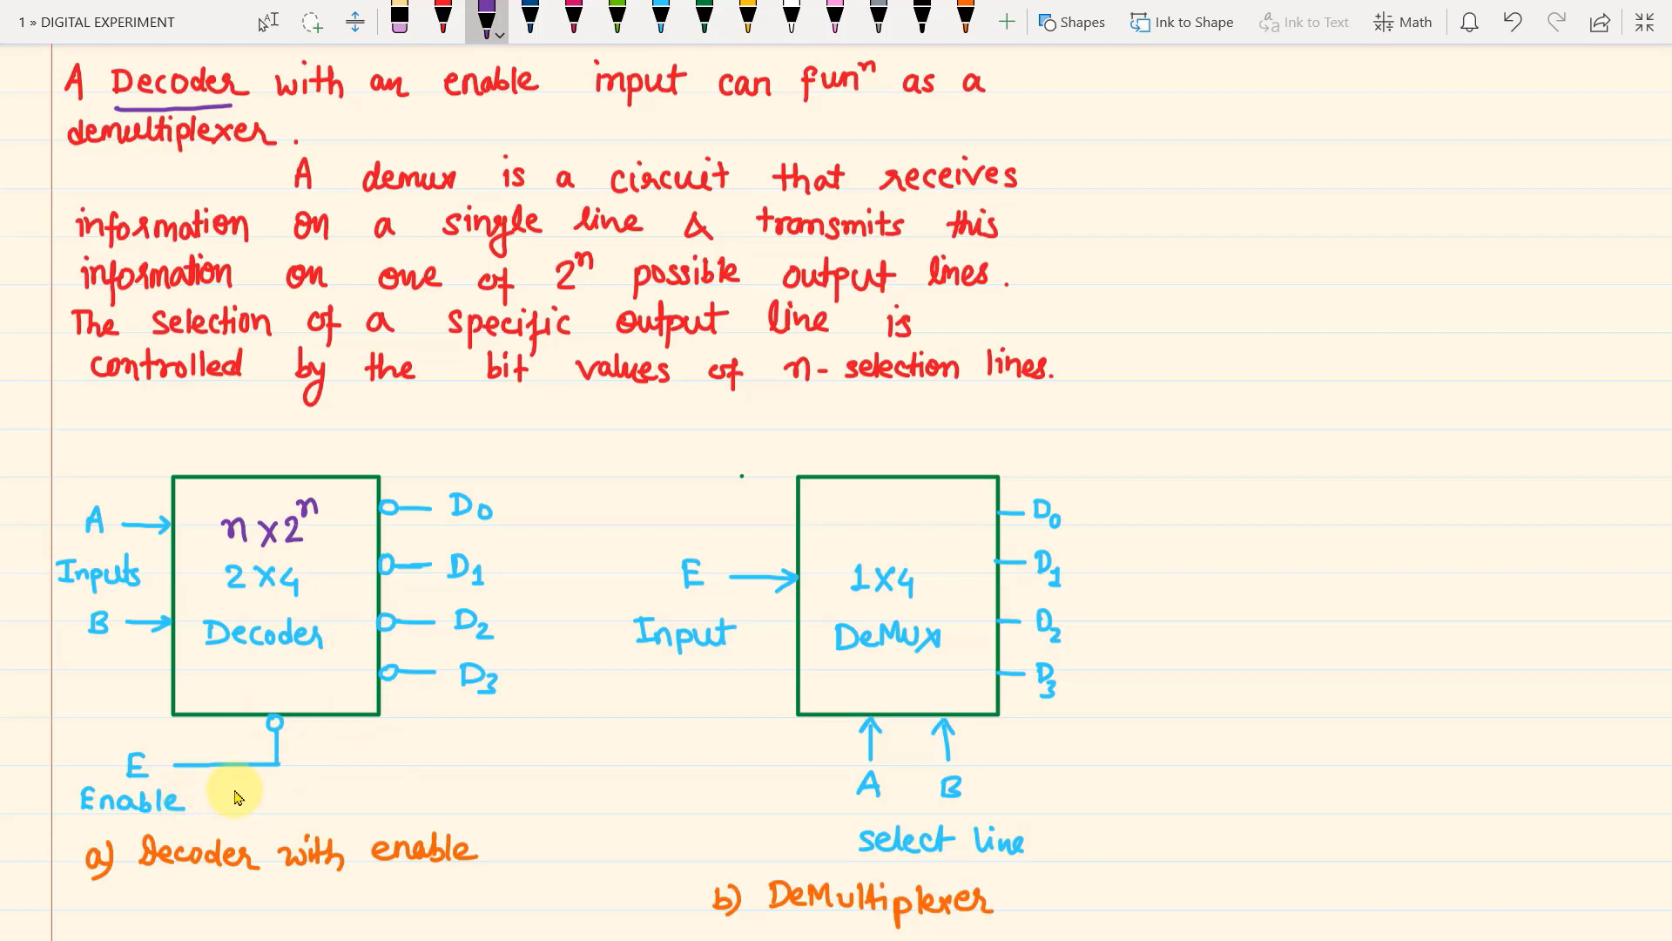
# Step: Underline in purple "enable input", "demultiplexer" and the demux definition's key phrases from "receives information" through "possible output lines"
pyautogui.moveTo(454, 105); pyautogui.dragTo(659, 103)
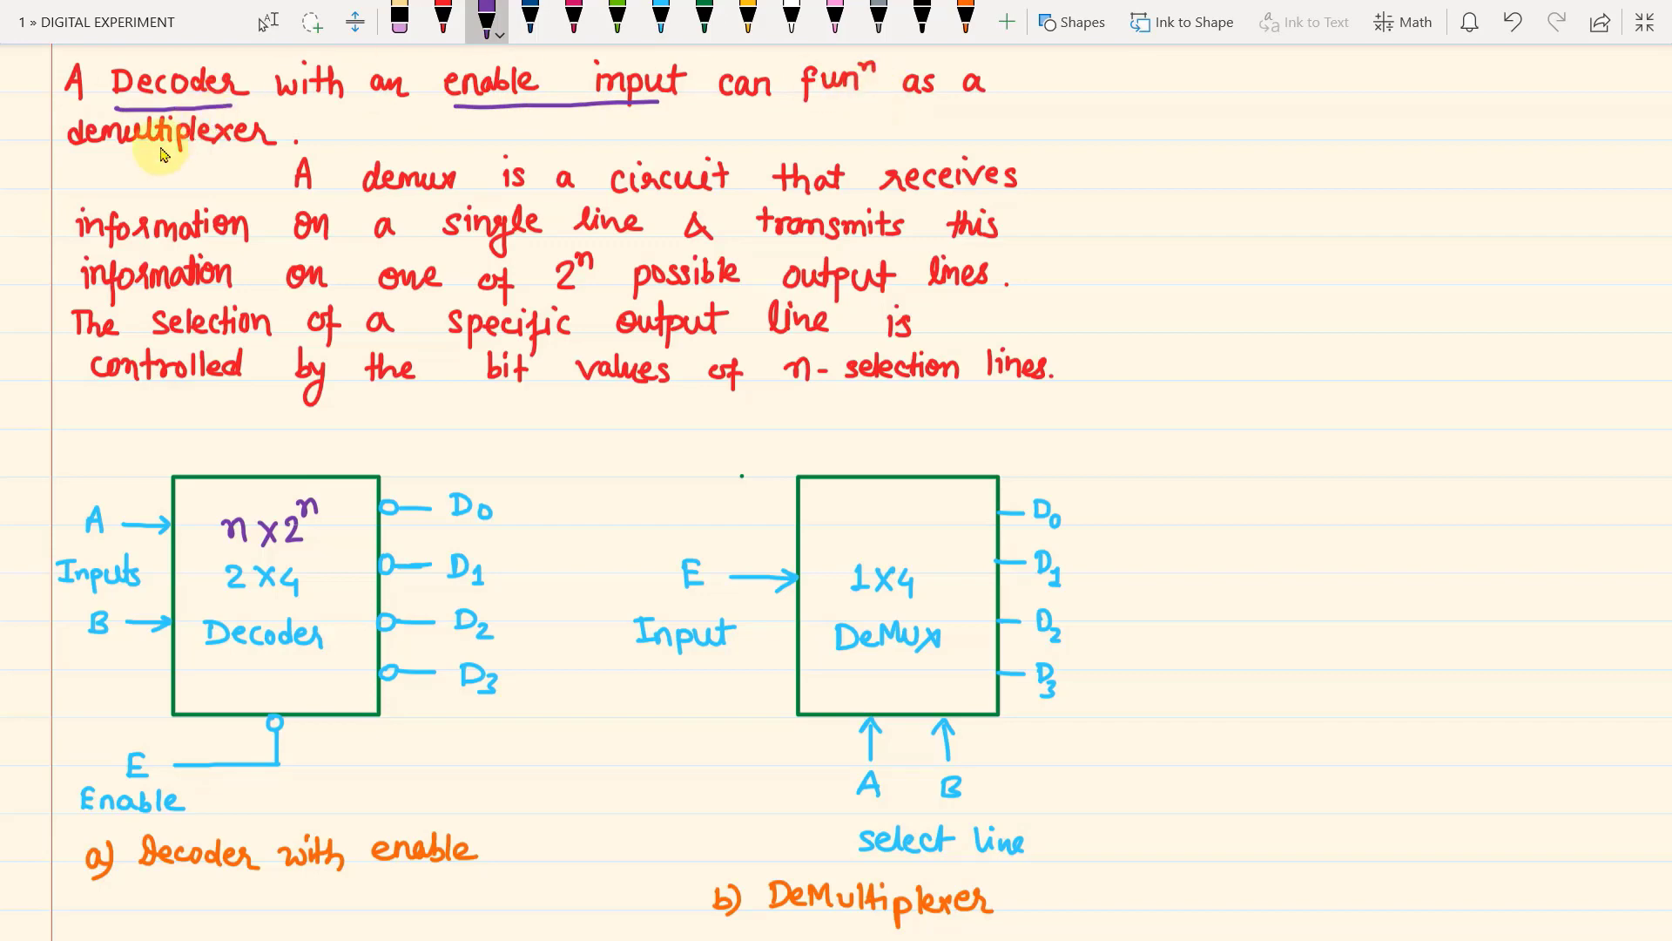
pyautogui.moveTo(80, 158); pyautogui.dragTo(244, 153)
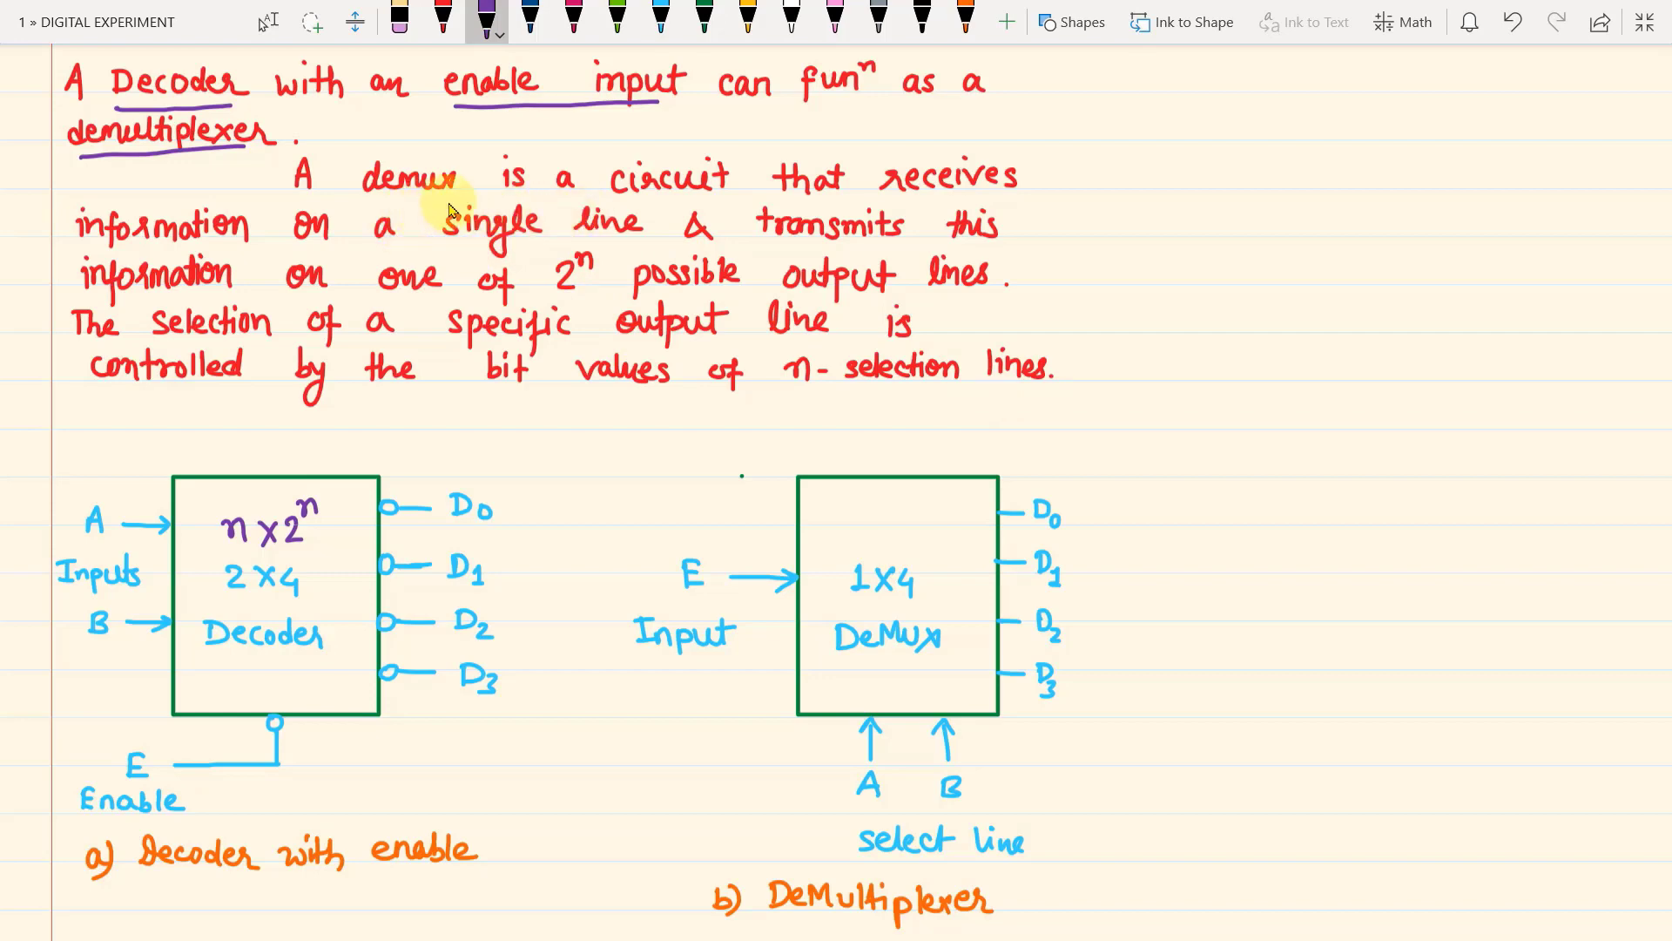
pyautogui.moveTo(889, 198); pyautogui.dragTo(1001, 196)
pyautogui.moveTo(188, 251); pyautogui.dragTo(300, 246)
pyautogui.moveTo(434, 246); pyautogui.dragTo(601, 244)
pyautogui.moveTo(778, 251); pyautogui.dragTo(980, 253)
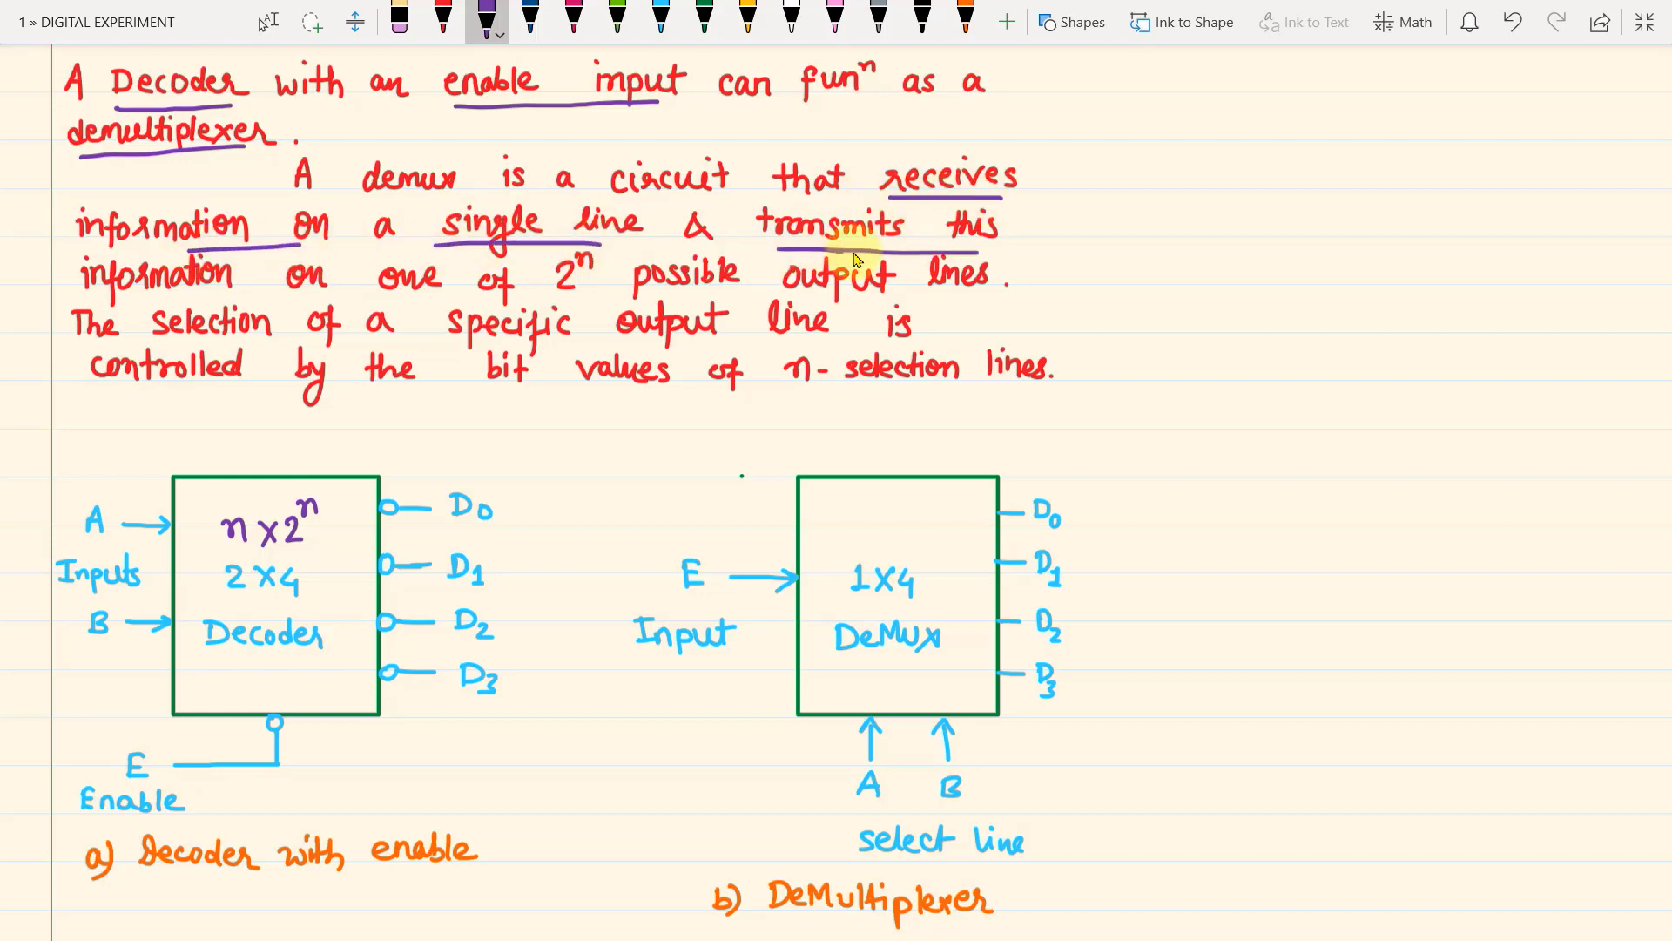
pyautogui.moveTo(112, 303); pyautogui.dragTo(980, 295)
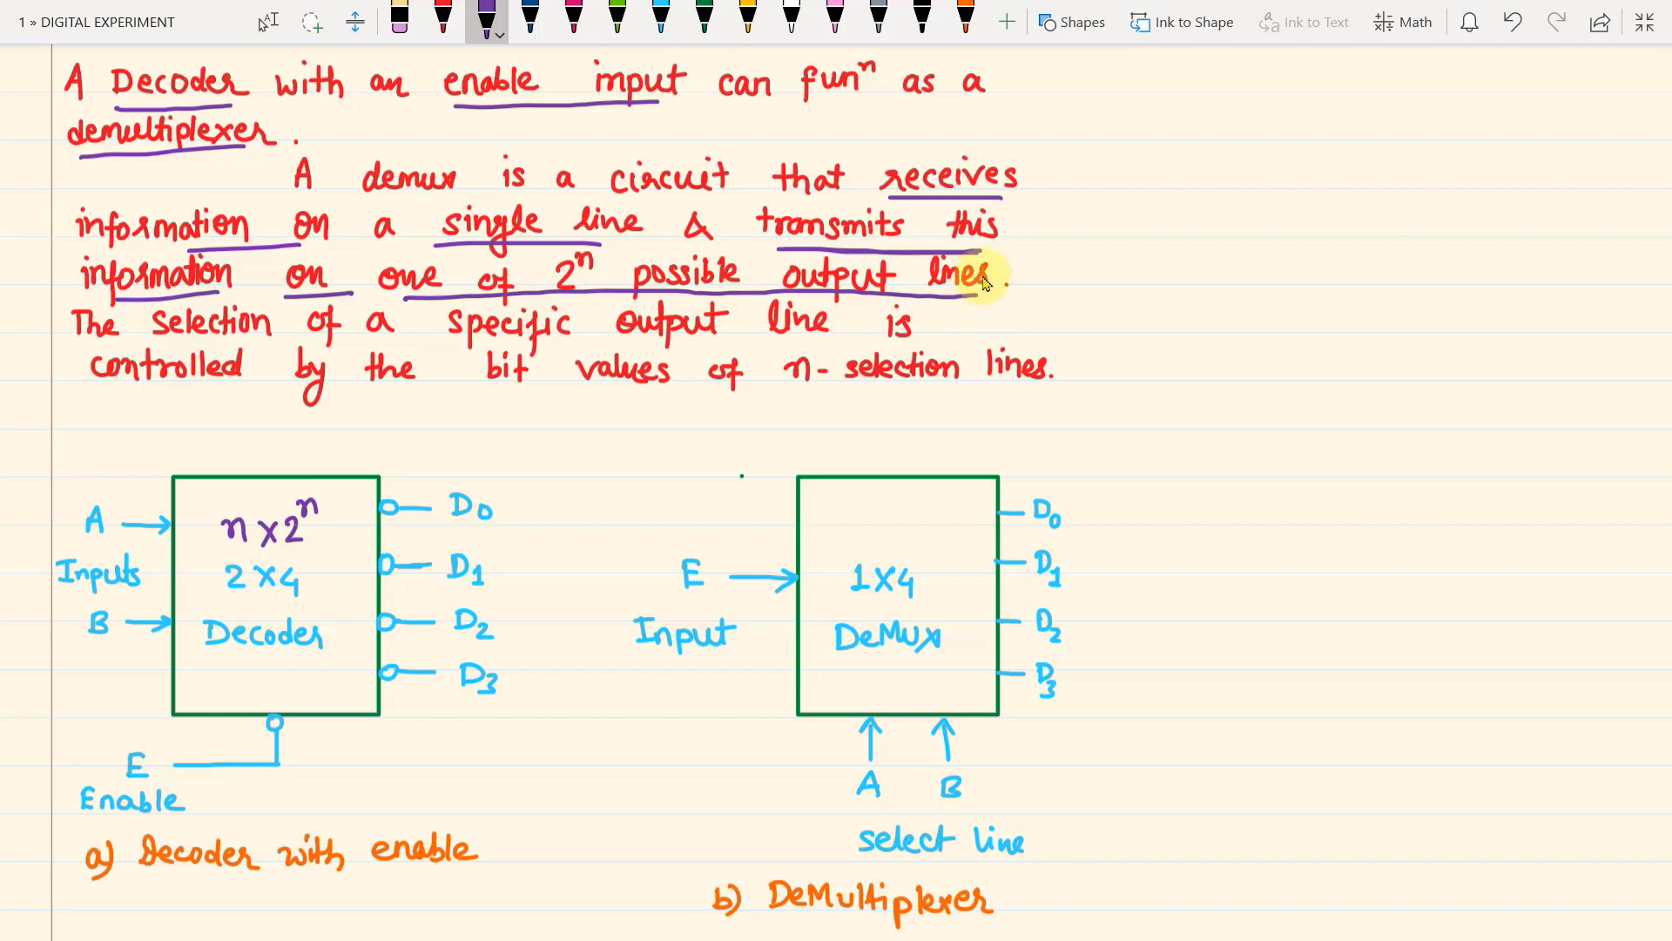
# Step: Underline "selection of a specific output line", "controlled by" and "n-selection lines" in the sentence on output selection
pyautogui.moveTo(156, 341); pyautogui.dragTo(871, 340)
pyautogui.moveTo(147, 402); pyautogui.dragTo(344, 391)
pyautogui.moveTo(797, 388); pyautogui.dragTo(1020, 384)
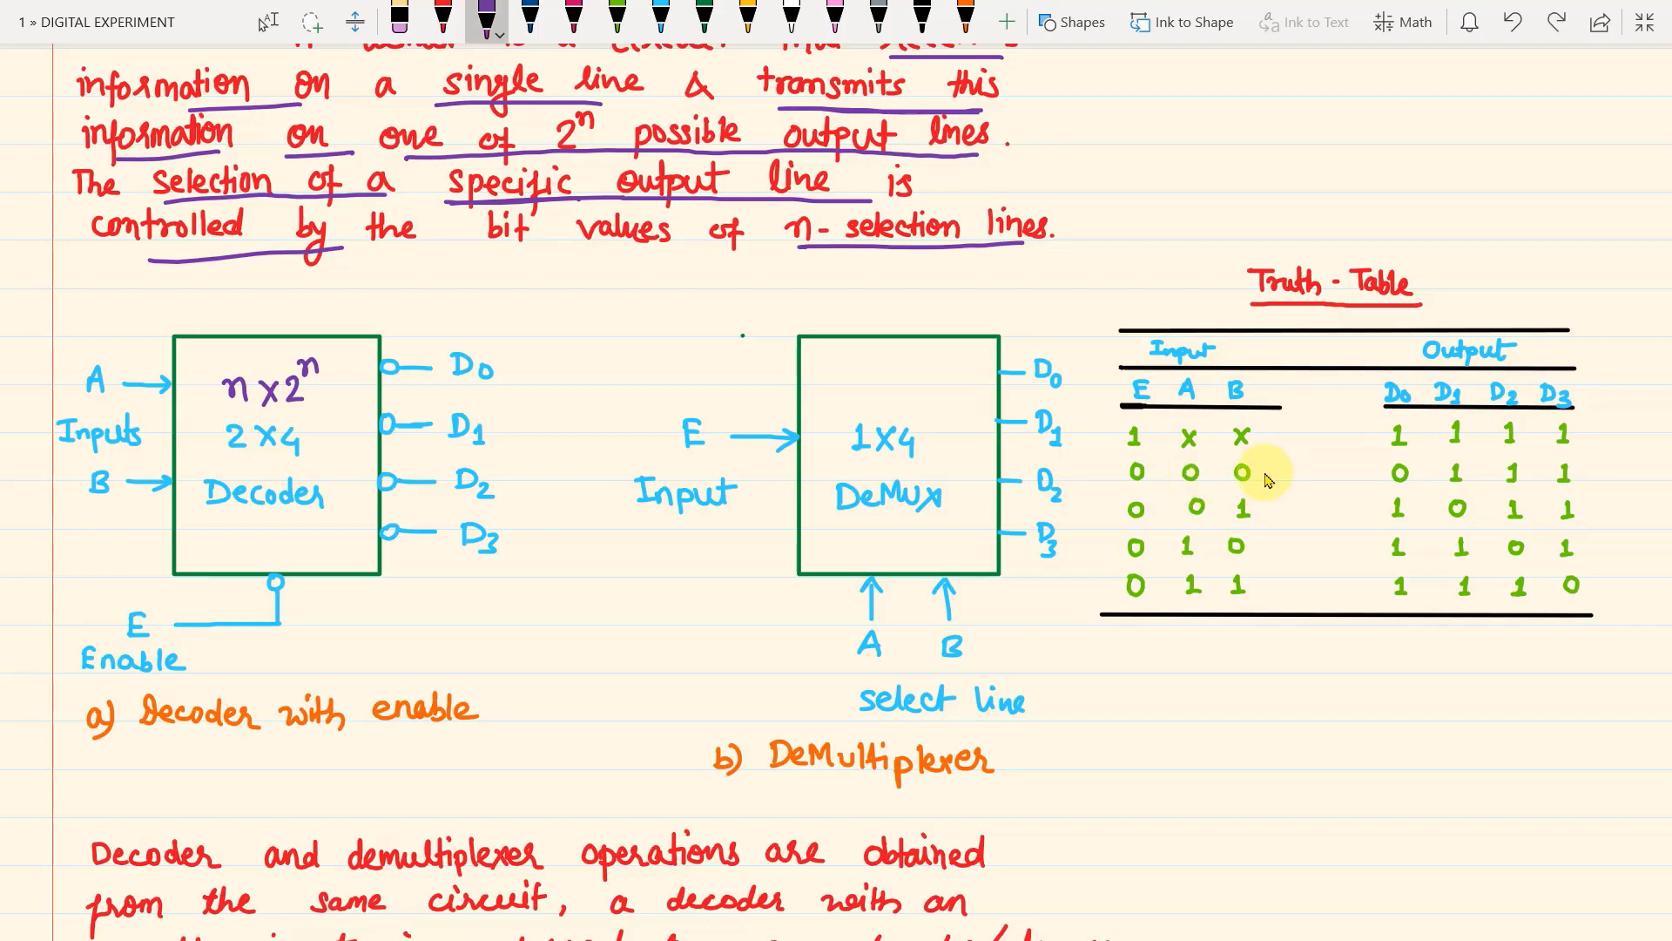
# Step: Annotate the truth table row with E, A and B all 0 with a small arrow pointing to 0
pyautogui.moveTo(1272, 471); pyautogui.dragTo(1293, 472)
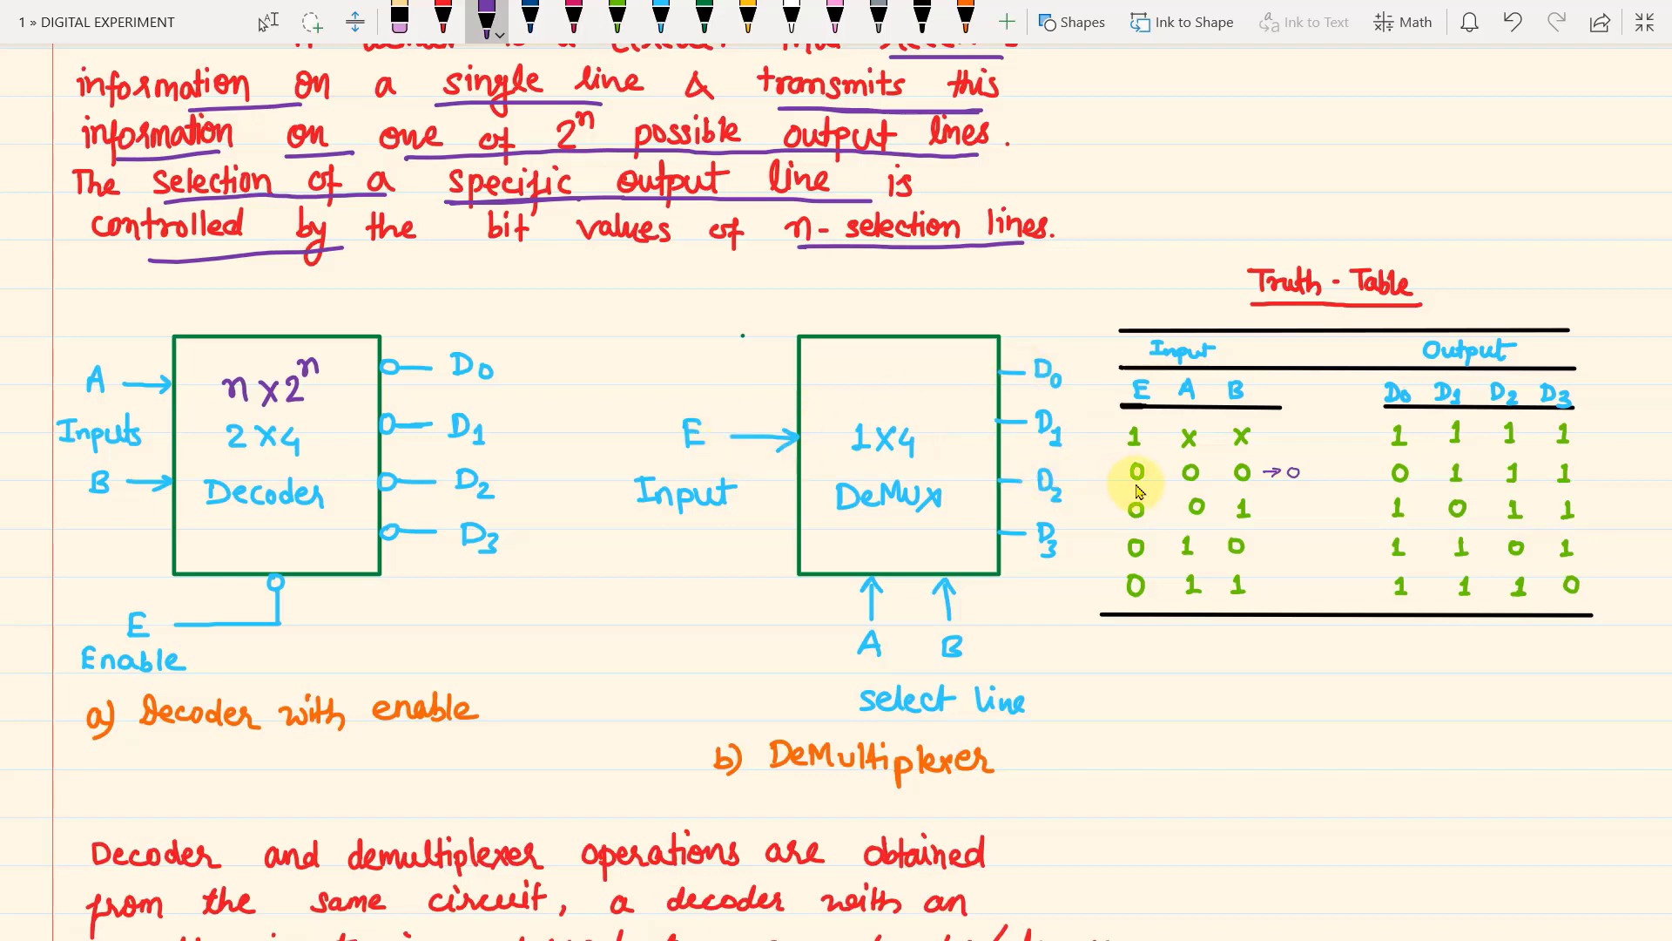
pyautogui.moveTo(723, 406); pyautogui.dragTo(722, 409)
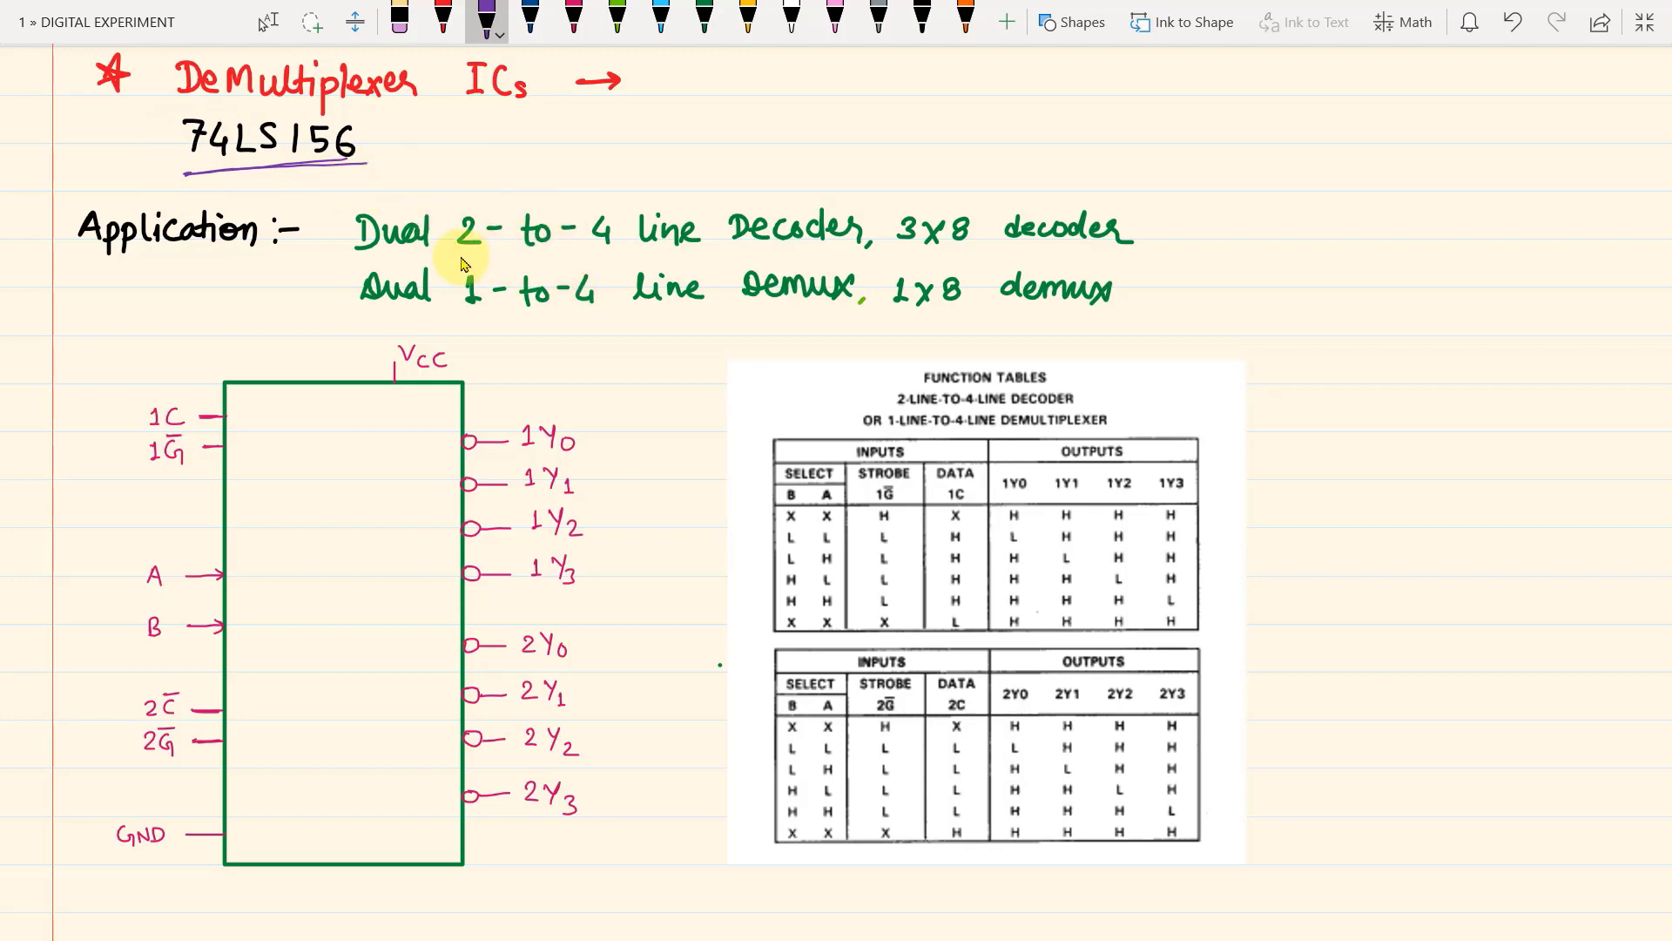
# Step: Underline the 74LS156 applications: 2-to-4 line decoder, 3x8 decoder, 1-to-4 line demux and 1x8 demux
pyautogui.moveTo(468, 261); pyautogui.dragTo(1100, 247)
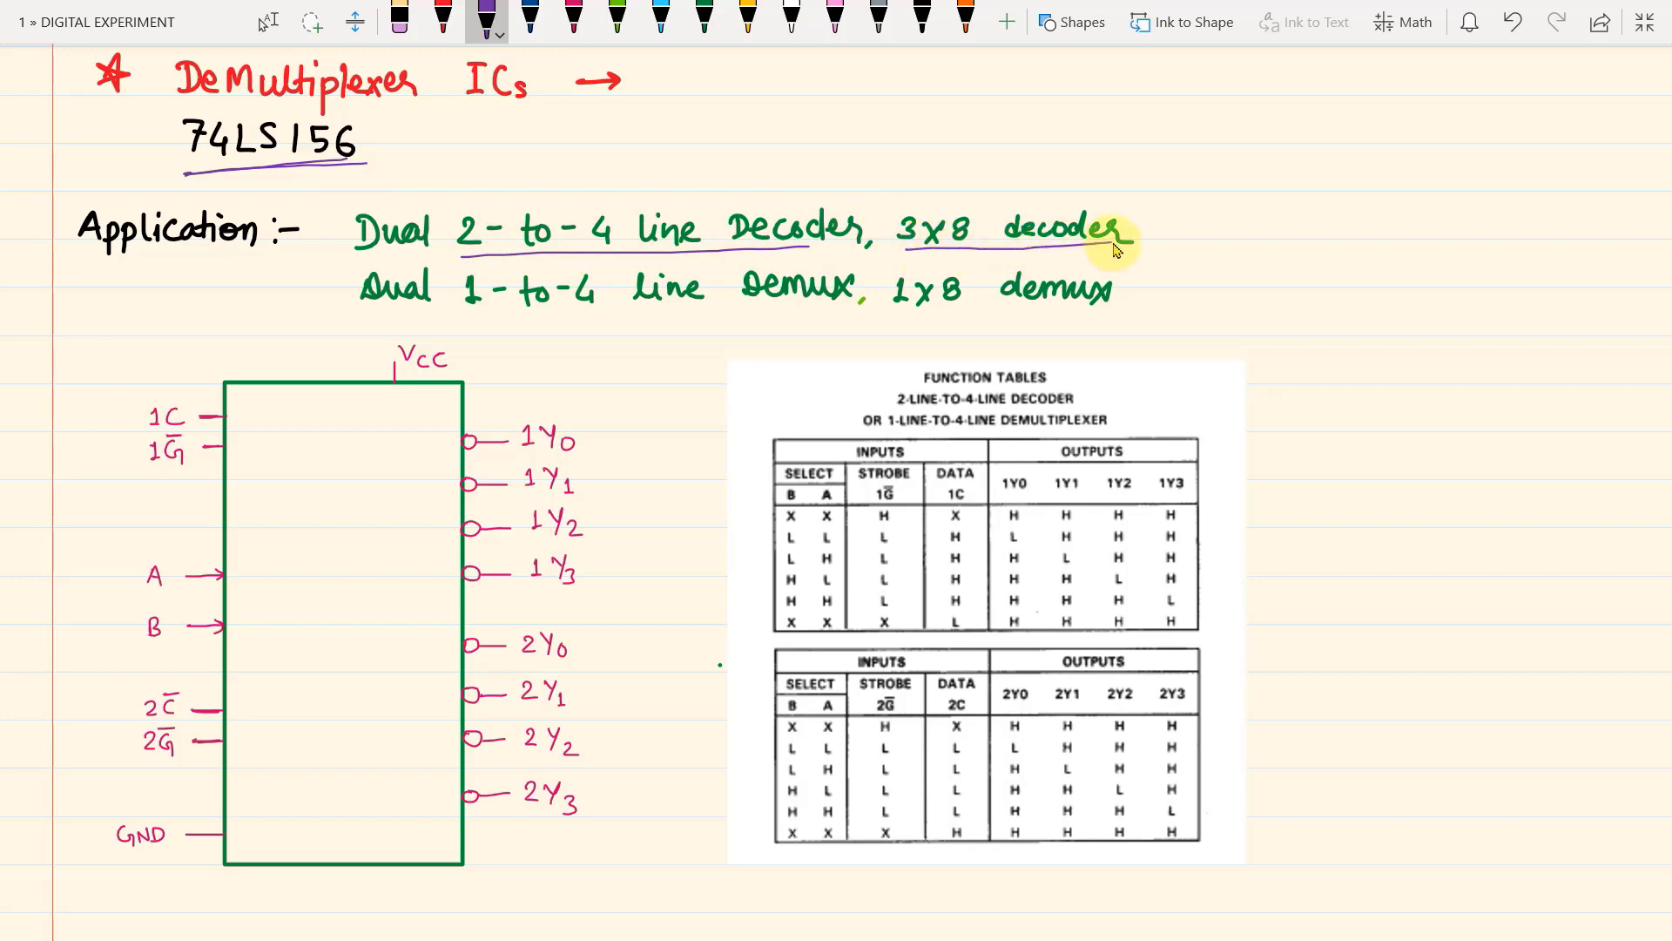
pyautogui.moveTo(470, 311); pyautogui.dragTo(806, 304)
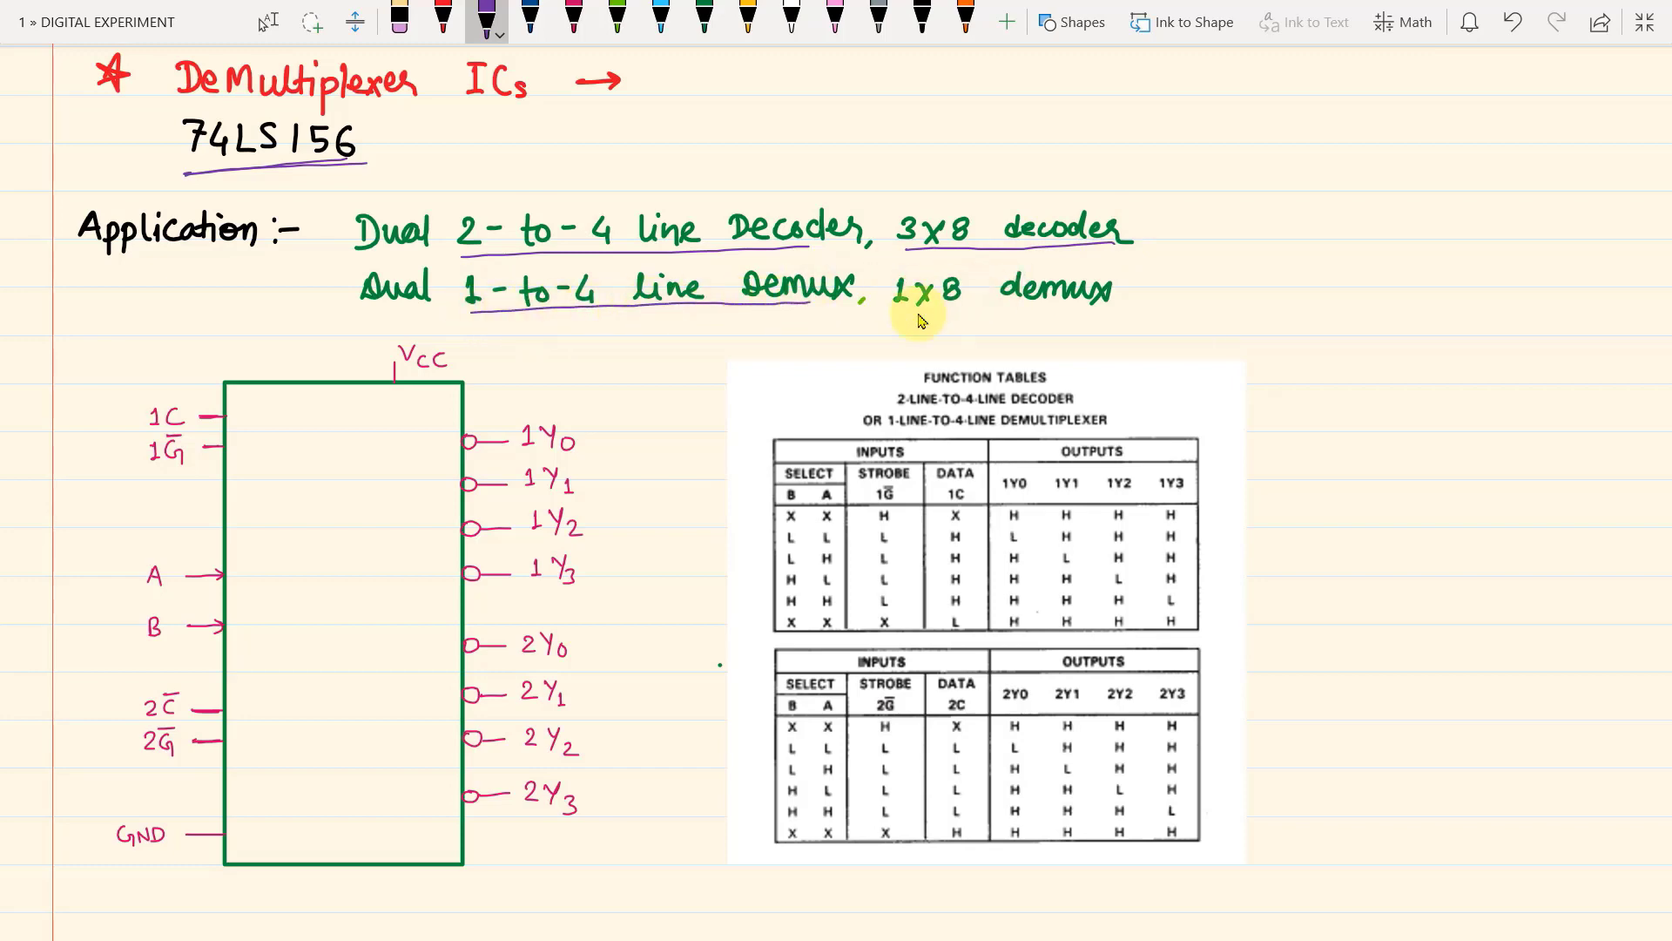
pyautogui.moveTo(894, 317); pyautogui.dragTo(1121, 317)
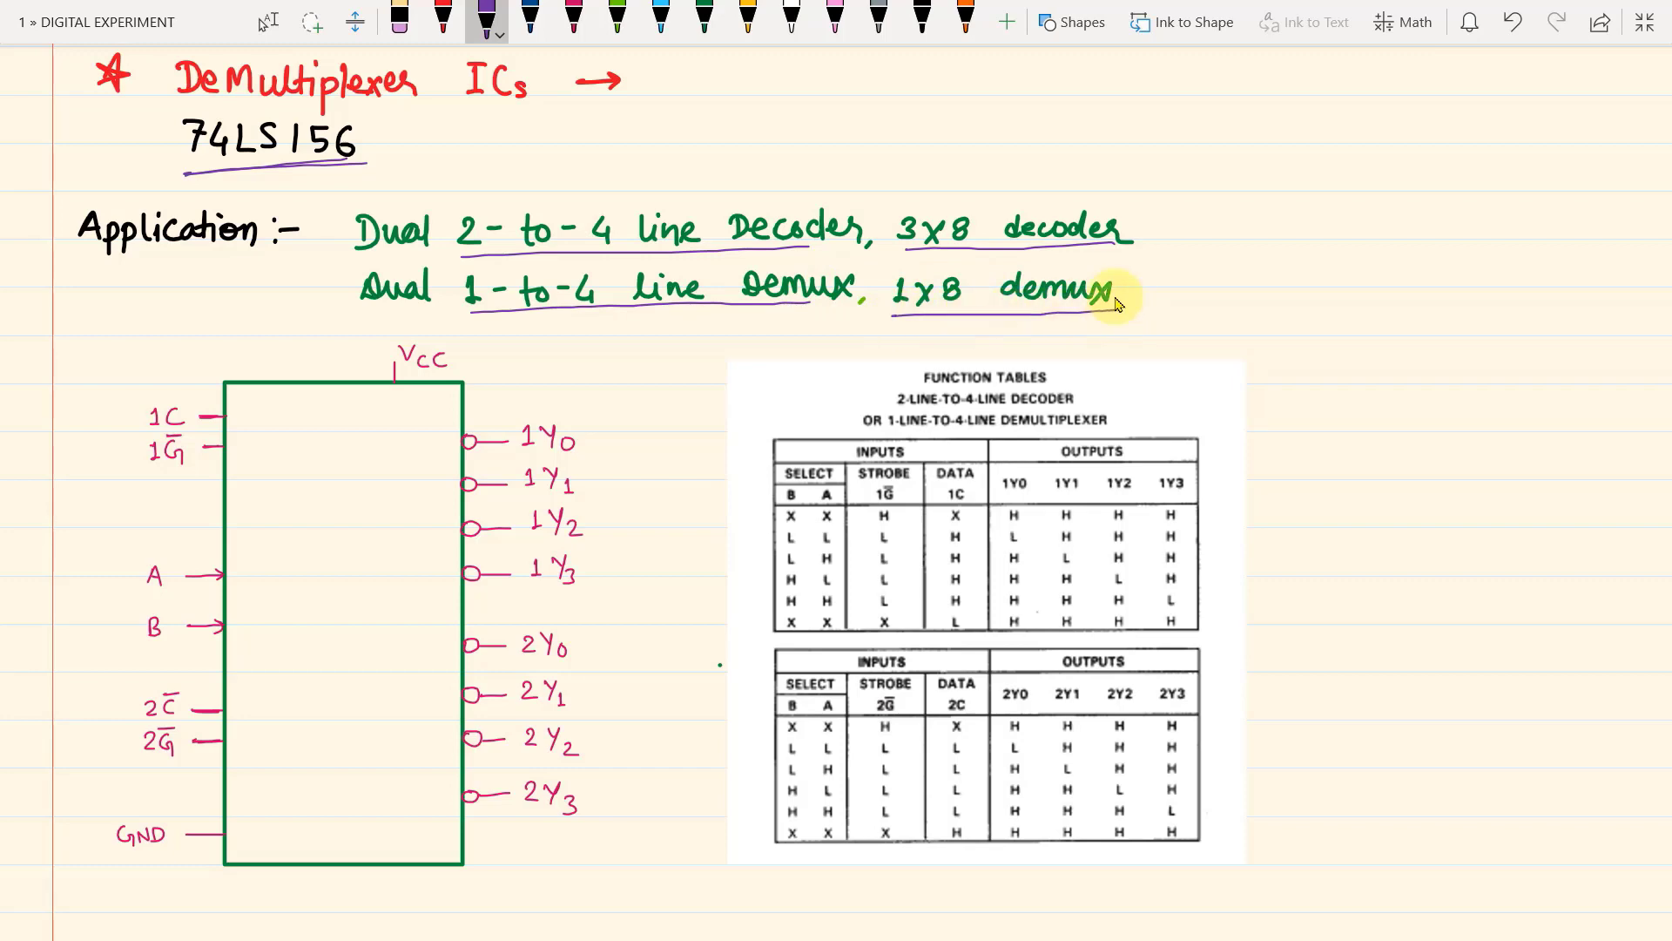
# Step: Write "16-pin IC" beneath the Application heading
pyautogui.moveTo(144, 289); pyautogui.dragTo(157, 306)
pyautogui.click(188, 294)
pyautogui.moveTo(169, 299); pyautogui.dragTo(240, 310)
pyautogui.click(206, 284)
pyautogui.moveTo(235, 310); pyautogui.dragTo(269, 310)
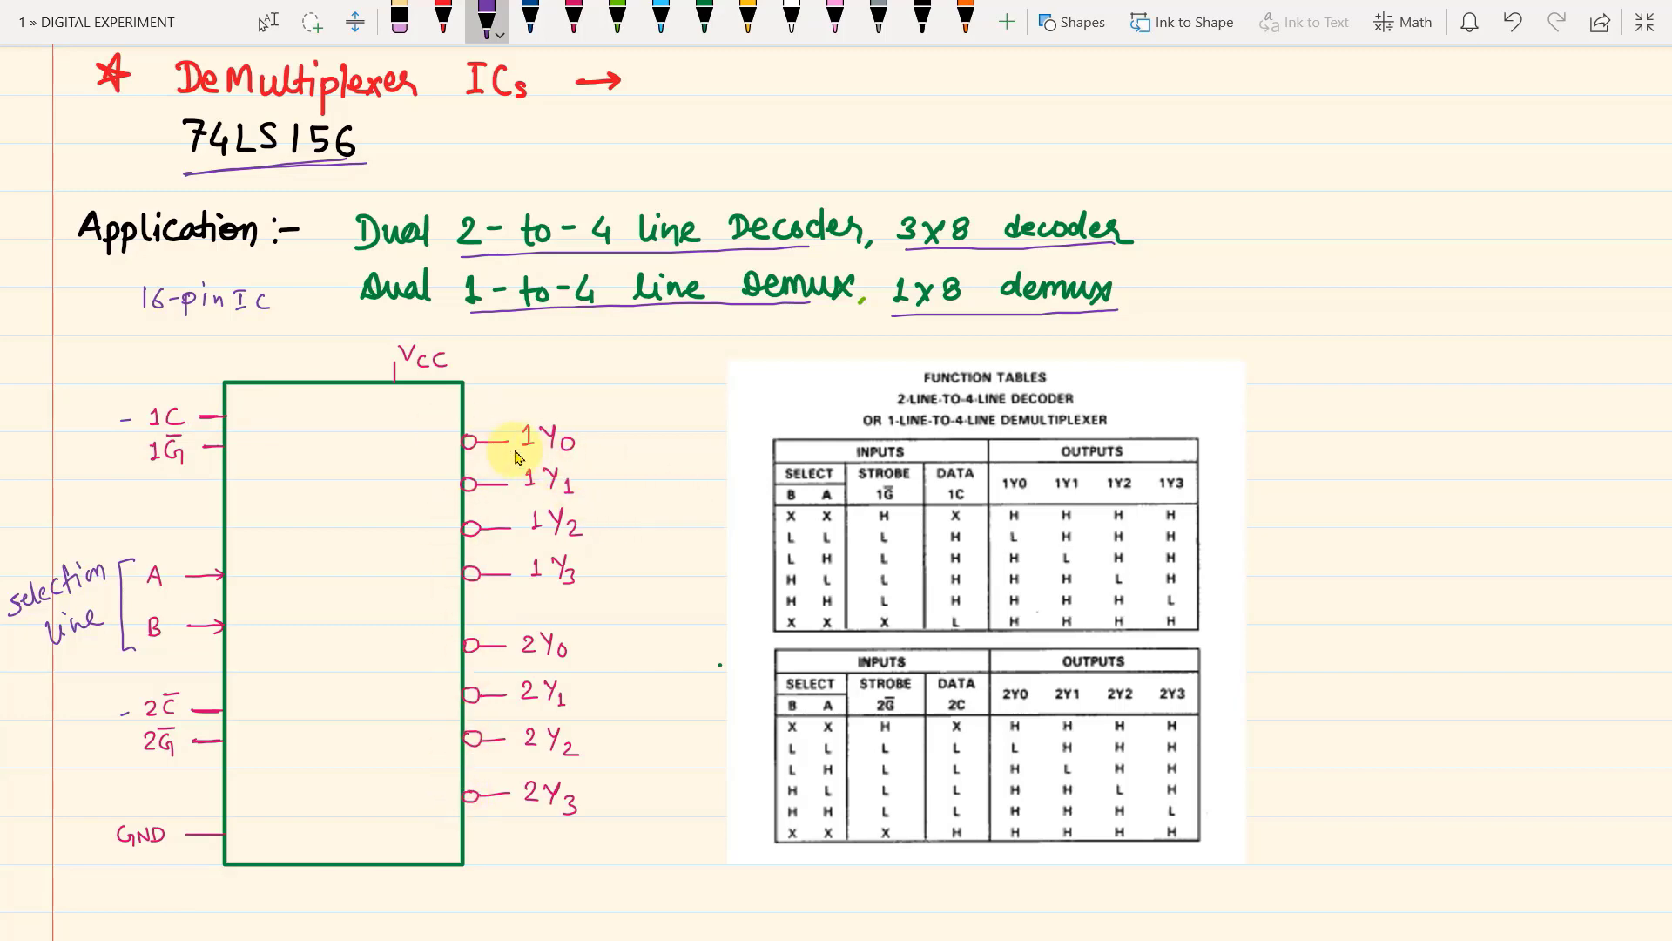
# Step: Bracket outputs 1Y0 to 1Y3 and outputs 2Y0 to 2Y3 as two separate groups on the IC diagram
pyautogui.moveTo(593, 427)
pyautogui.mouseDown()
pyautogui.moveTo(615, 456)
pyautogui.moveTo(621, 541)
pyautogui.moveTo(619, 586)
pyautogui.moveTo(599, 593)
pyautogui.mouseUp()
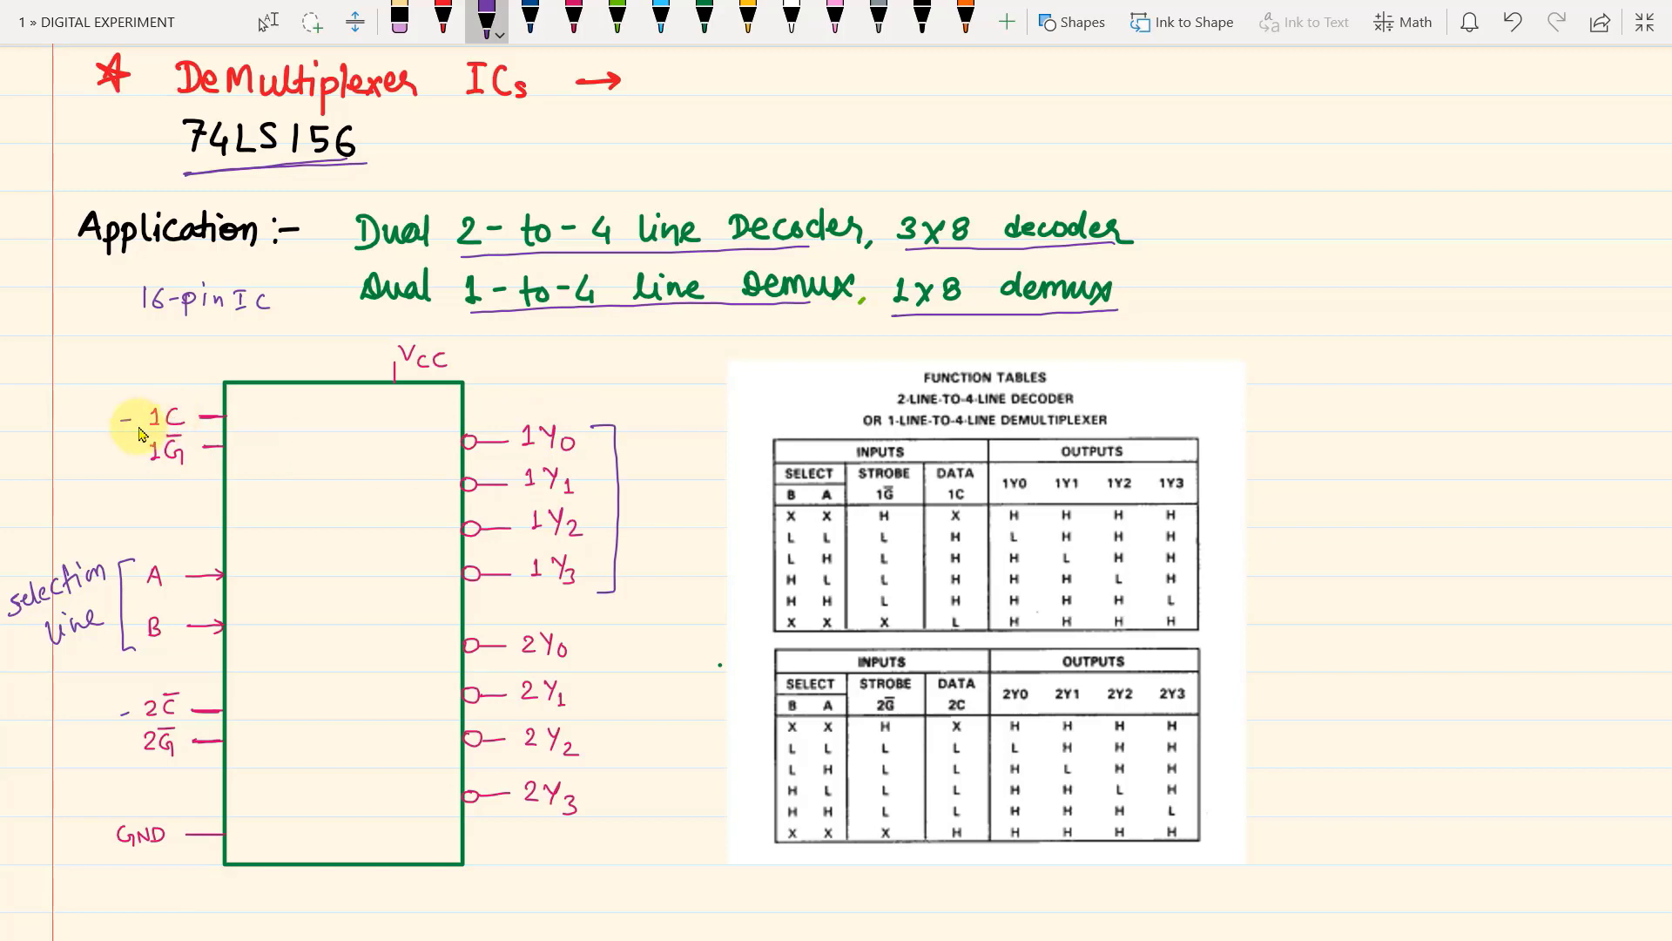
pyautogui.moveTo(590, 634)
pyautogui.mouseDown()
pyautogui.moveTo(612, 635)
pyautogui.moveTo(608, 803)
pyautogui.moveTo(590, 807)
pyautogui.mouseUp()
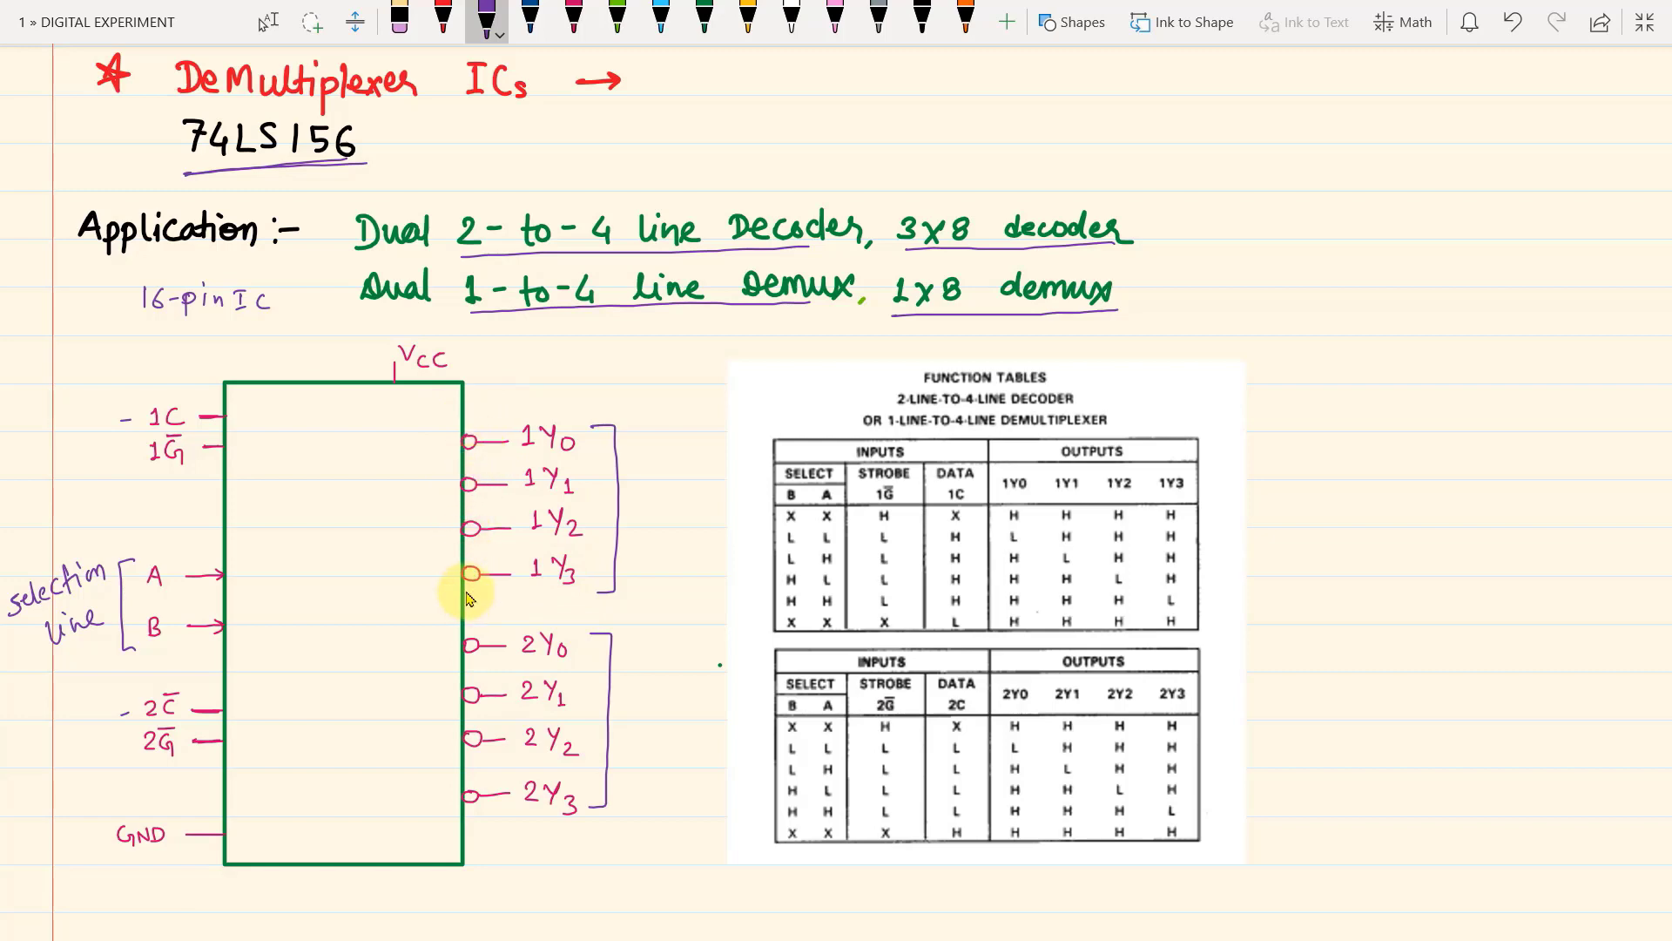
pyautogui.moveTo(478, 575); pyautogui.dragTo(511, 575)
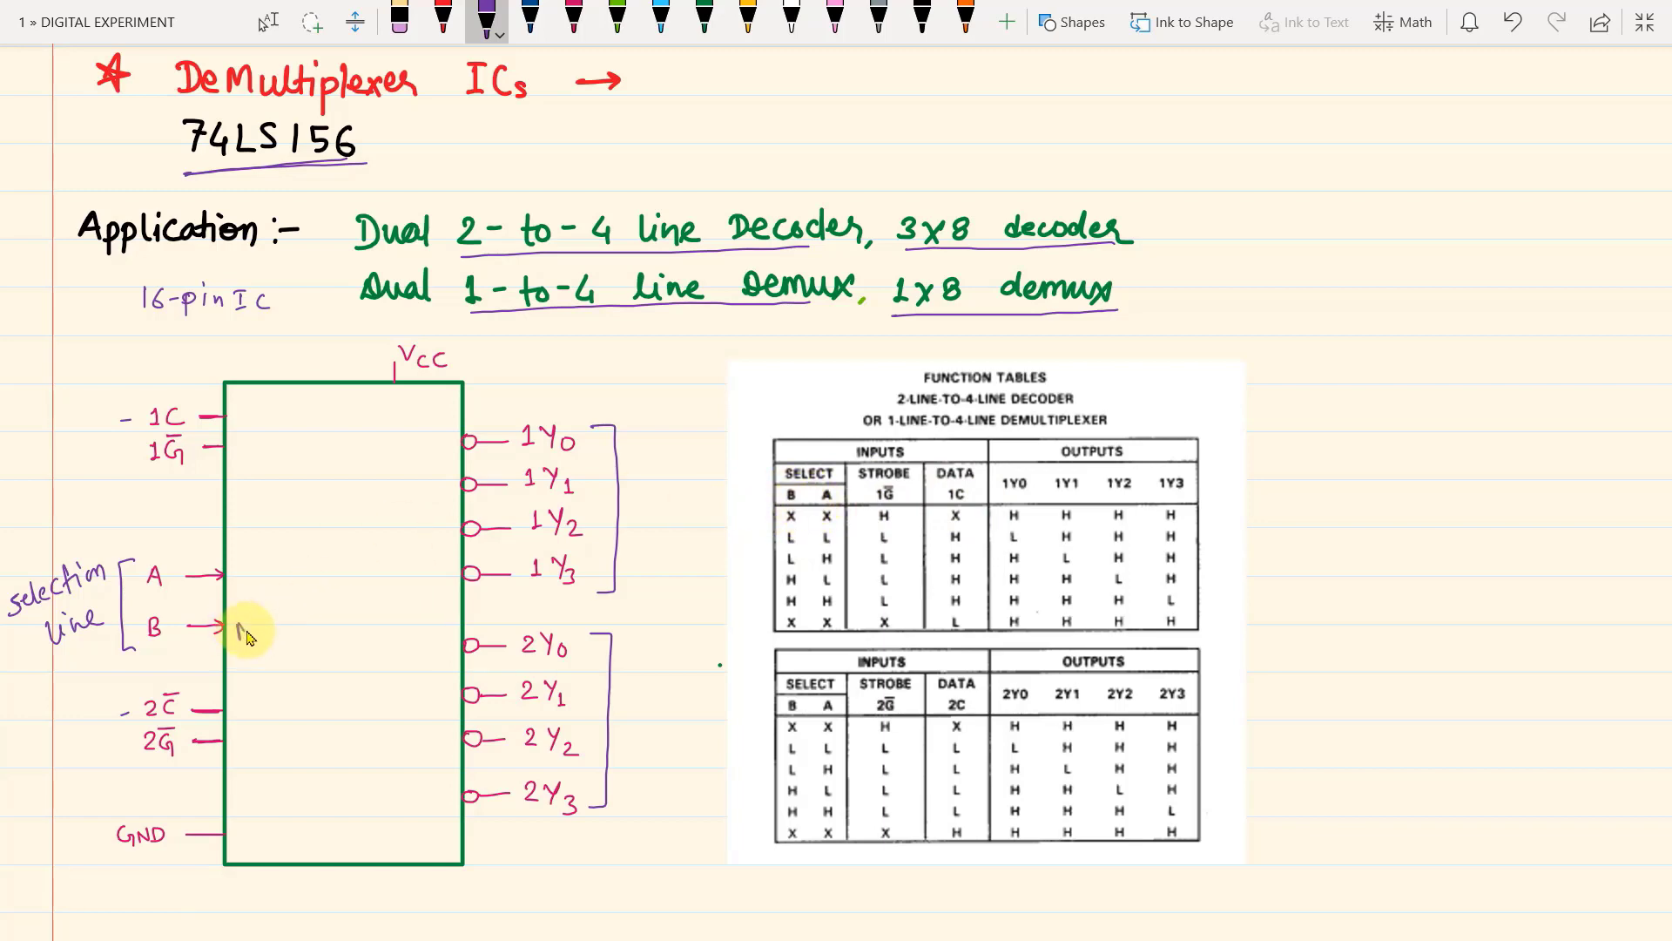
# Step: Label select input B as MSB and select input A as LSB inside the IC block
pyautogui.moveTo(264, 637); pyautogui.dragTo(260, 641)
pyautogui.moveTo(272, 624); pyautogui.dragTo(270, 642)
pyautogui.moveTo(244, 569); pyautogui.dragTo(261, 591)
pyautogui.moveTo(276, 570); pyautogui.dragTo(274, 590)
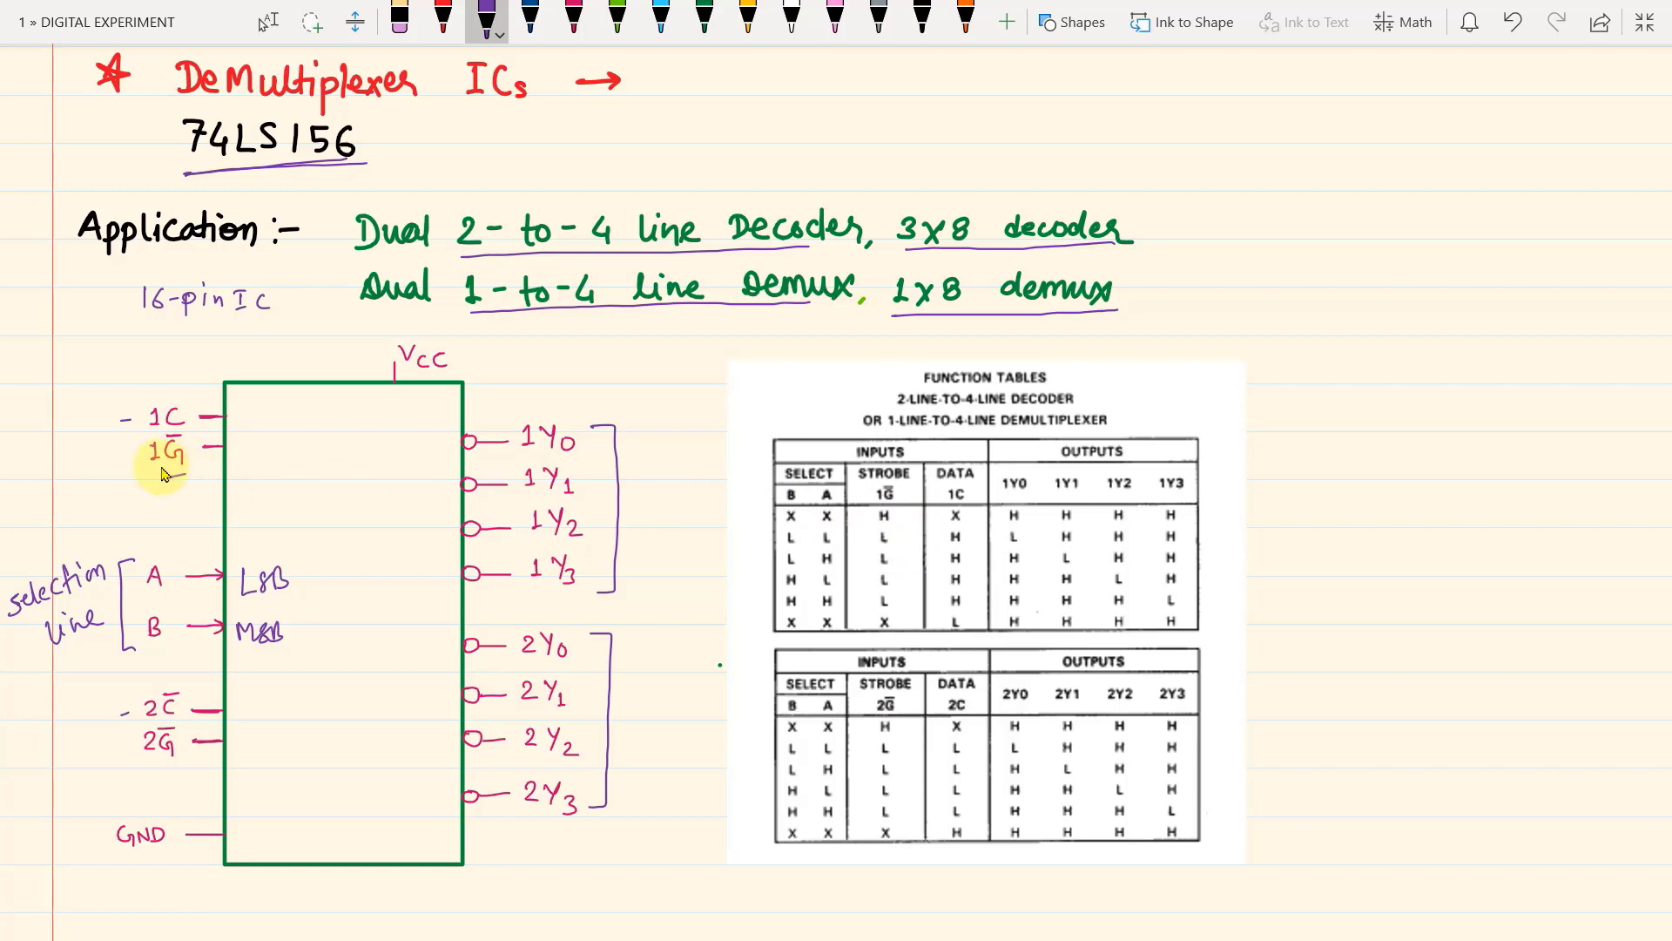
# Step: Mark the input conditions: underline strobe pin 1G, write 1 beside pin 1C and 0 0 beside the upper function table's L L select row
pyautogui.moveTo(163, 478); pyautogui.dragTo(185, 473)
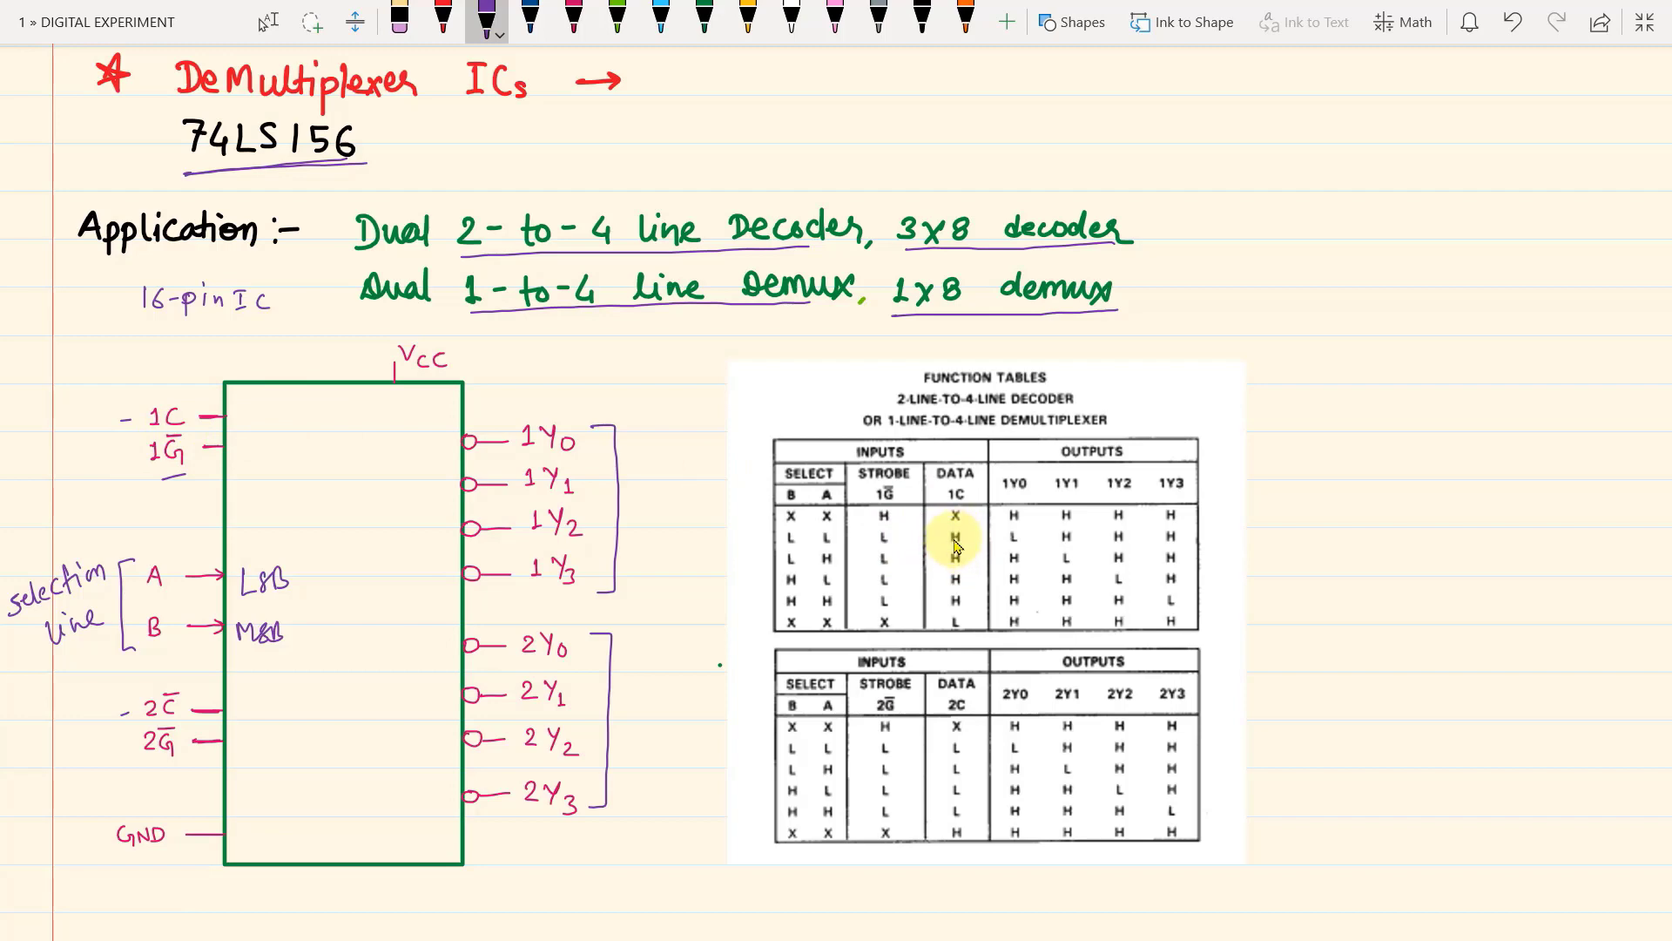
pyautogui.moveTo(83, 420); pyautogui.dragTo(90, 431)
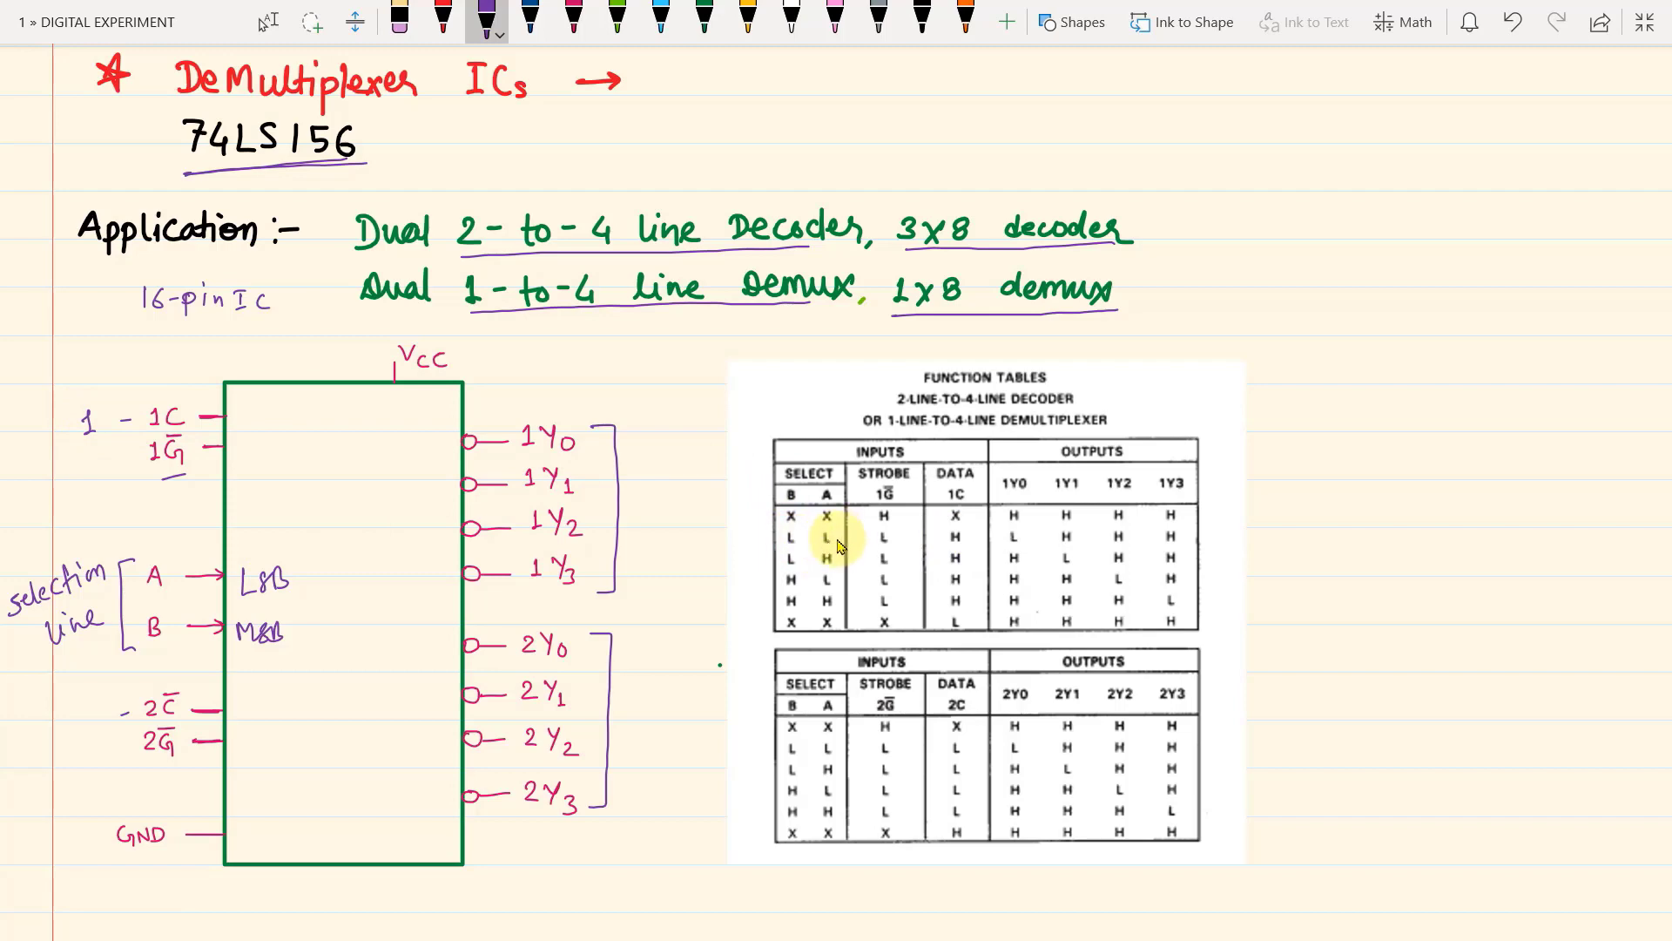
pyautogui.moveTo(739, 534); pyautogui.dragTo(753, 546)
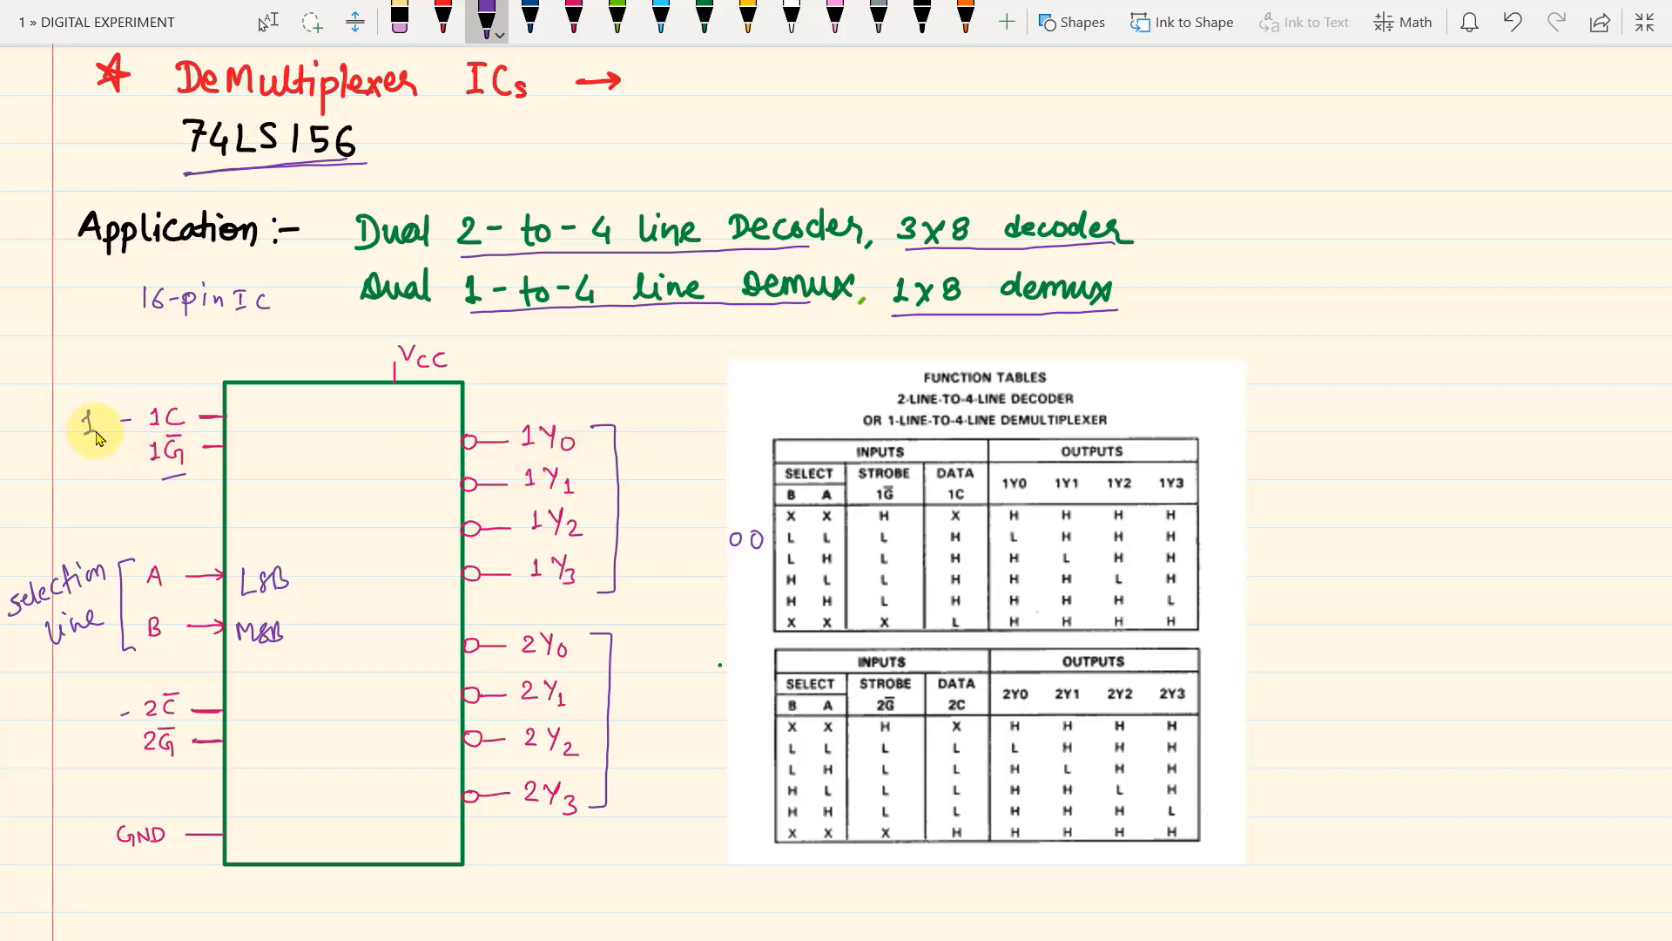
# Step: Write a 1 beside the function tables, mark the upper table's L L row outputs, and underline headings 2Y0 to 2Y3 in the lower table
pyautogui.moveTo(1369, 418); pyautogui.dragTo(1371, 436)
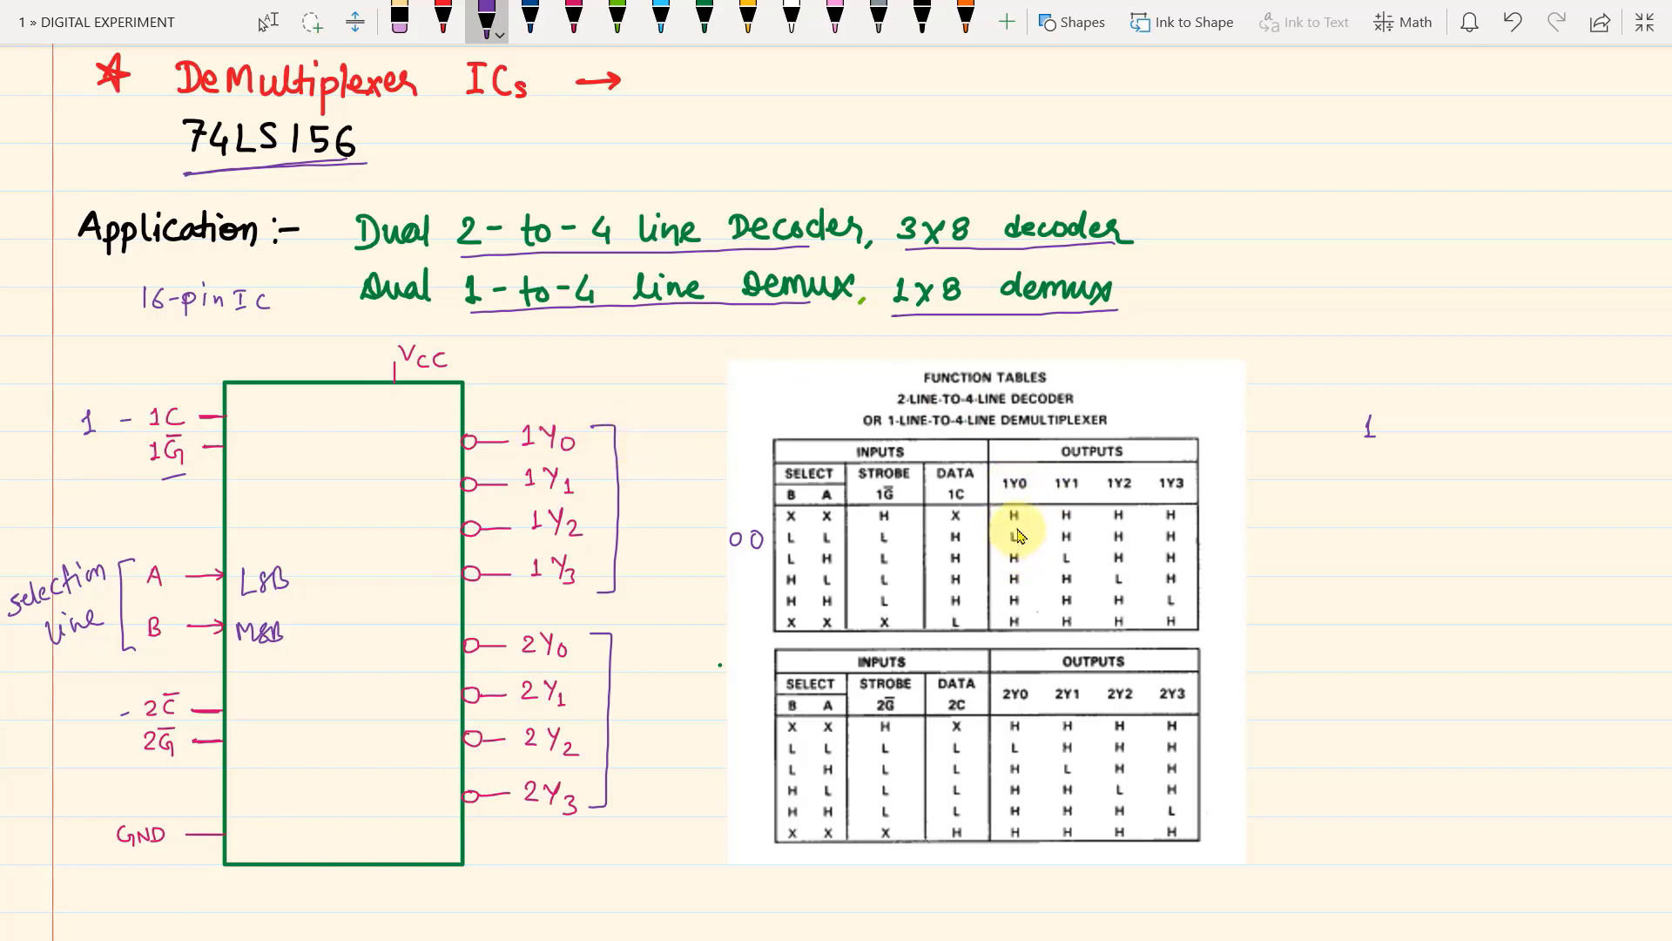
pyautogui.moveTo(1010, 555)
pyautogui.mouseDown()
pyautogui.moveTo(1021, 531)
pyautogui.moveTo(1179, 547)
pyautogui.mouseUp()
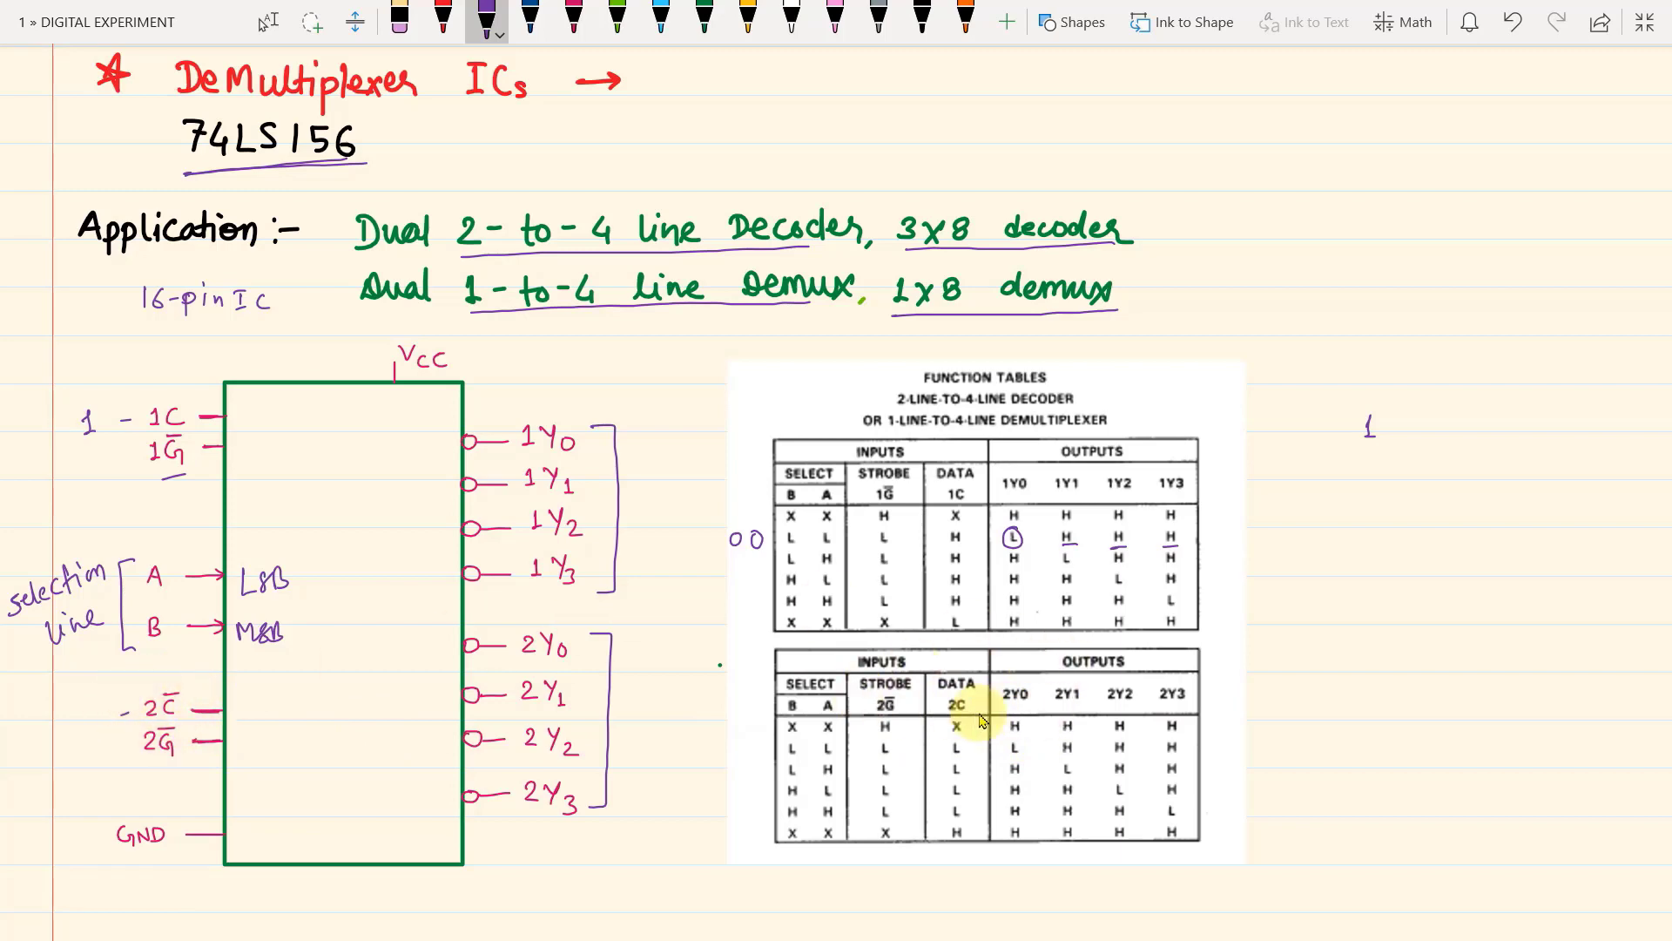
pyautogui.moveTo(1001, 706); pyautogui.dragTo(1033, 706)
pyautogui.moveTo(1060, 706); pyautogui.dragTo(1185, 705)
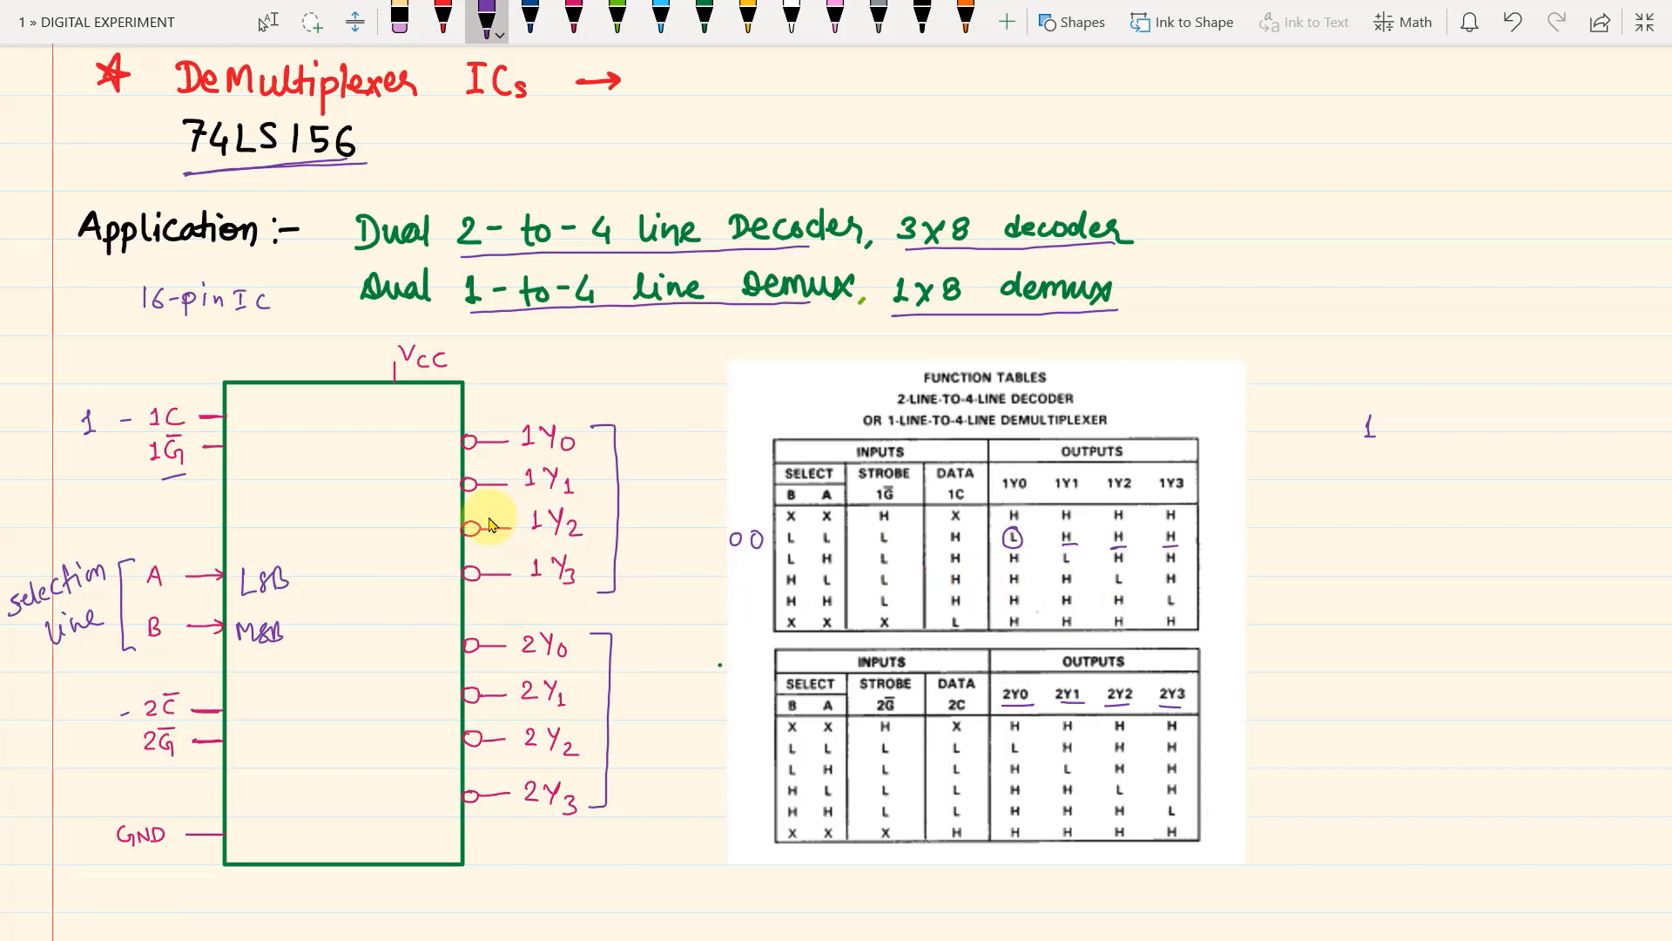
# Step: Switch to Multisim, find 74ls156 across all component groups and place a 74LS156N from the 74LS_IC family near the middle of the sheet
pyautogui.hotkey('alt', 'Tab')
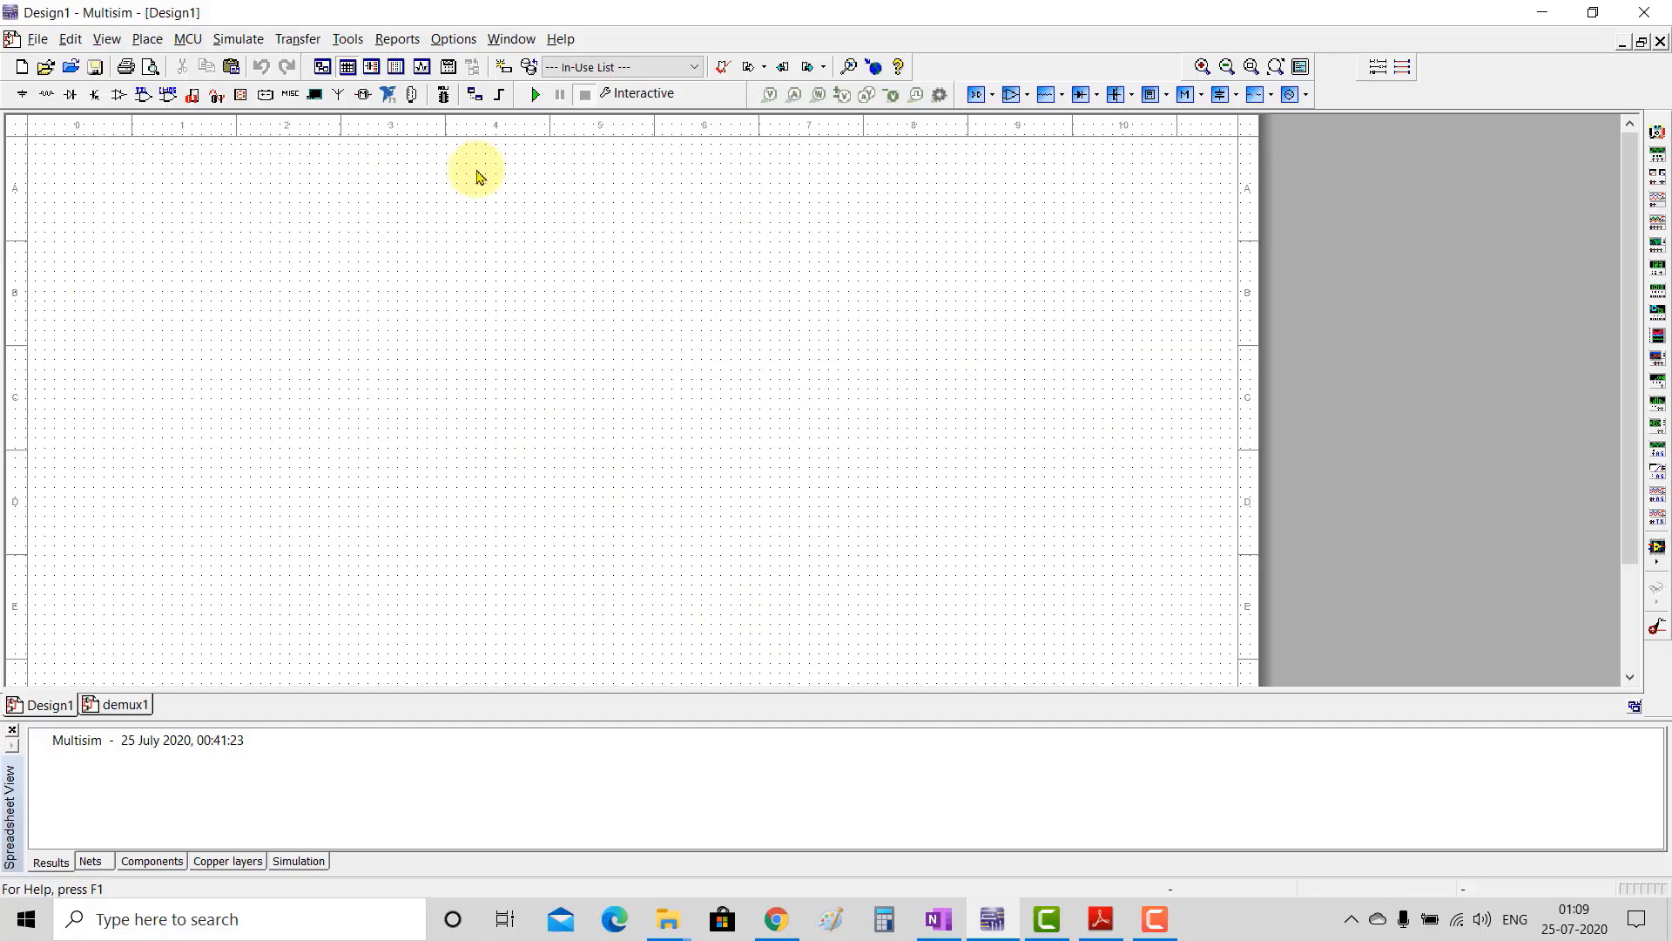
pyautogui.click(72, 98)
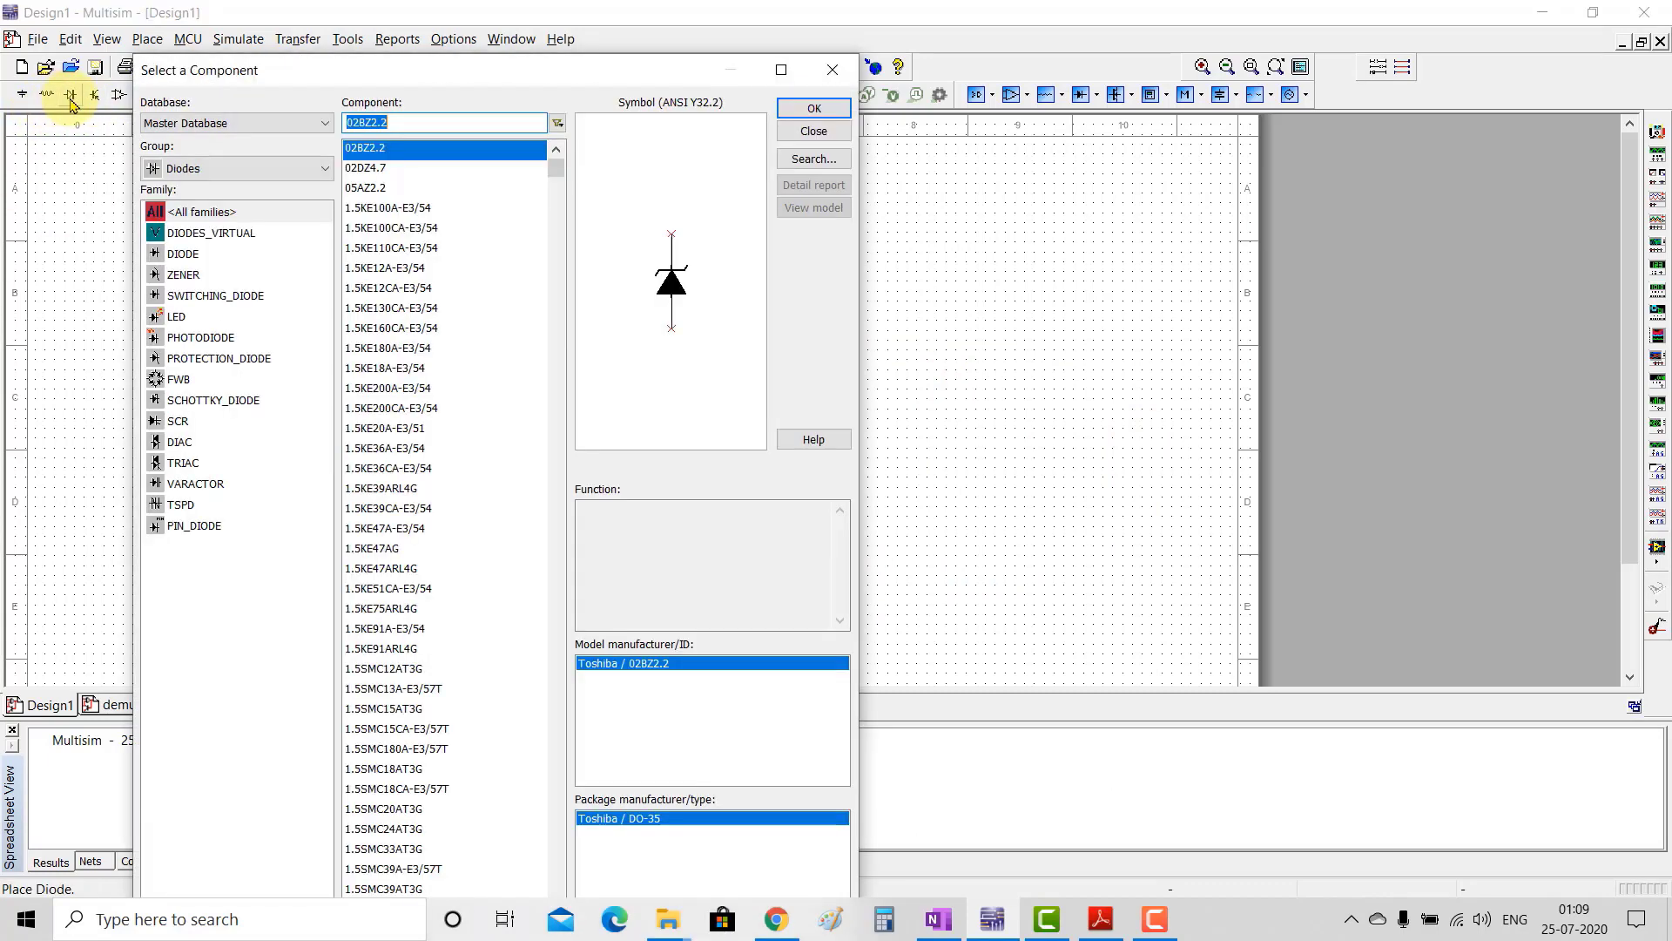
pyautogui.click(219, 170)
pyautogui.click(219, 192)
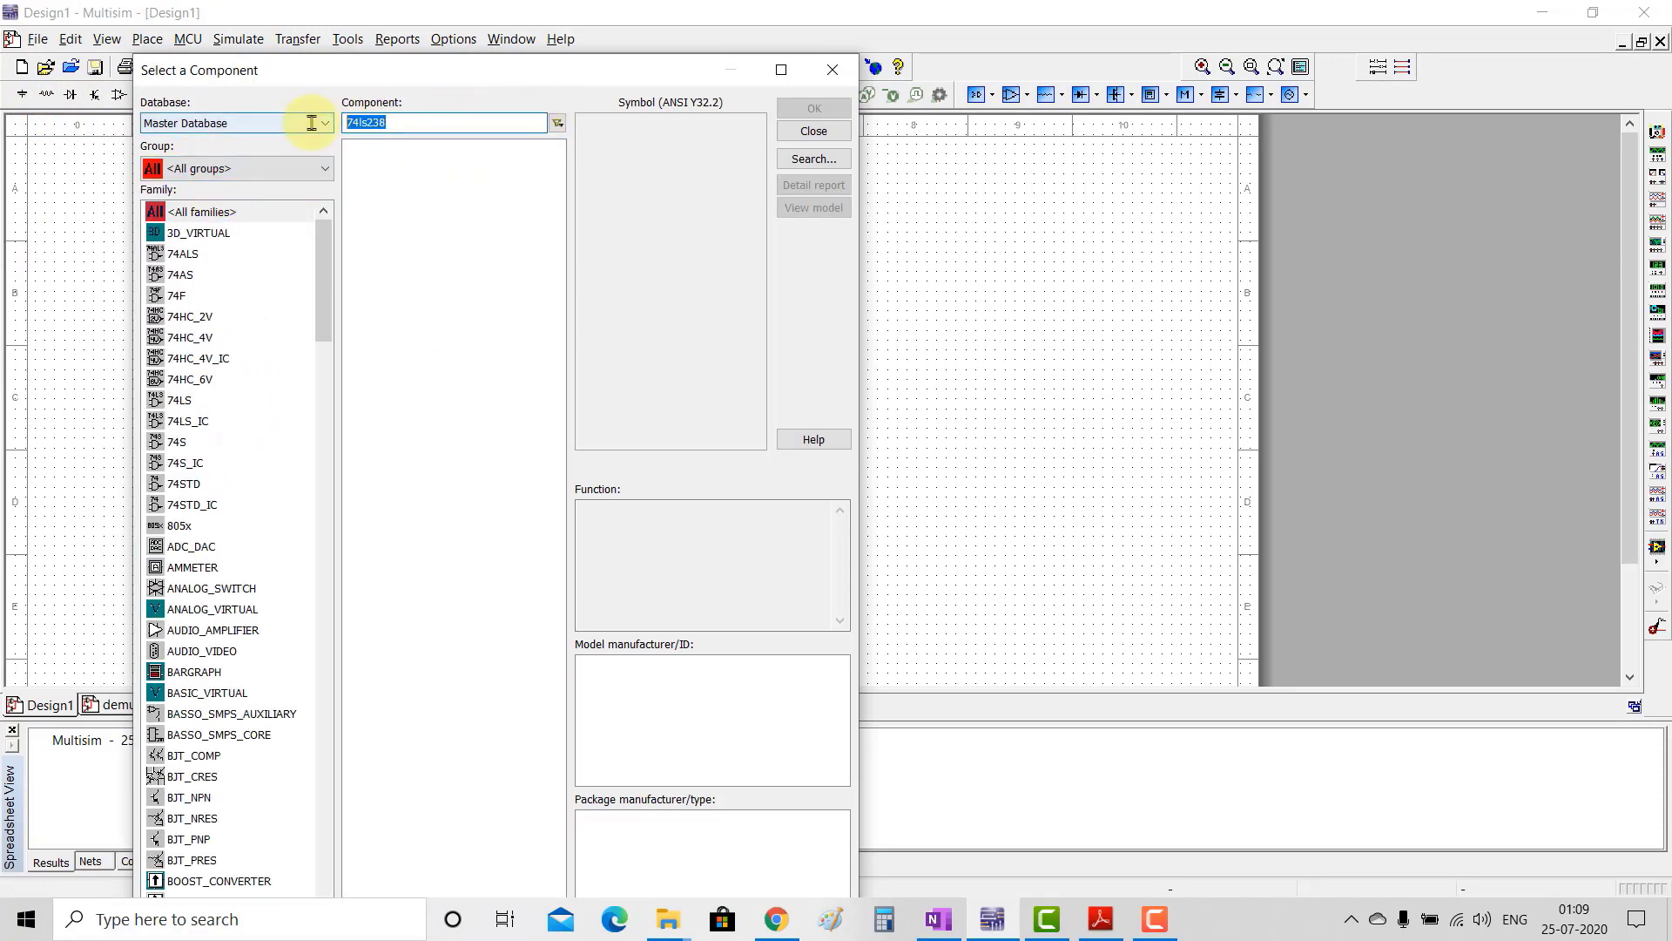
pyautogui.write('74ls156')
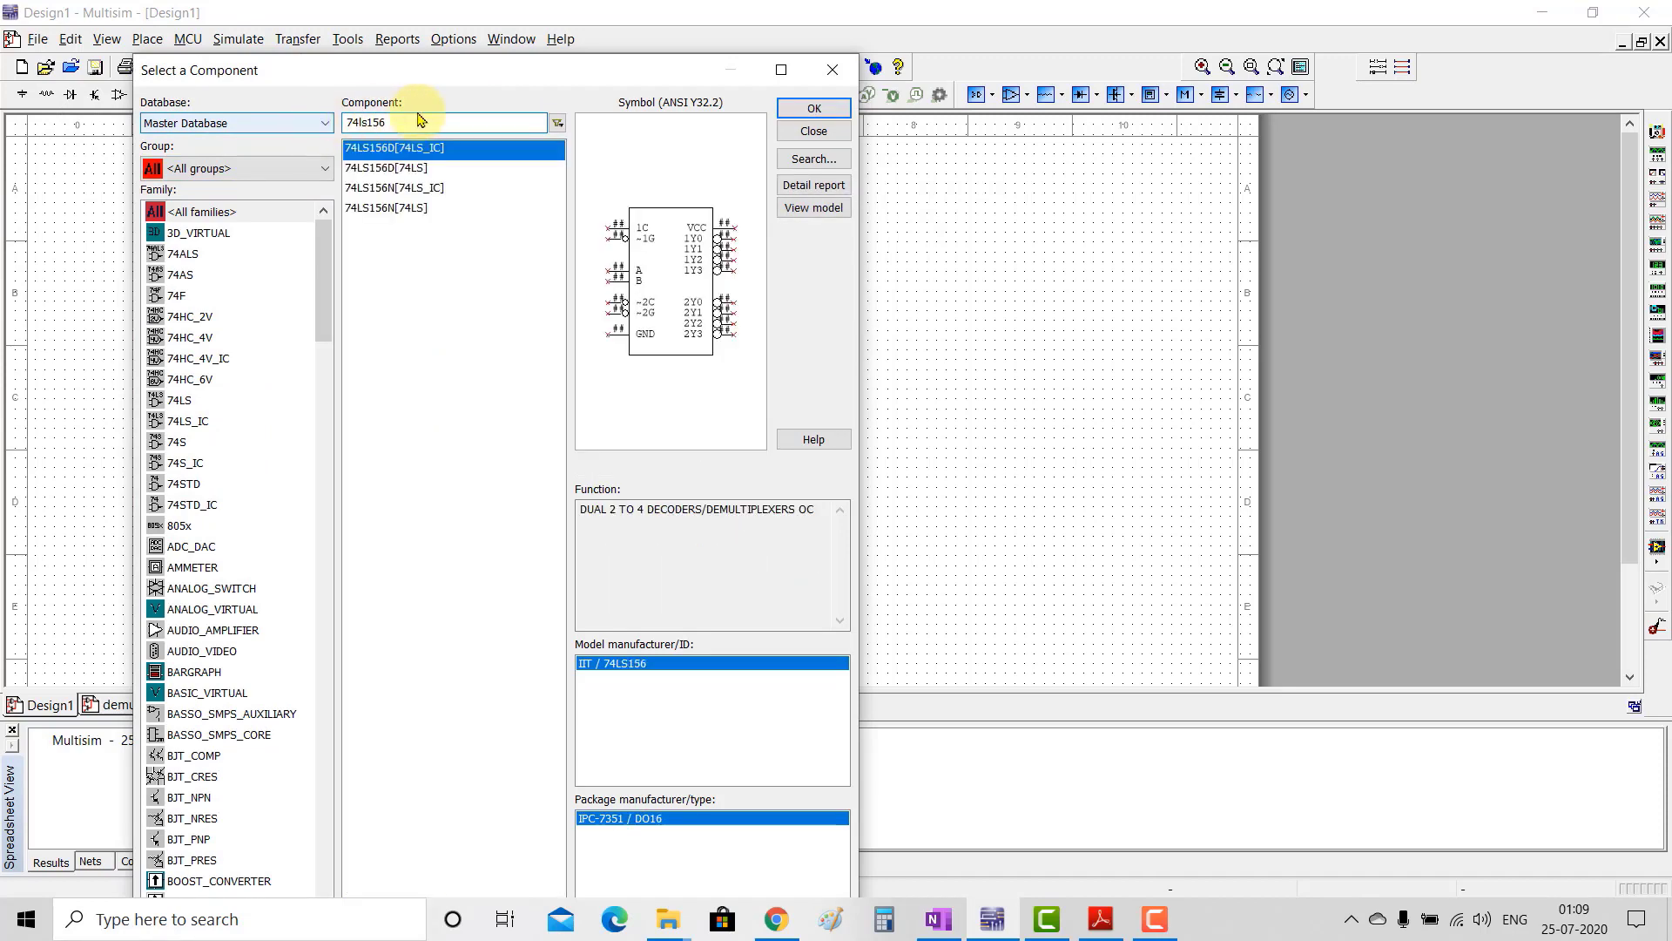
pyautogui.click(403, 190)
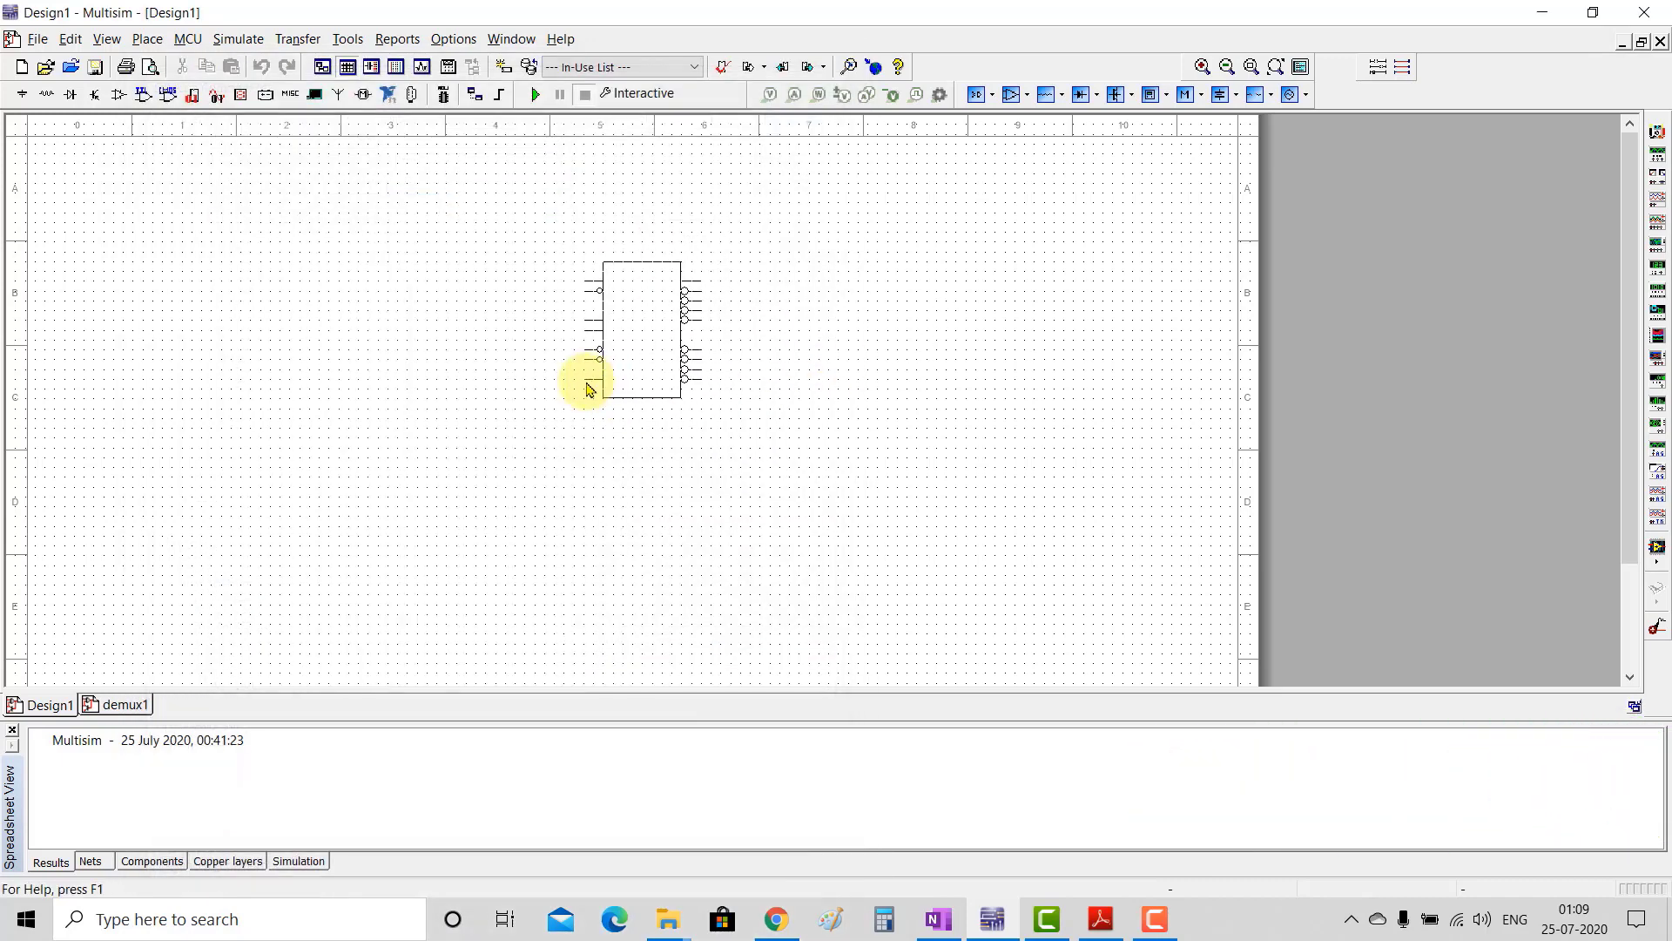
pyautogui.click(585, 412)
pyautogui.click(829, 73)
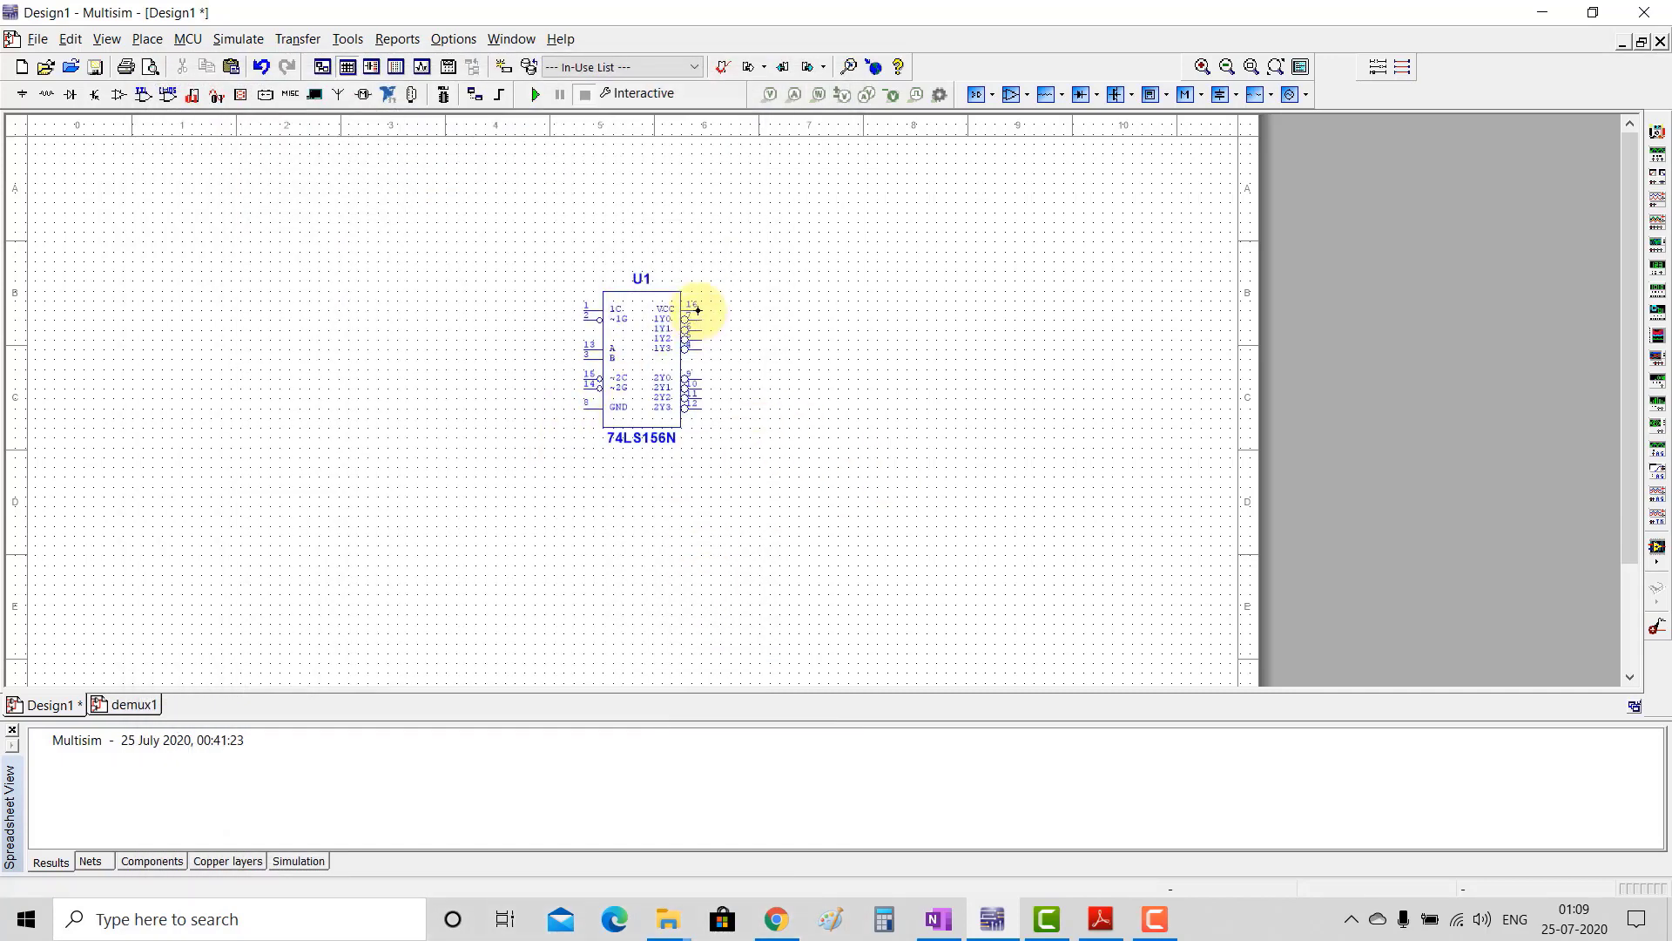
# Step: Place a GROUND below and to the left of the IC and a VCC supply above its right side
pyautogui.click(21, 99)
pyautogui.click(231, 233)
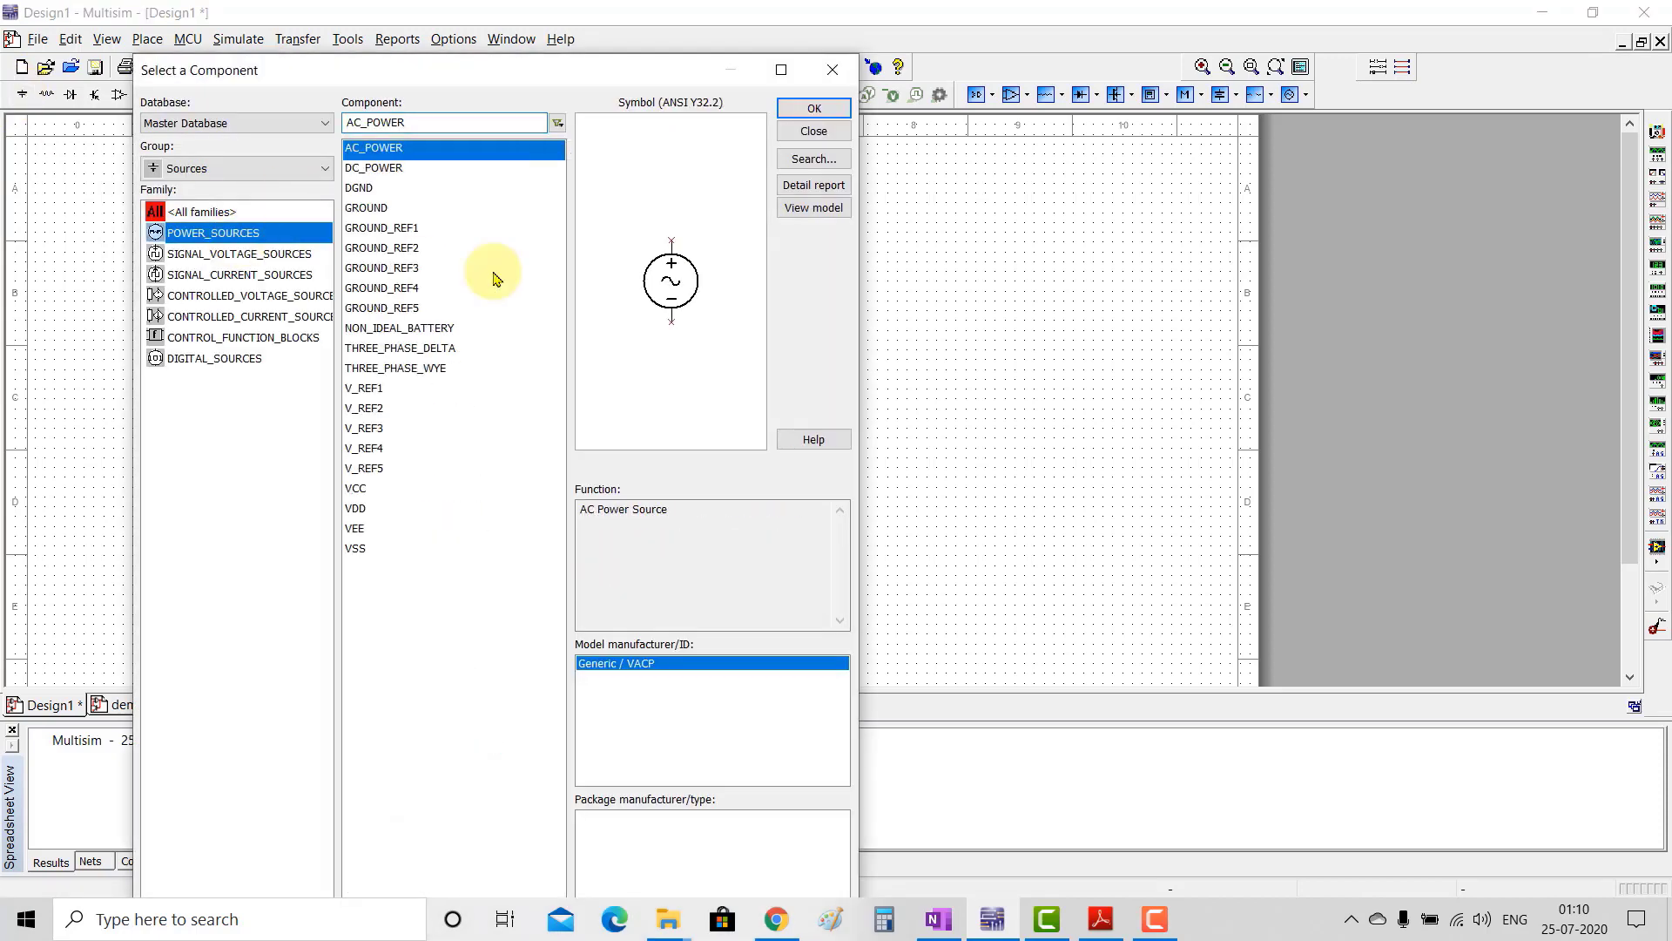
pyautogui.doubleClick(377, 209)
pyautogui.click(550, 449)
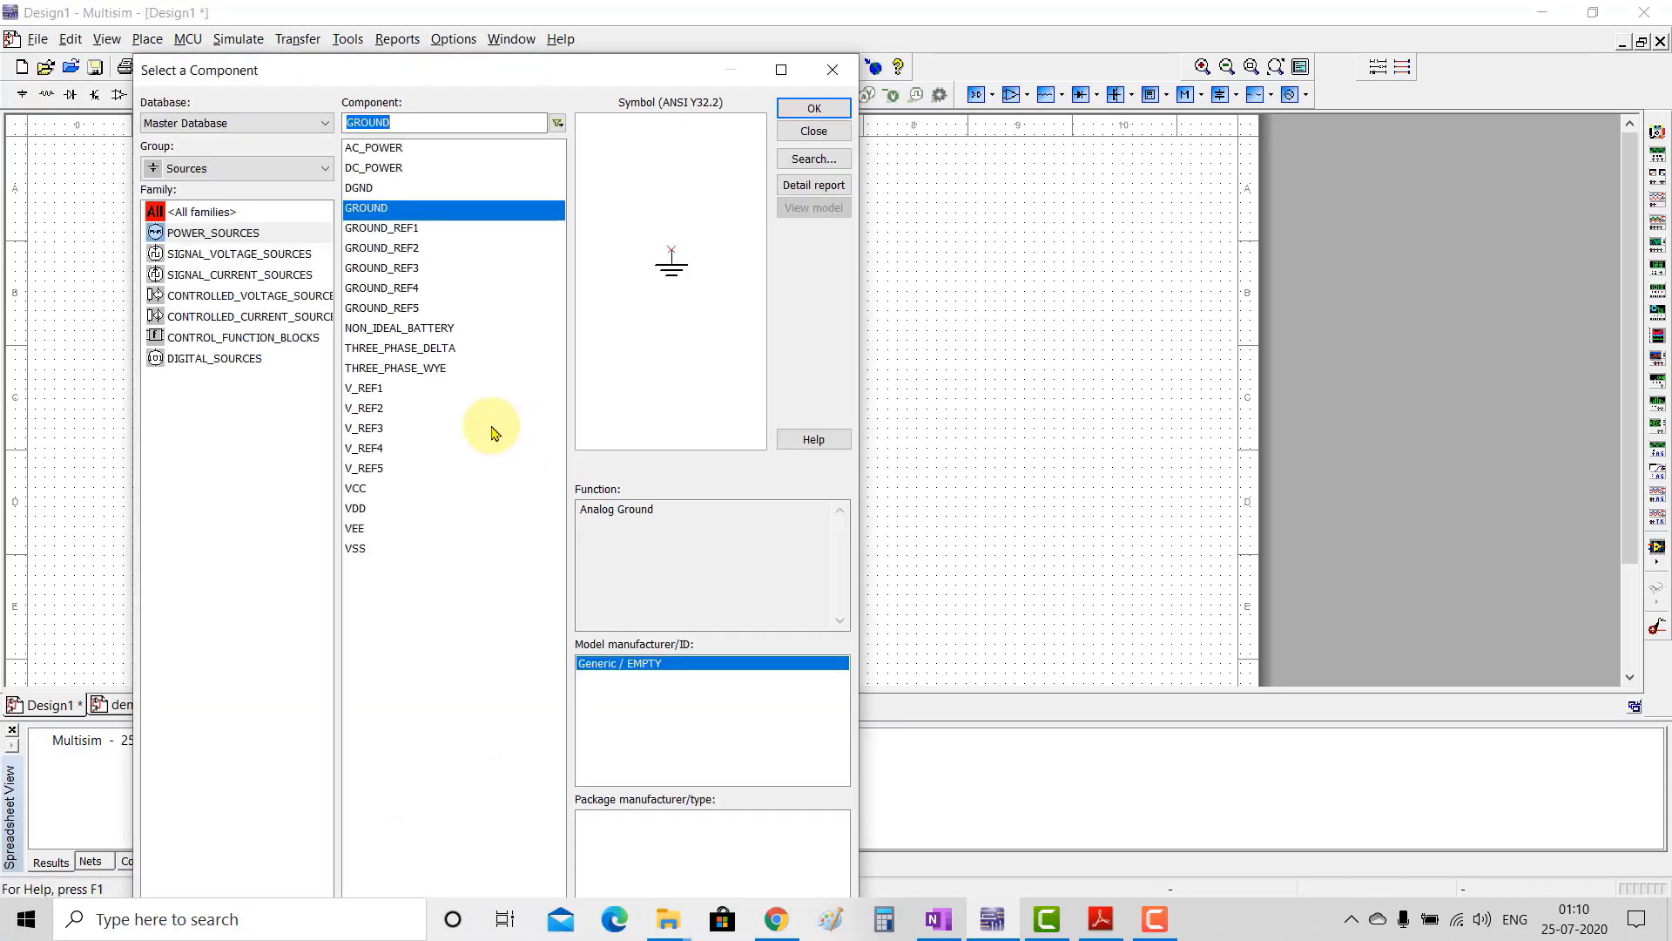
pyautogui.click(361, 489)
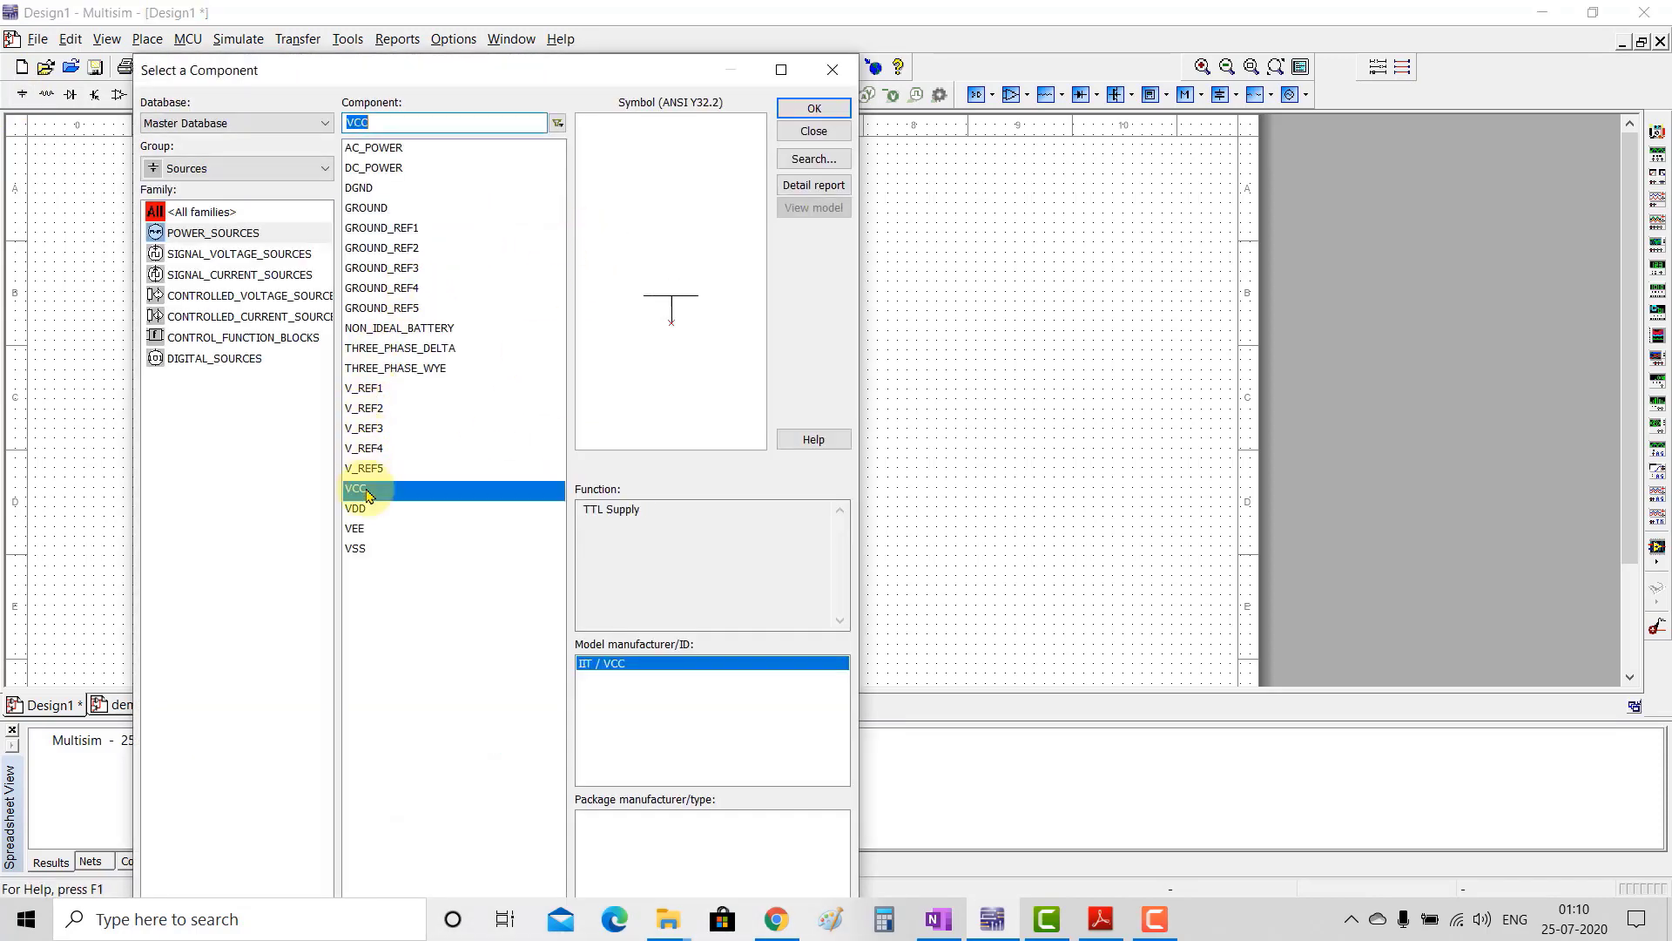
pyautogui.click(841, 111)
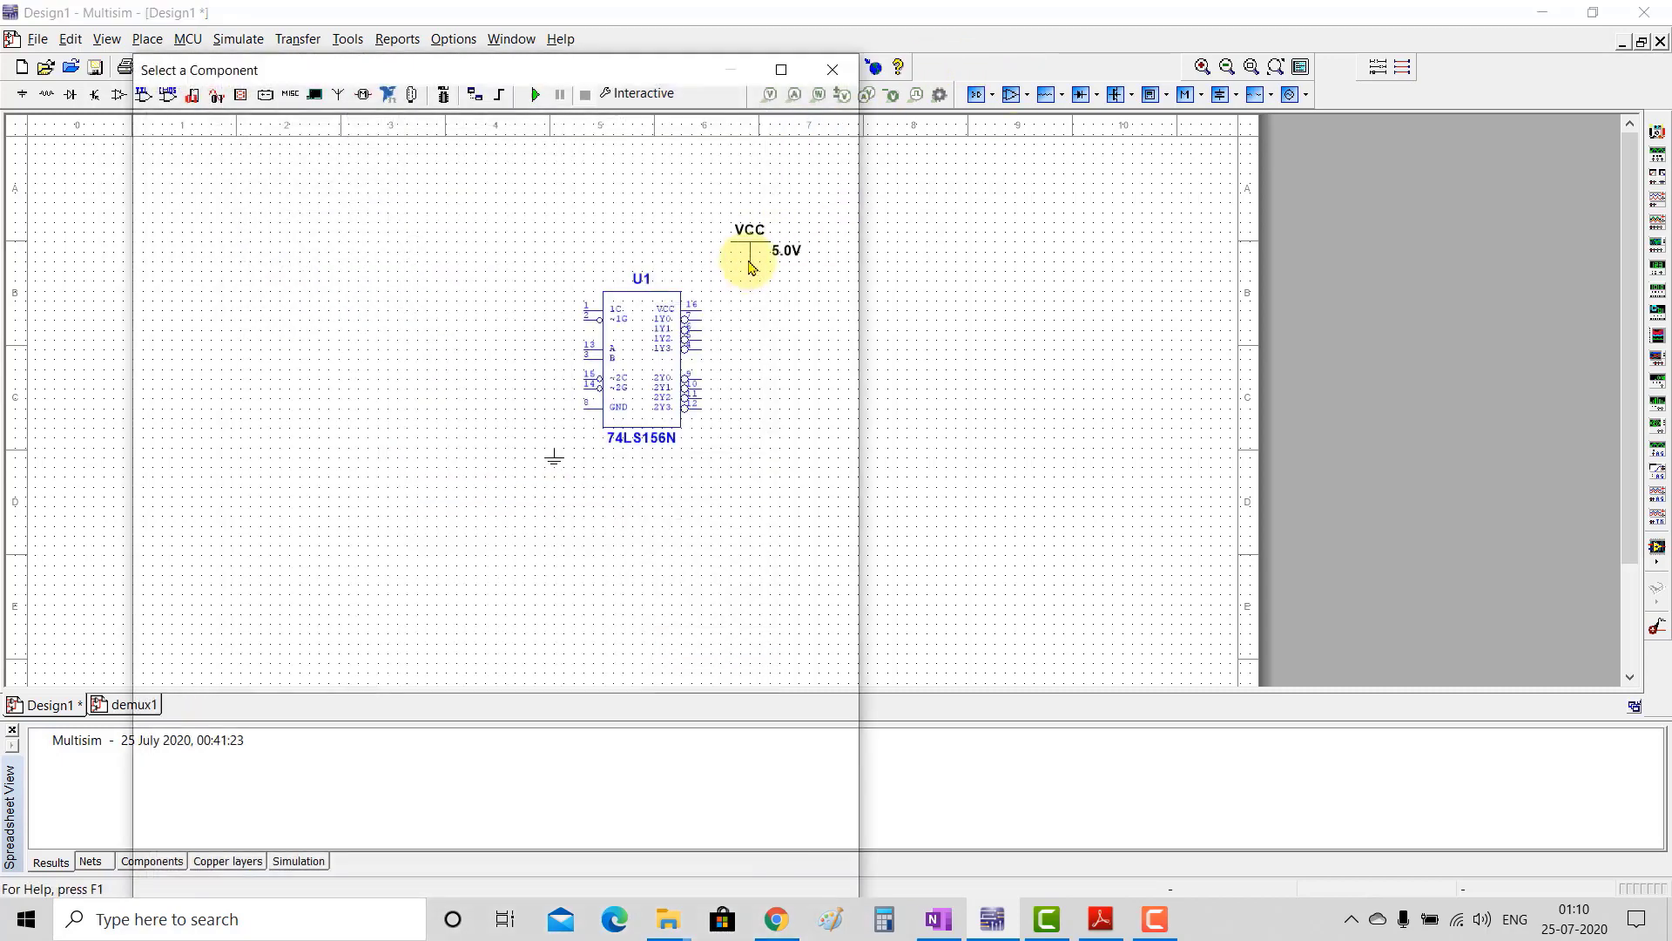
pyautogui.click(746, 263)
pyautogui.click(838, 86)
# Step: Wire the VCC supply to the IC's VCC pin 16 and the ground symbol to its GND pin 8
pyautogui.click(750, 264)
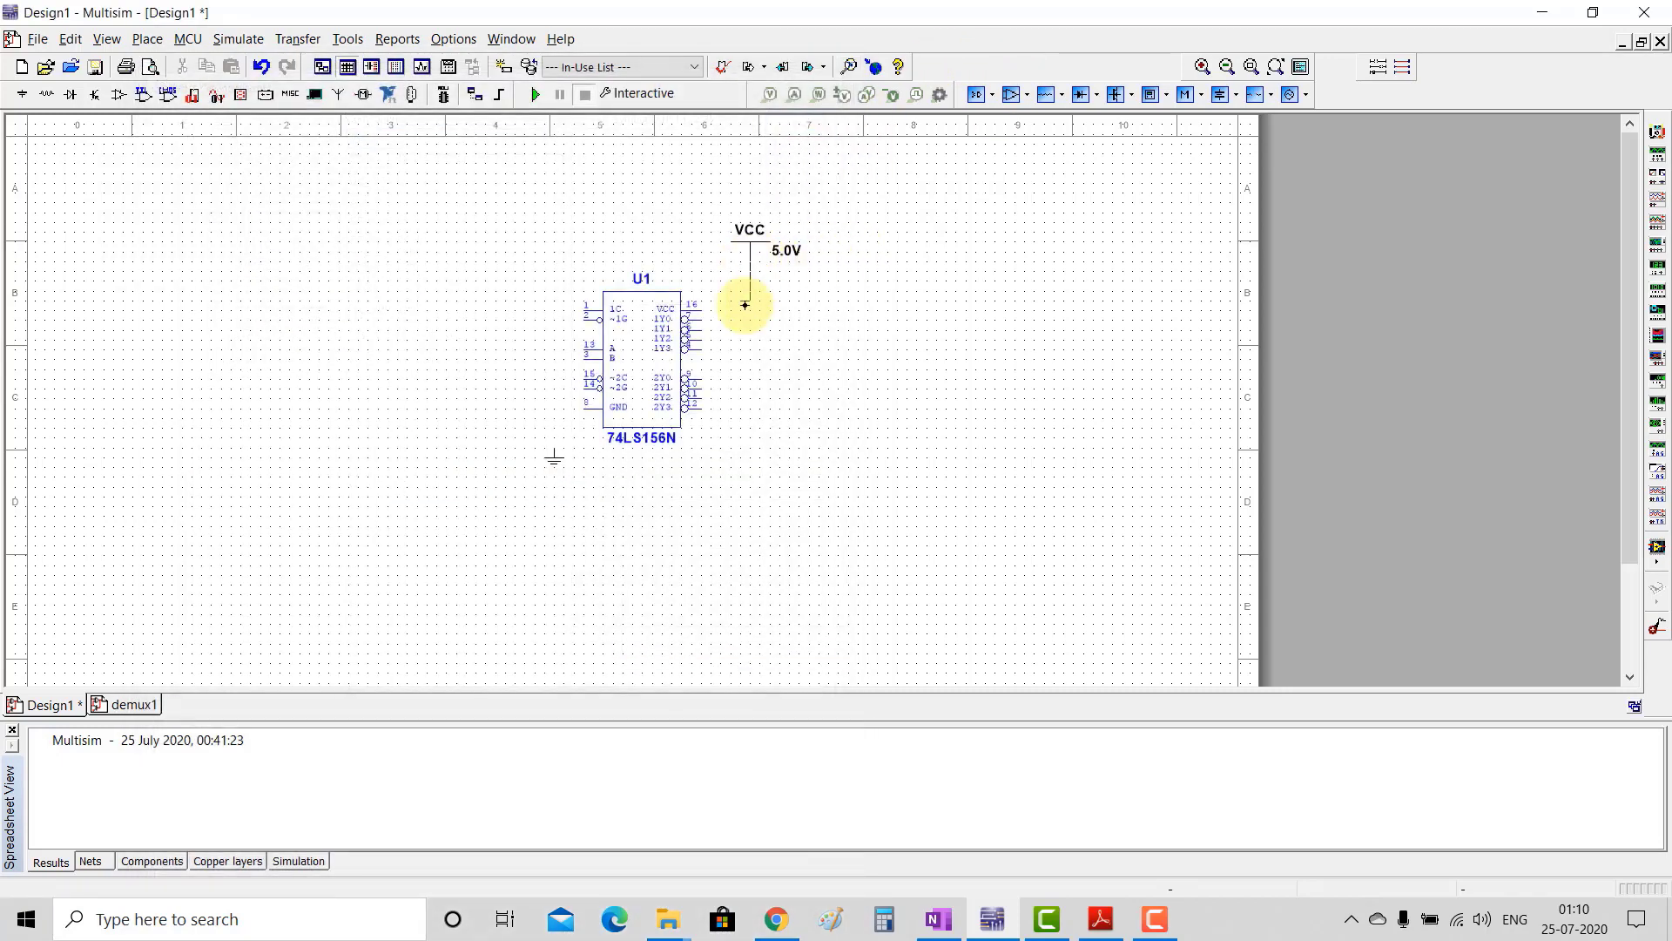
pyautogui.click(700, 309)
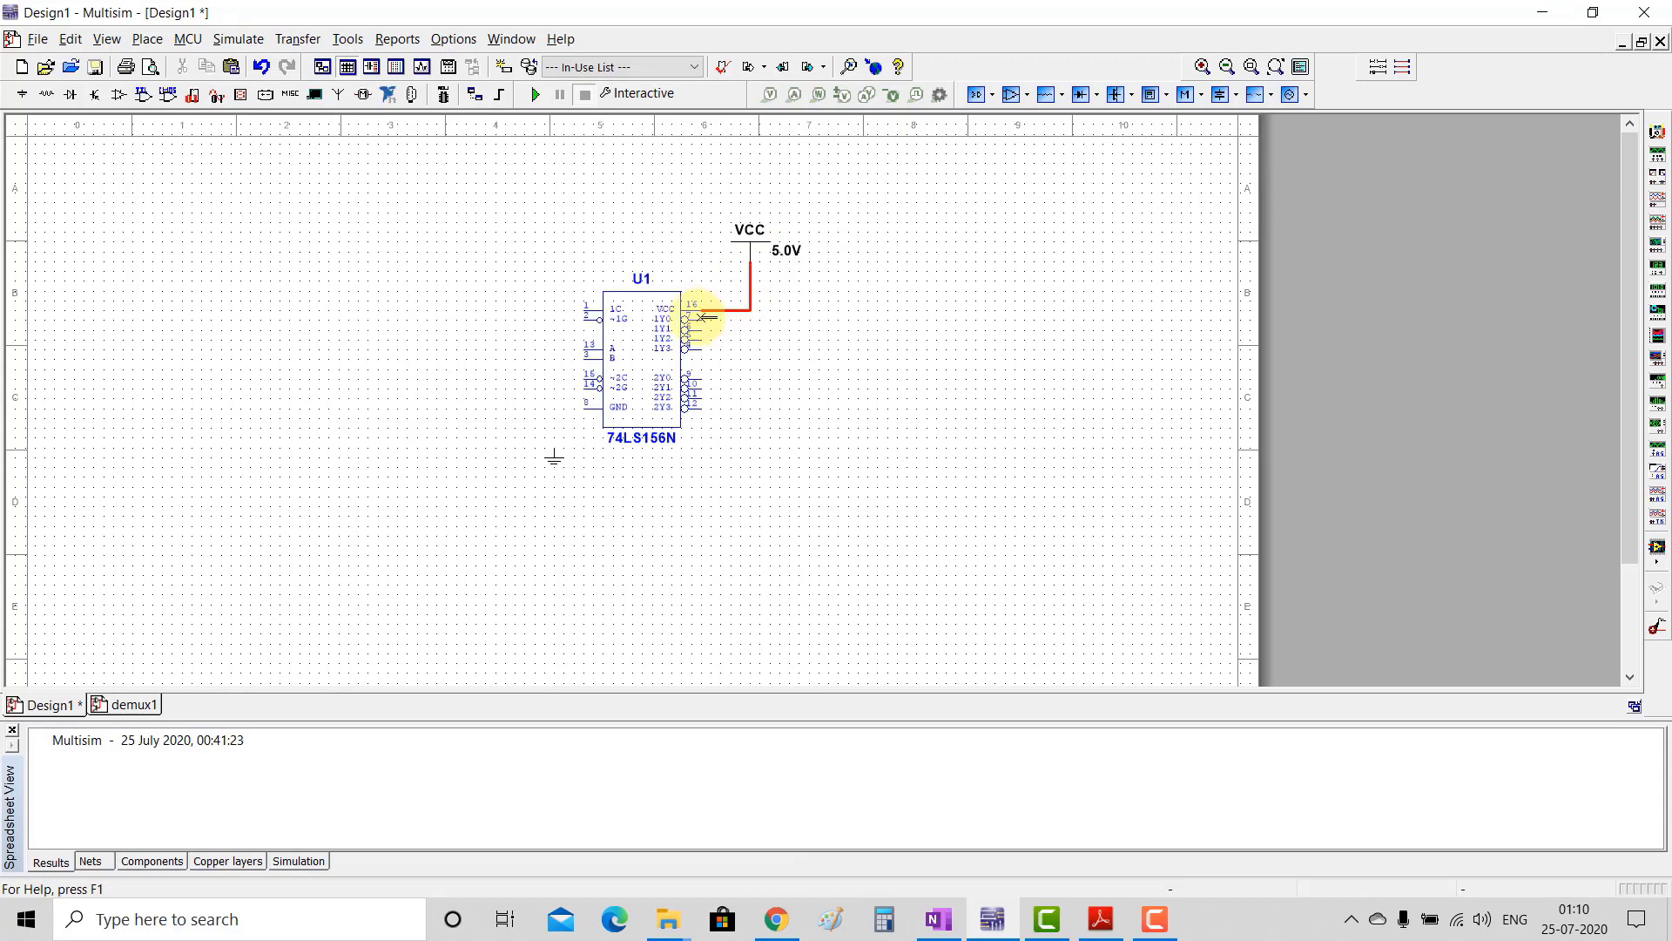
pyautogui.click(552, 449)
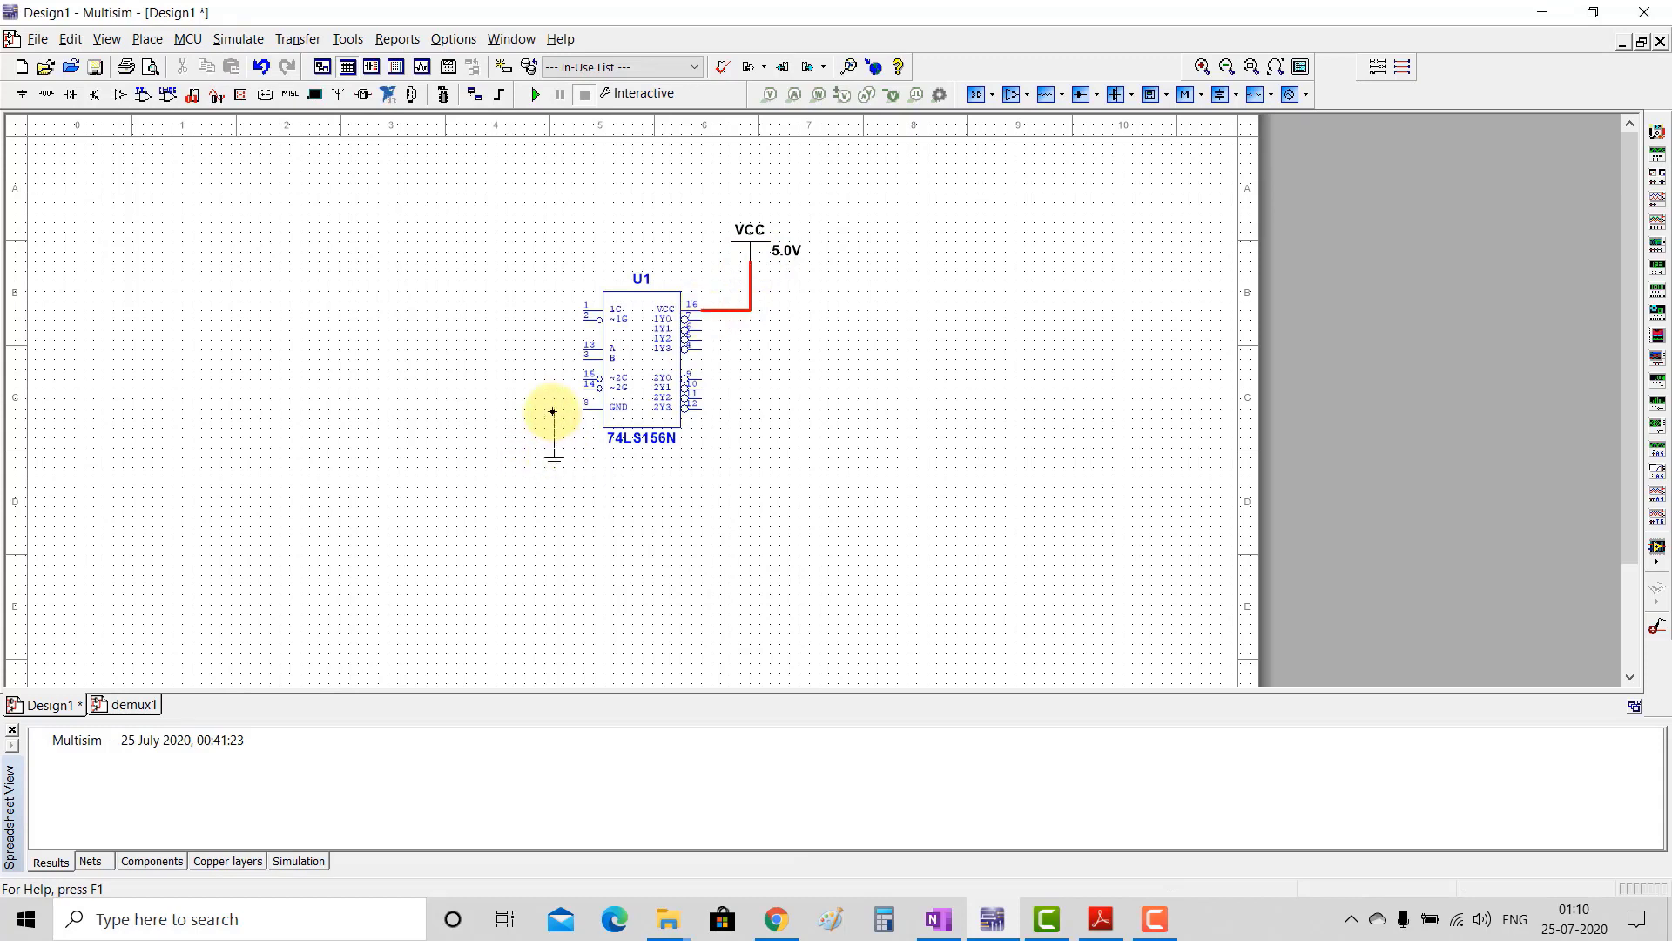
pyautogui.click(576, 409)
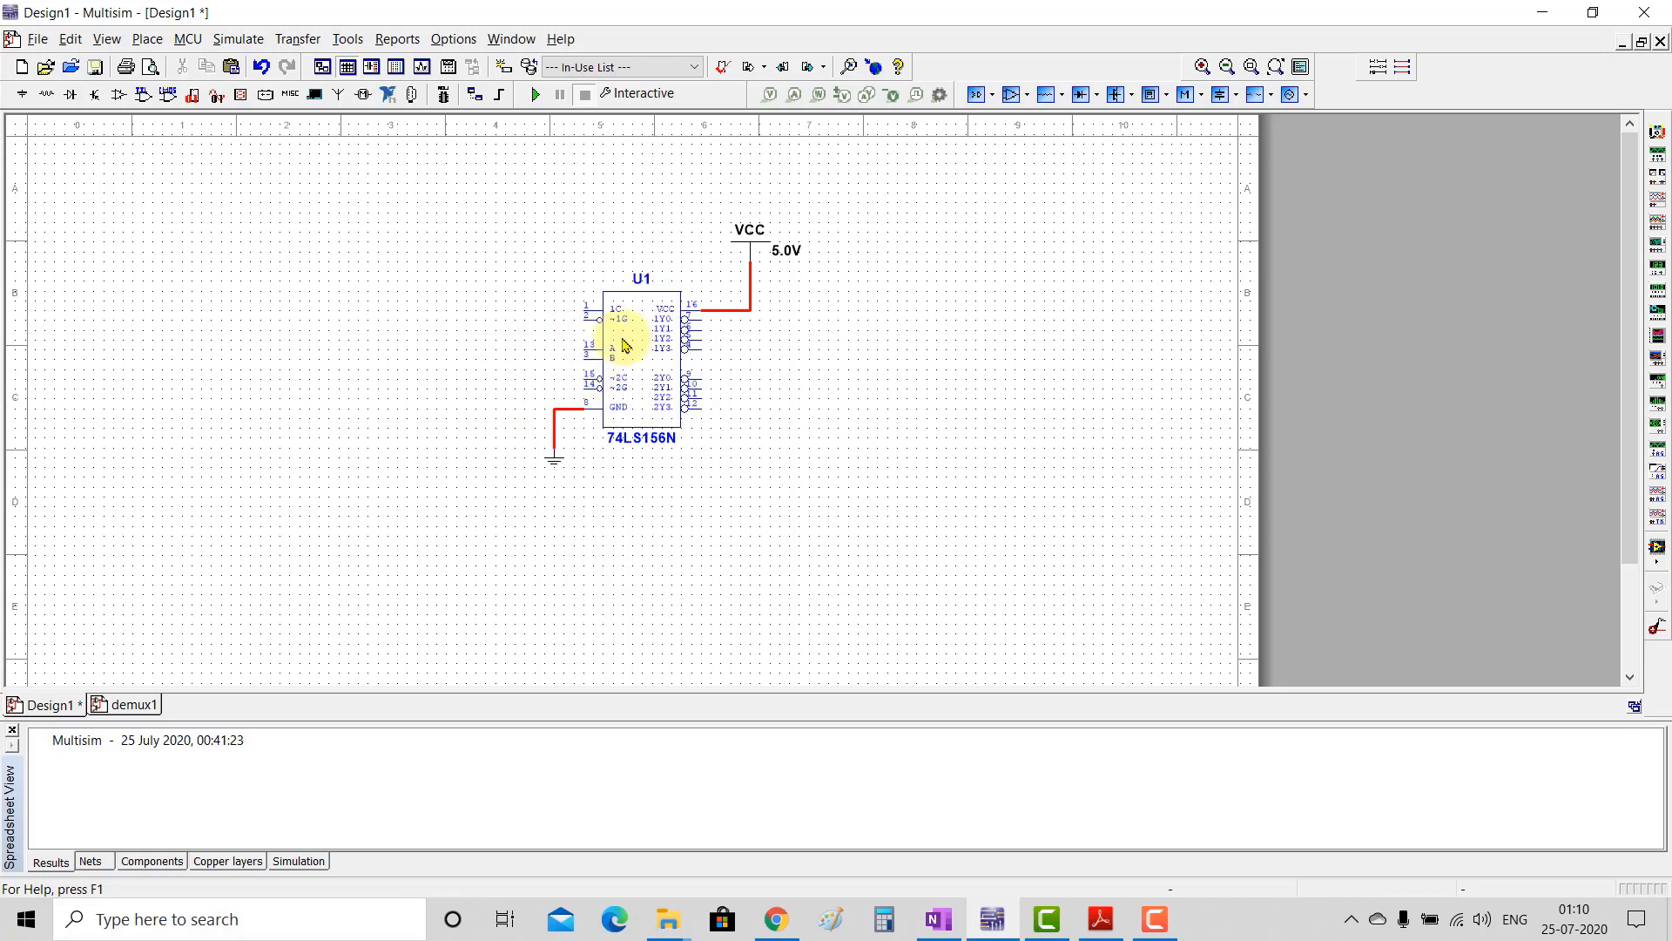
# Step: Place two INTERACTIVE_DIGITAL_CONSTANT sources from the DIGITAL_SOURCES family one above the other, to the left of the IC
pyautogui.click(23, 98)
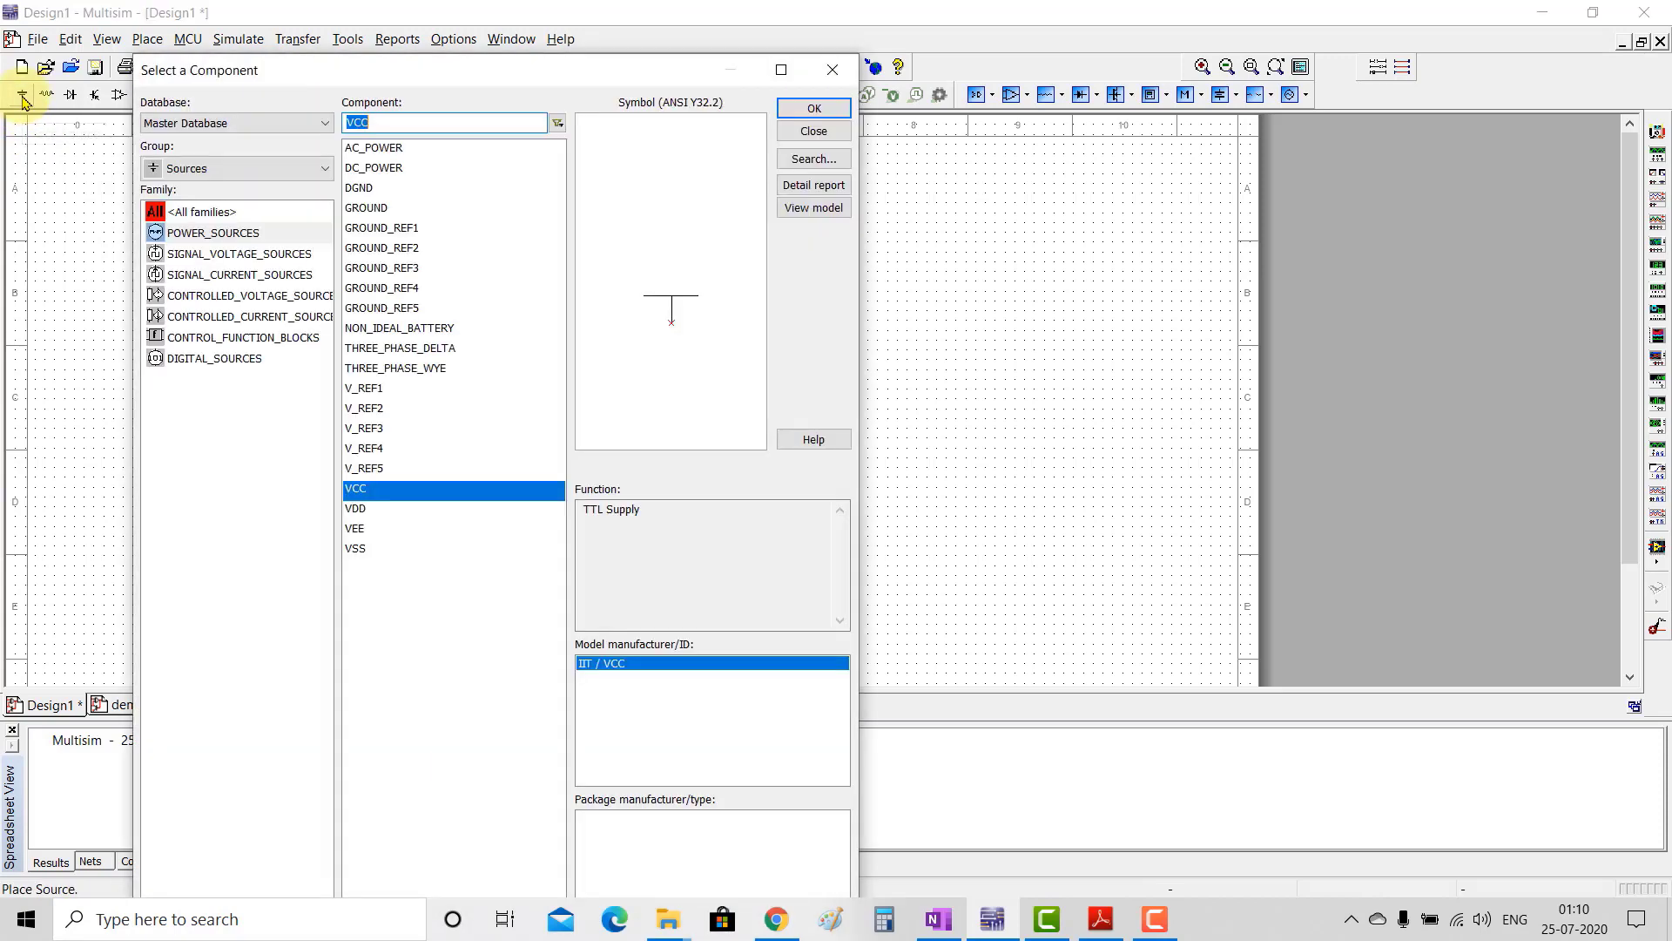
pyautogui.click(213, 360)
pyautogui.click(486, 190)
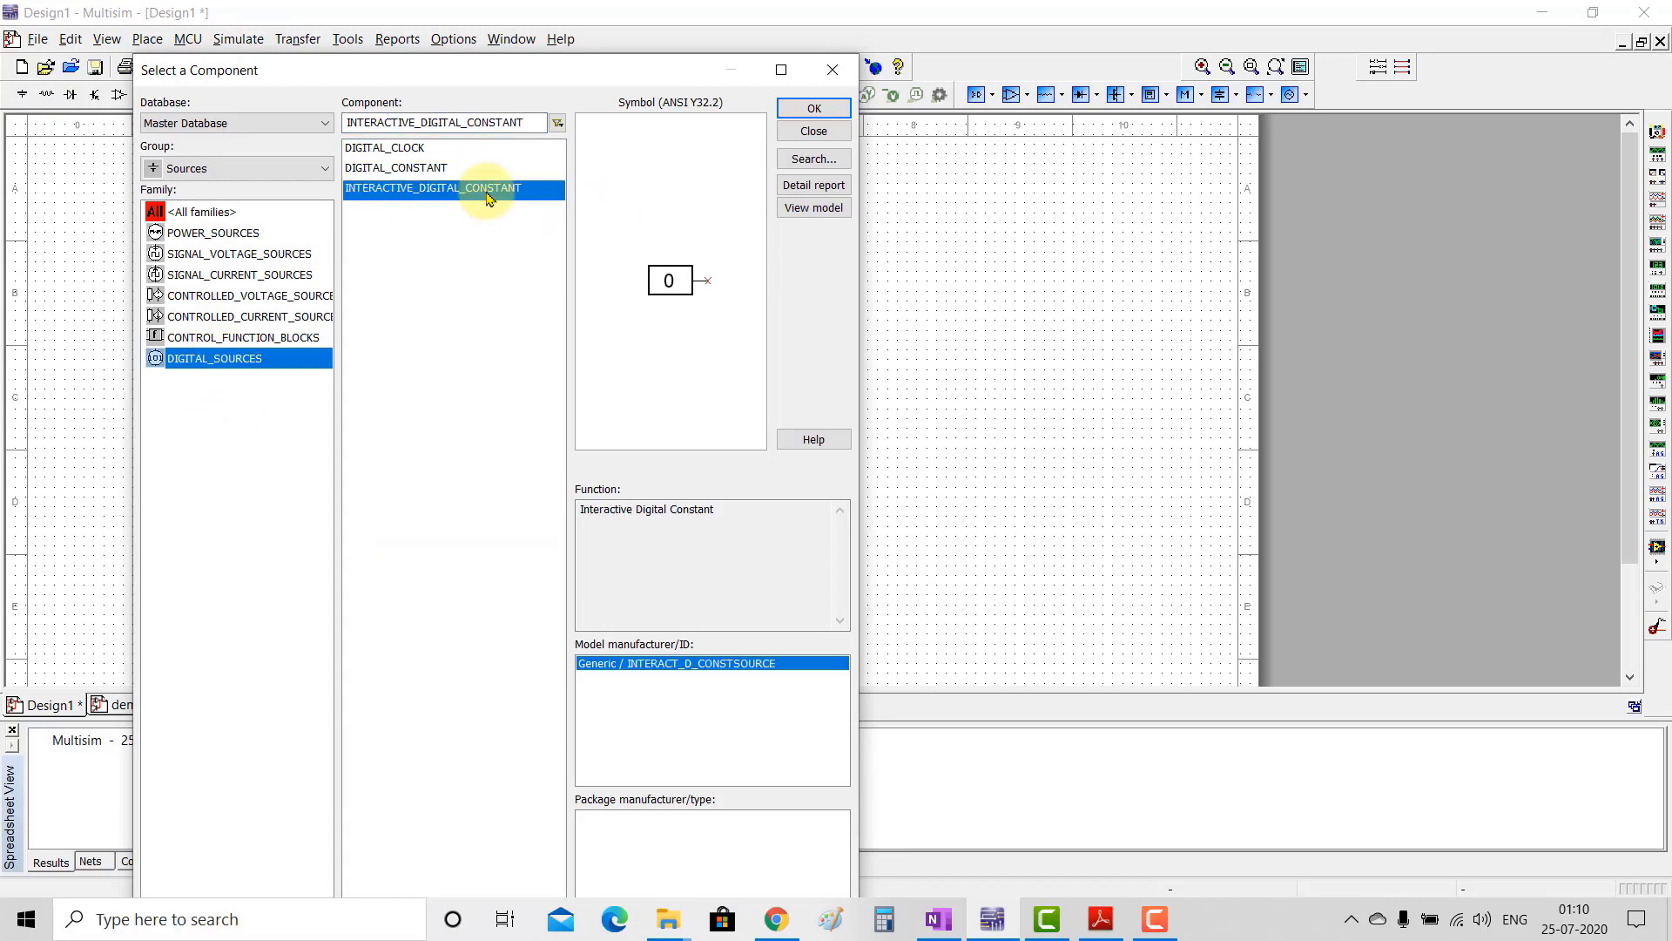
pyautogui.doubleClick(488, 192)
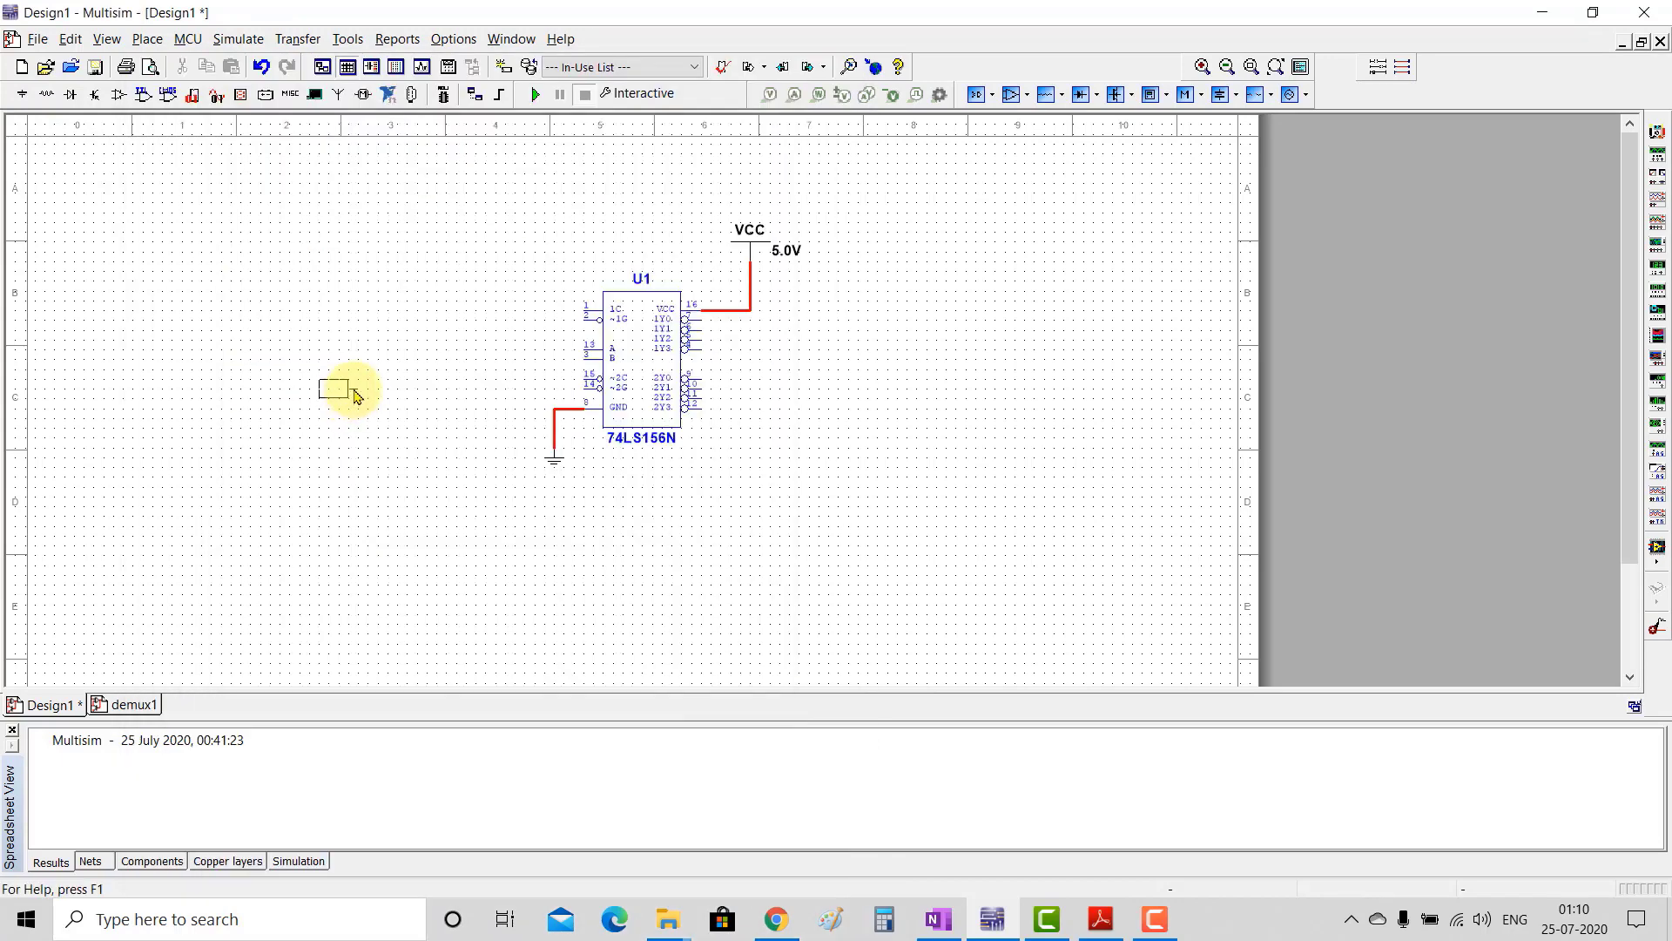
pyautogui.click(356, 397)
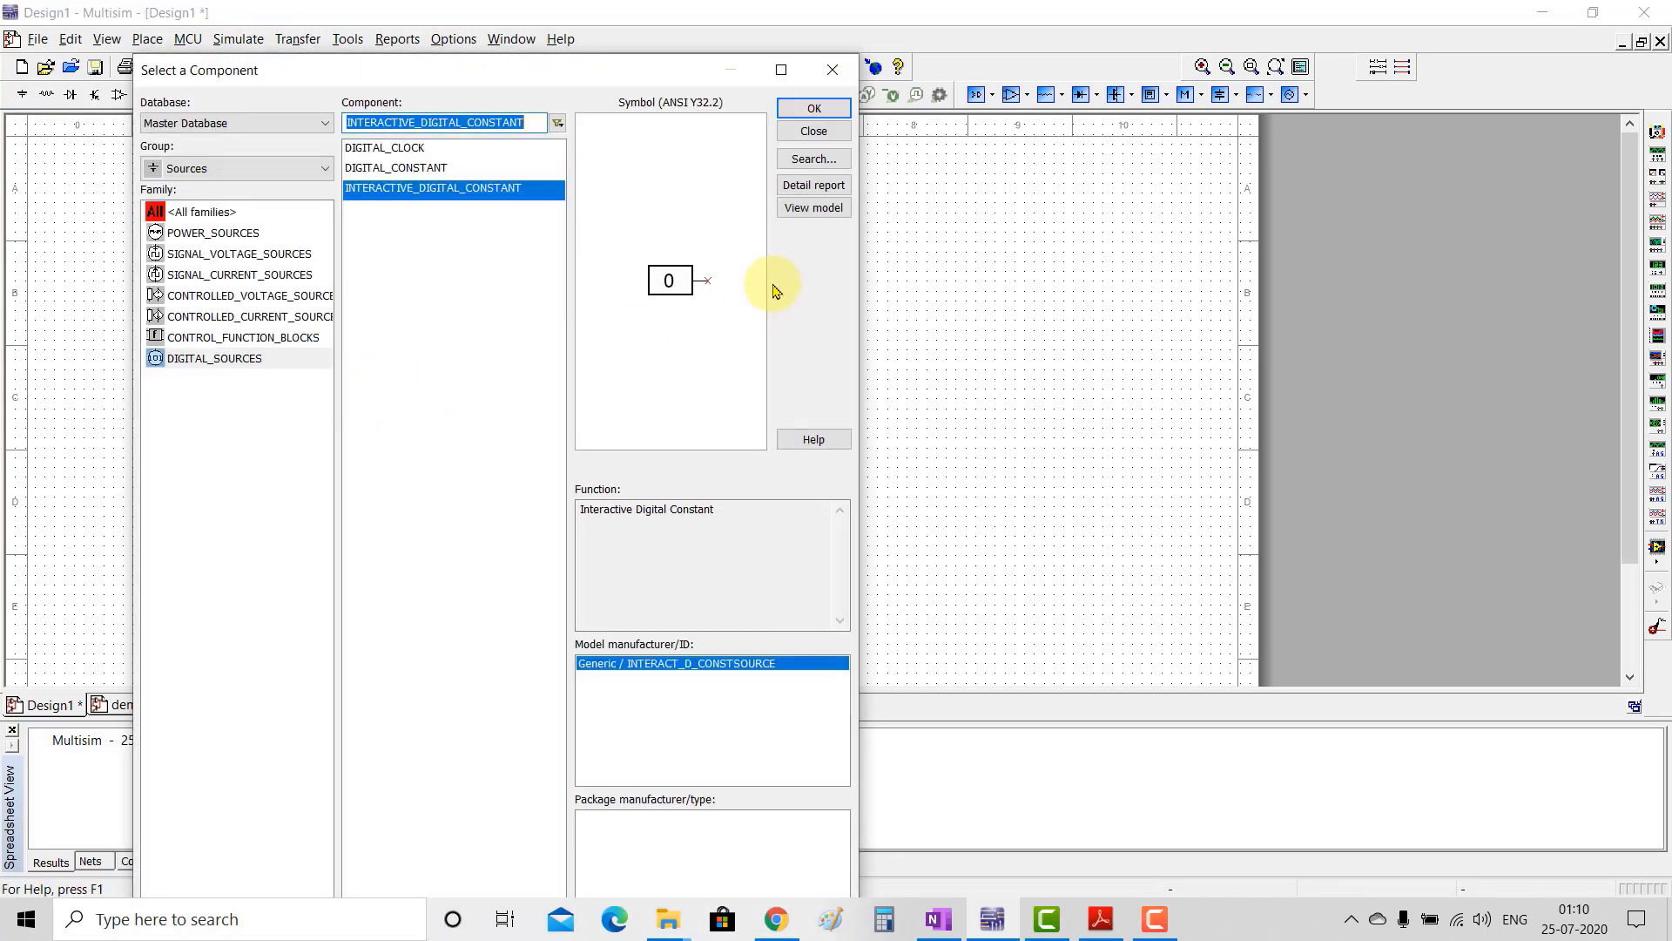
pyautogui.click(836, 118)
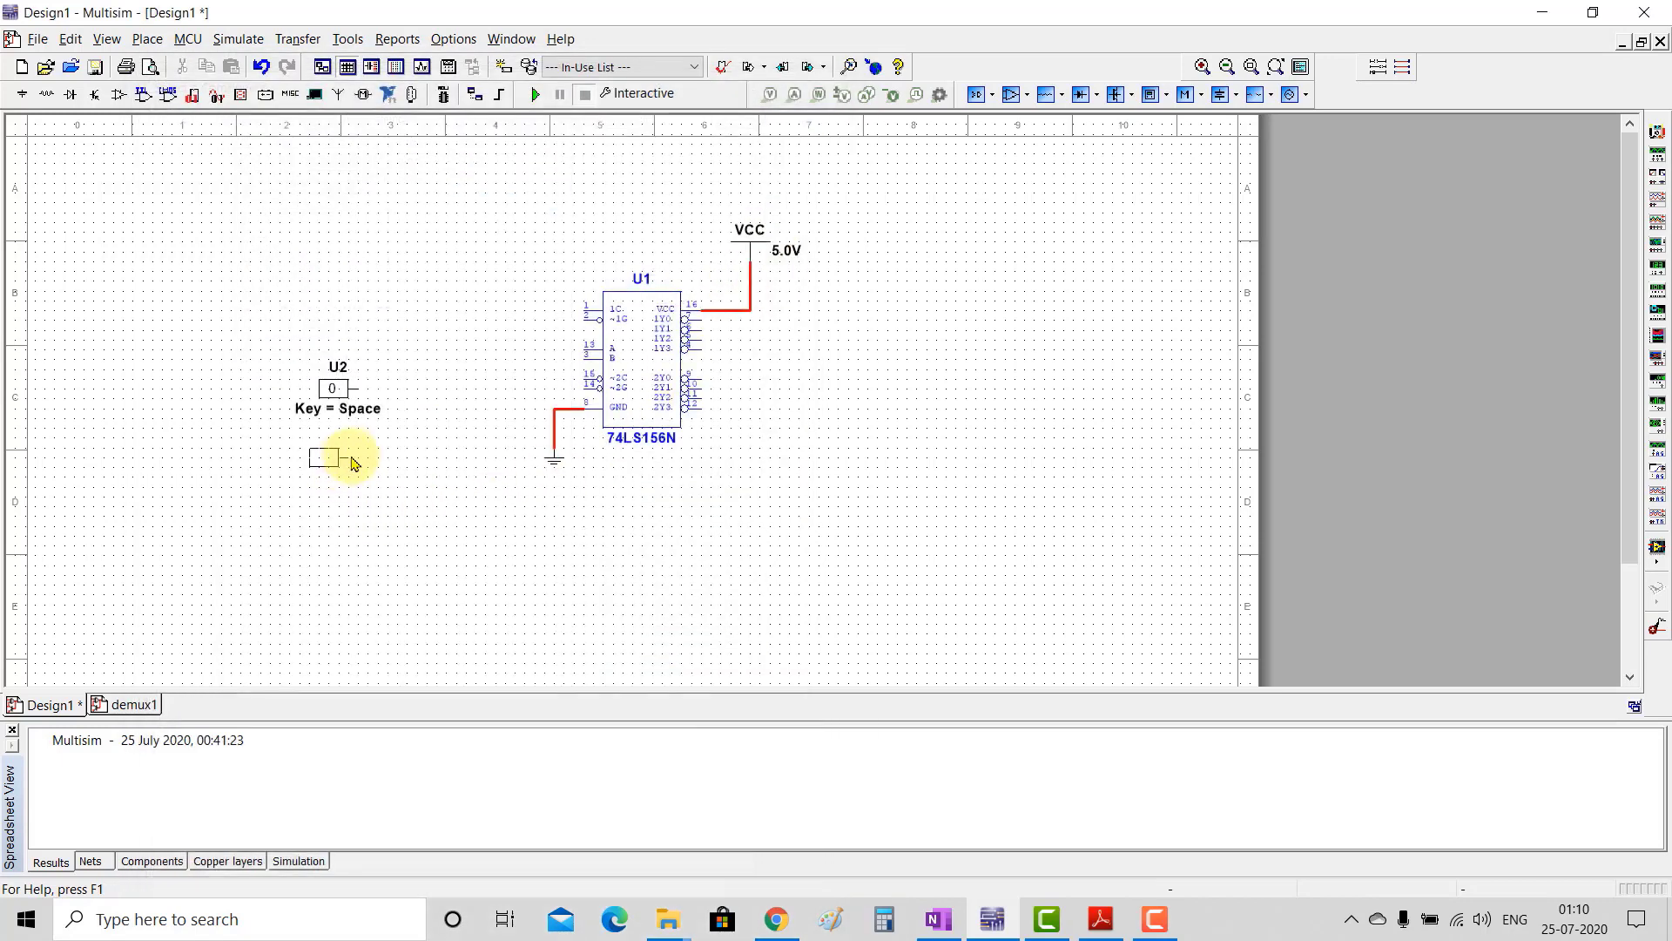
pyautogui.click(359, 459)
pyautogui.click(836, 117)
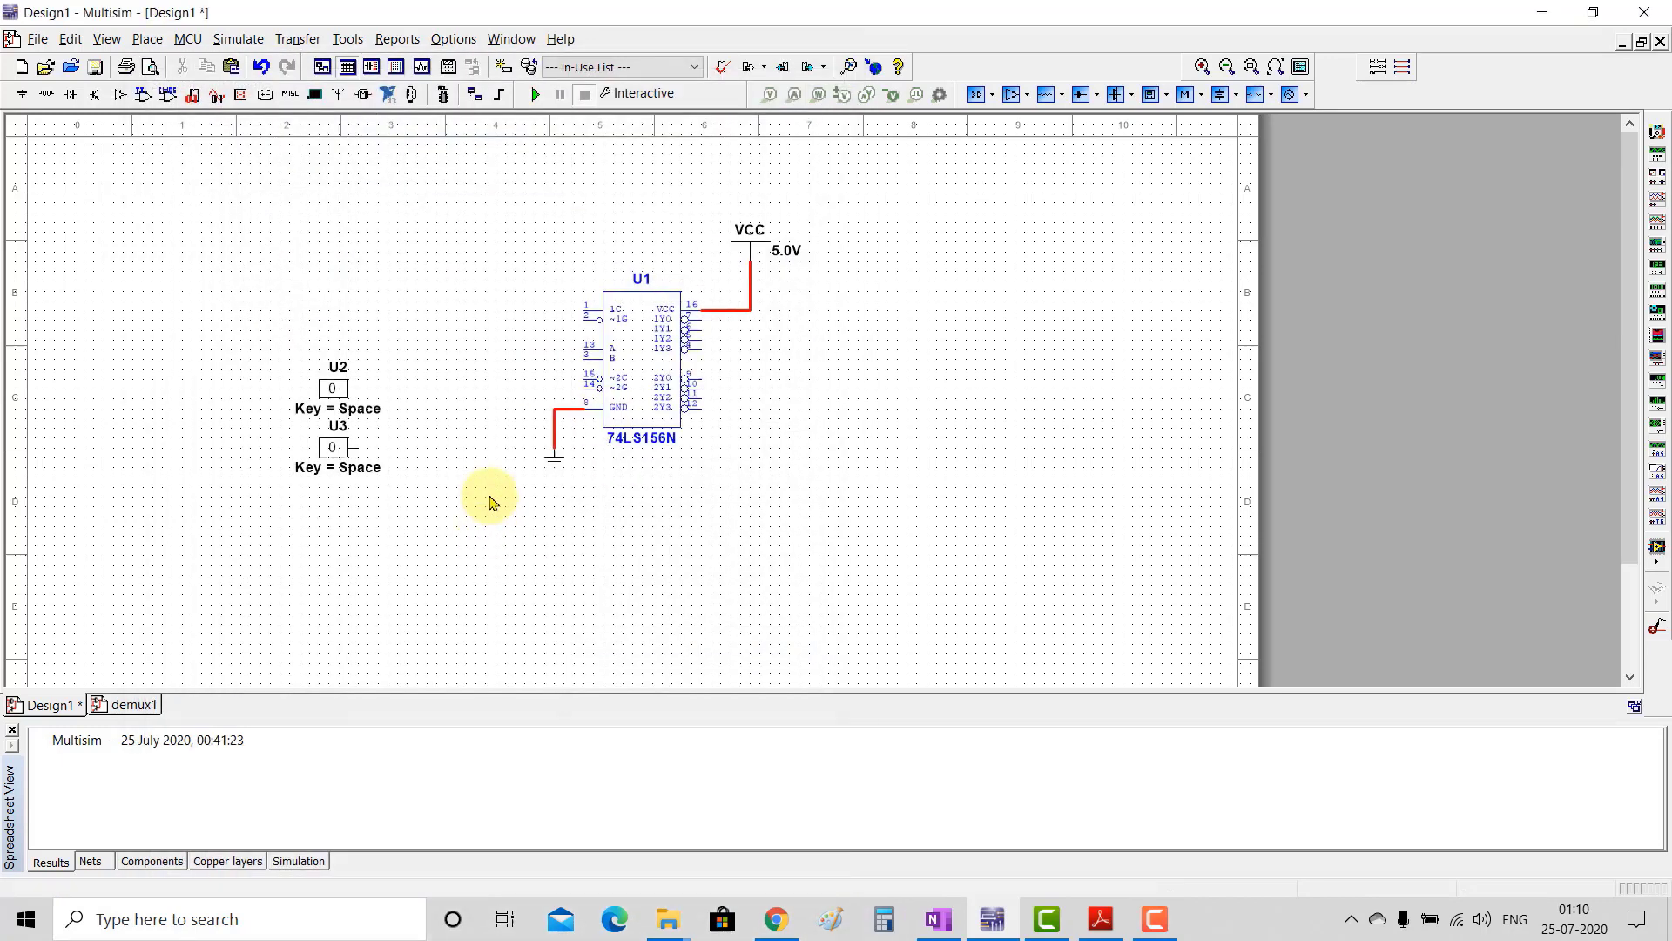
# Step: Wire the upper digital constant to the IC's B input and the lower one to its A input, pin 13
pyautogui.click(359, 388)
pyautogui.click(584, 358)
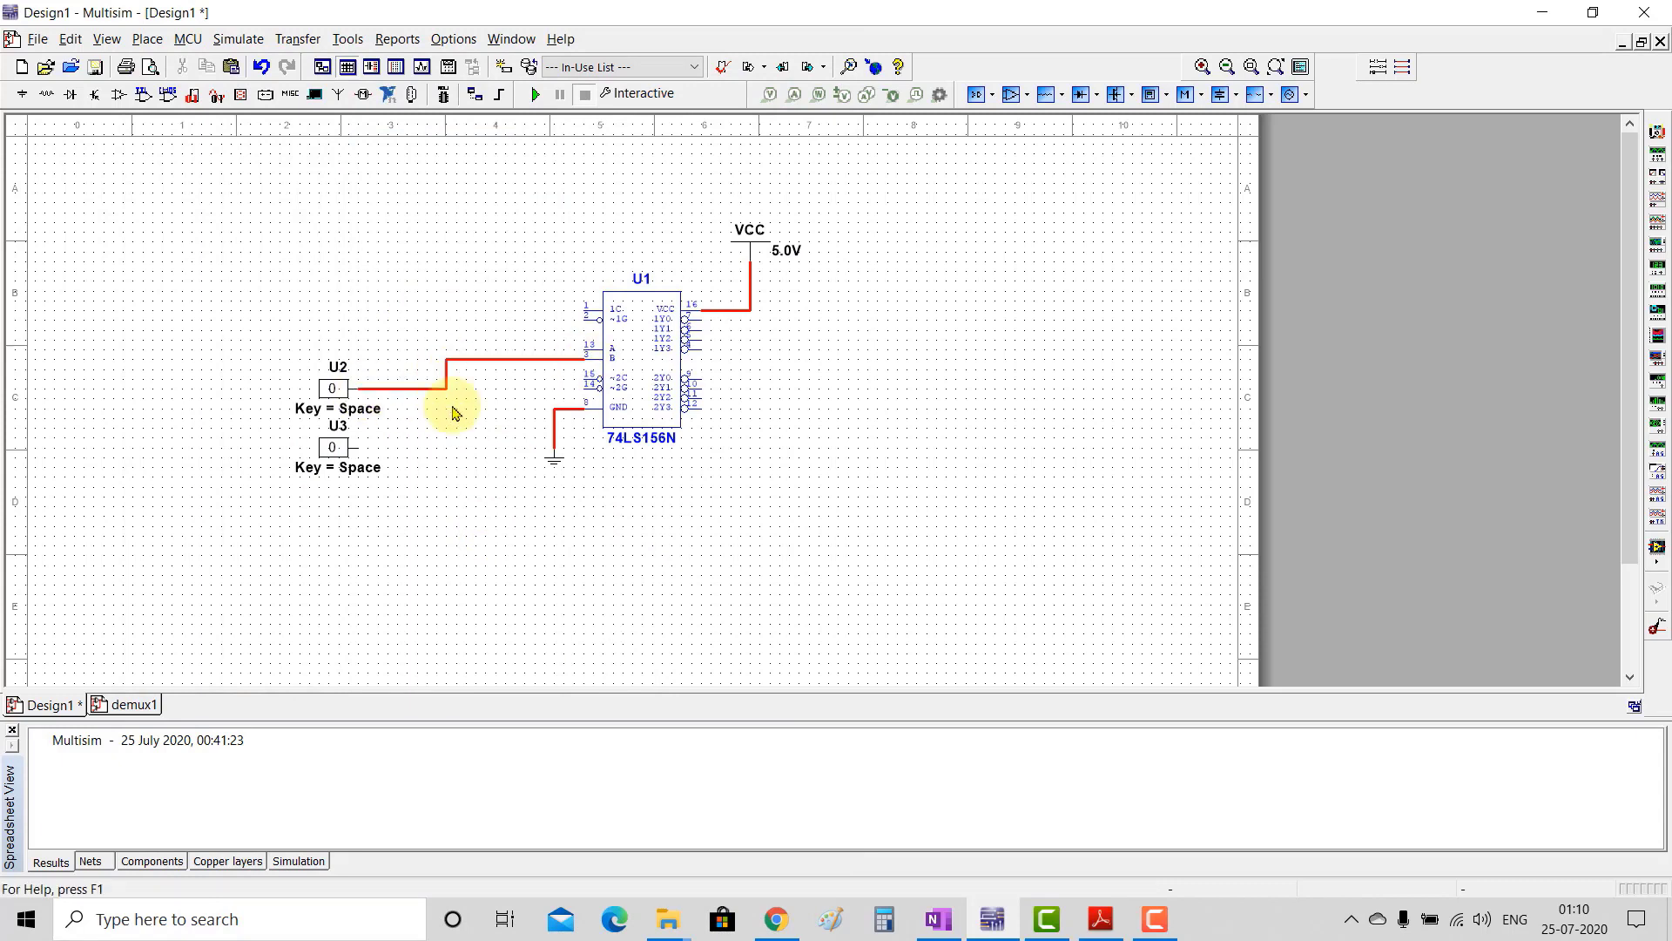
pyautogui.click(361, 446)
pyautogui.click(406, 388)
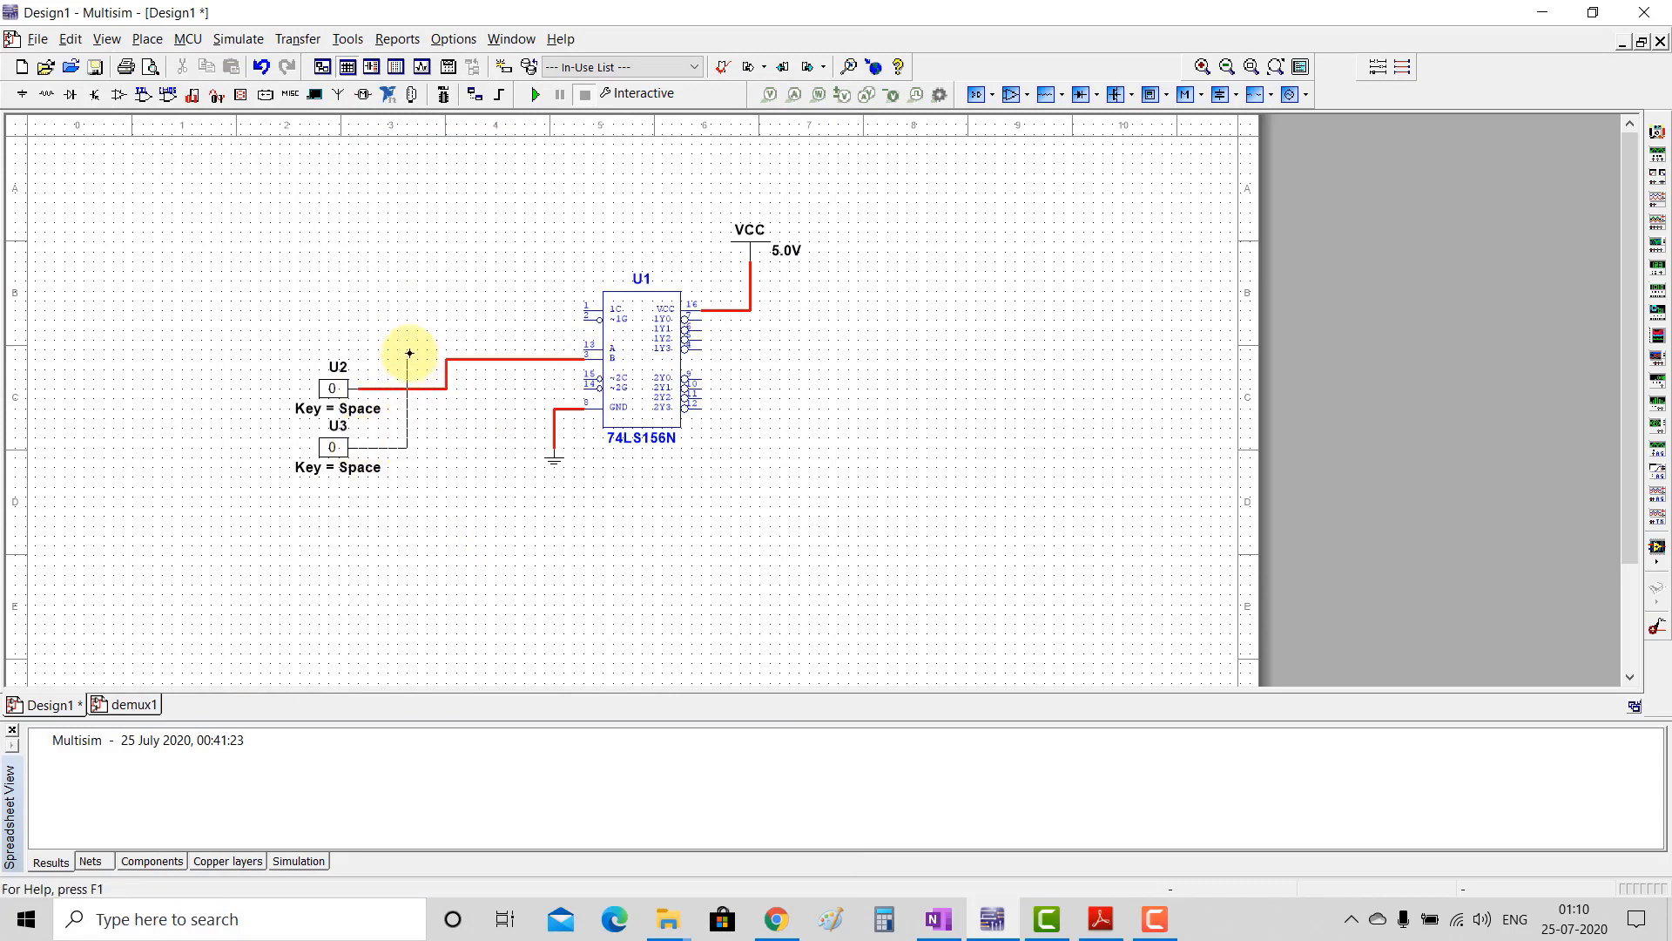
pyautogui.click(584, 348)
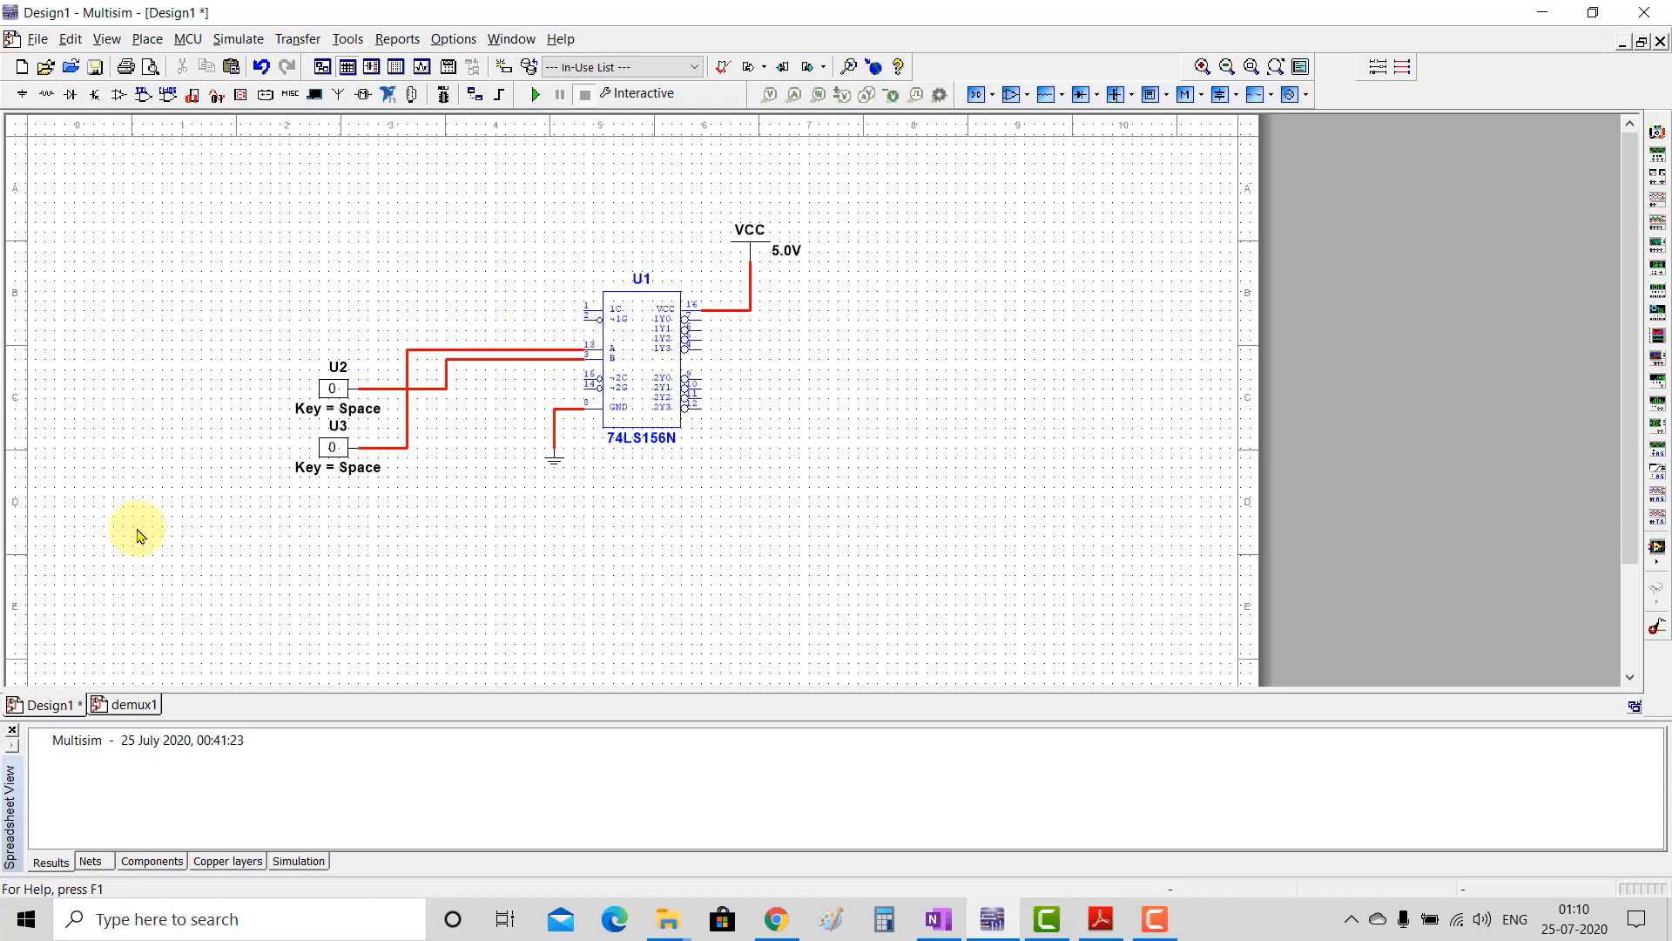
# Step: Change the RefDes of the upper digital constant, wired to the IC's B input, to B
pyautogui.doubleClick(332, 387)
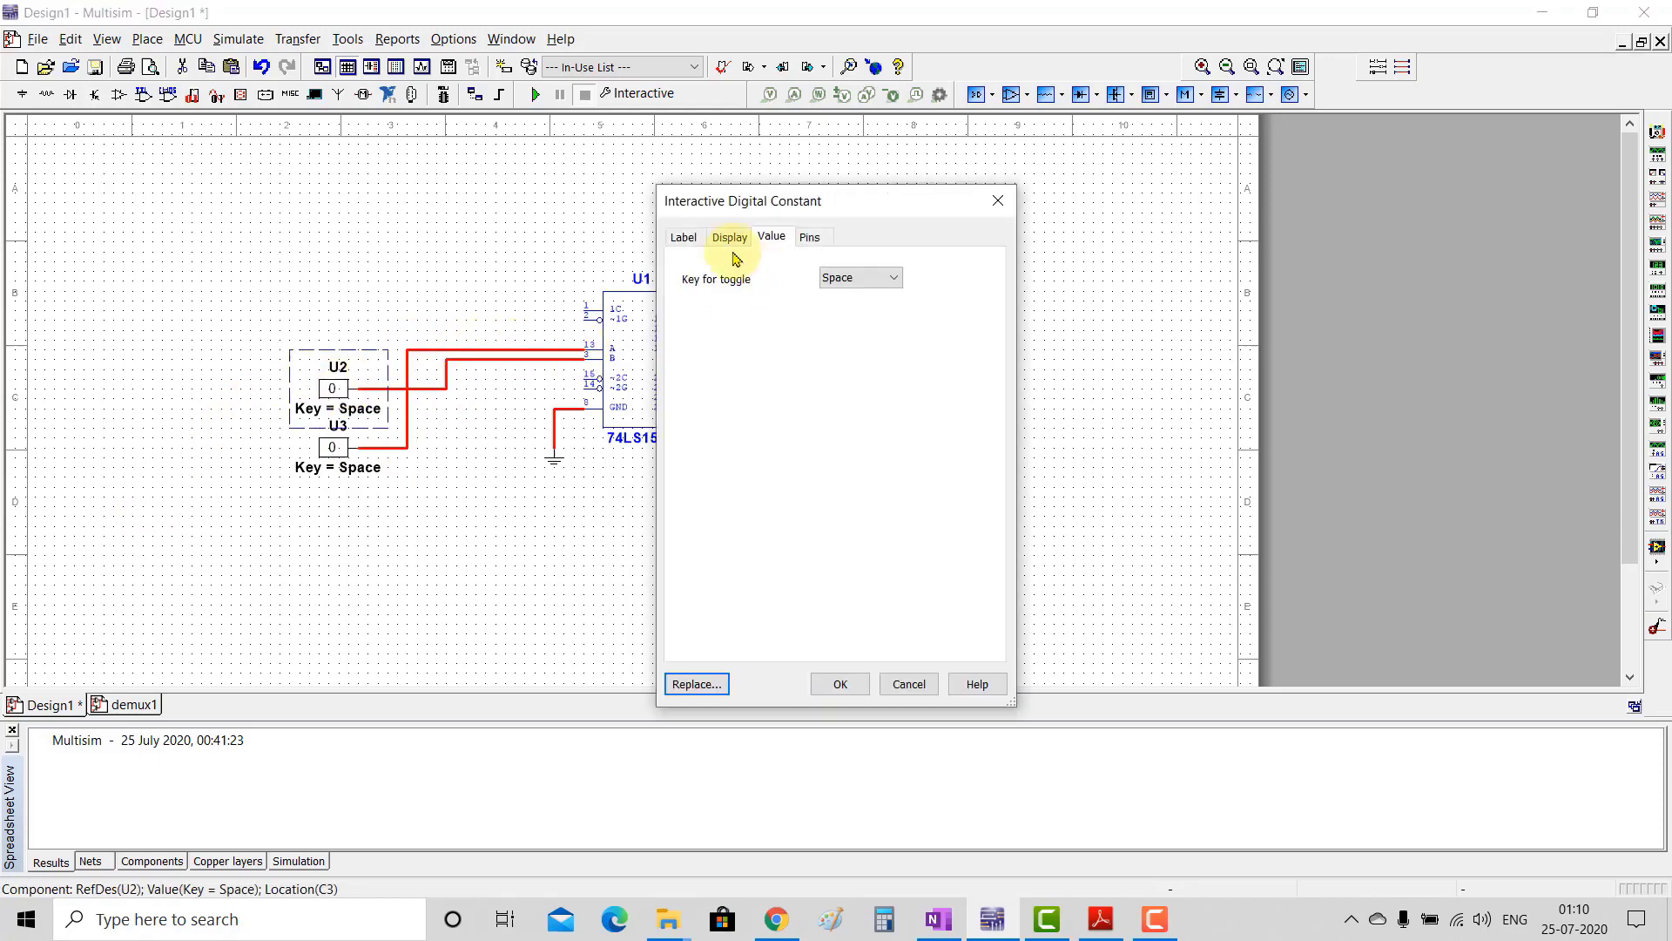
pyautogui.click(685, 237)
pyautogui.write('B')
pyautogui.press('Return')
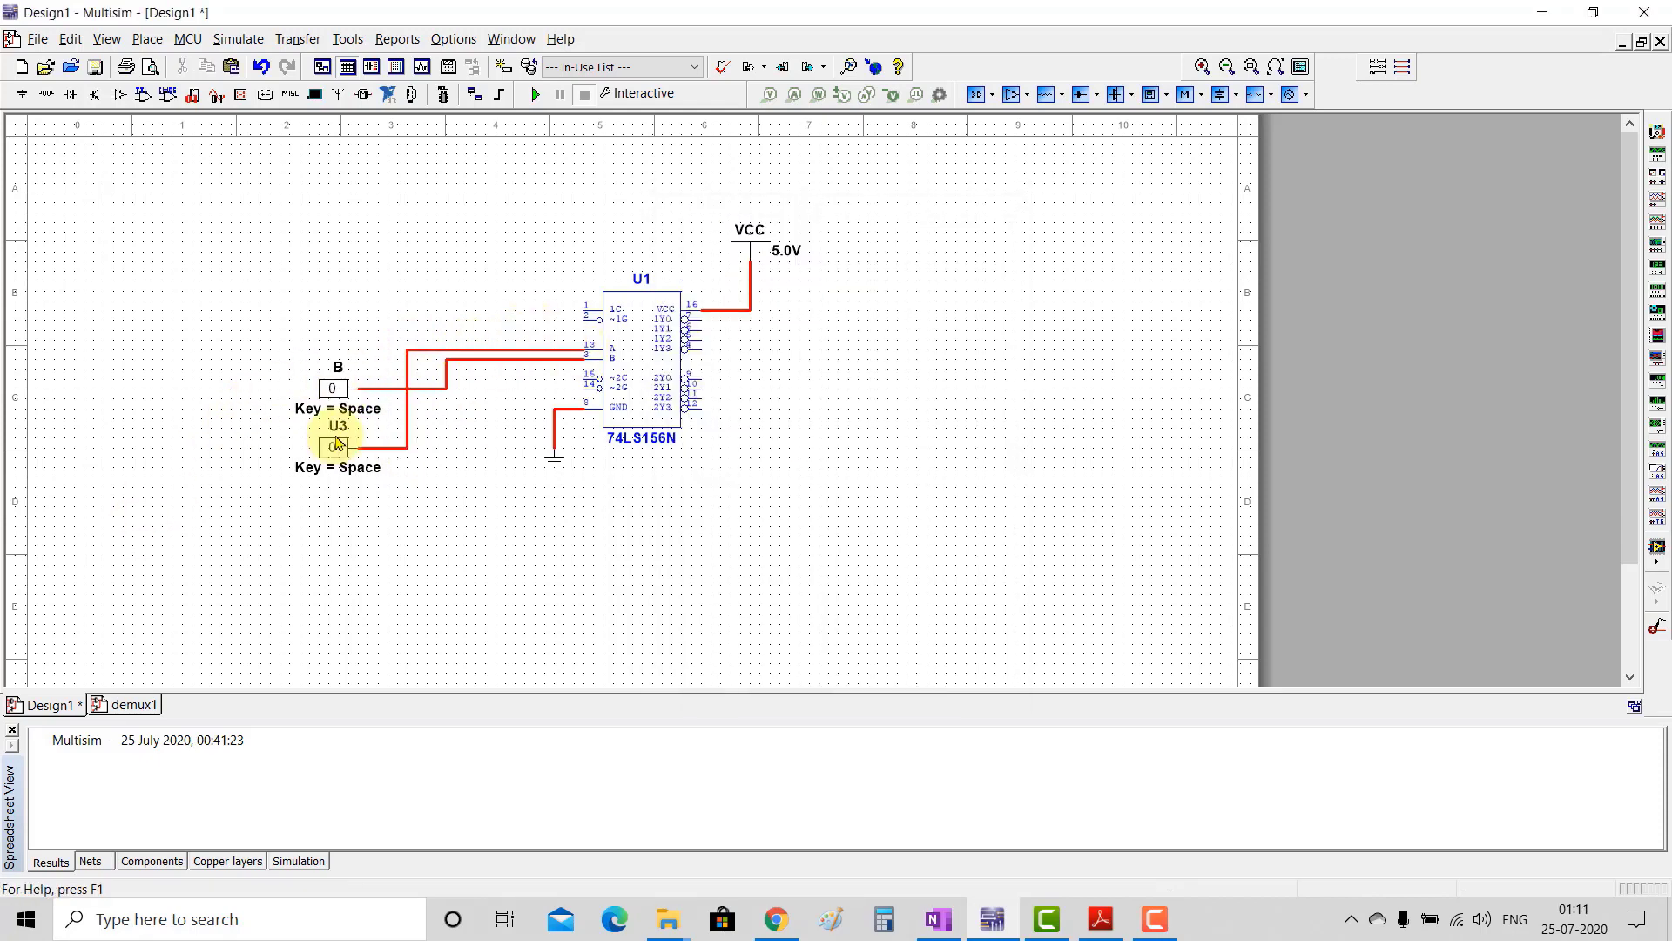
# Step: Change the RefDes of the lower digital constant to A and hide its value text using component specific visibility settings
pyautogui.doubleClick(339, 438)
pyautogui.write('A')
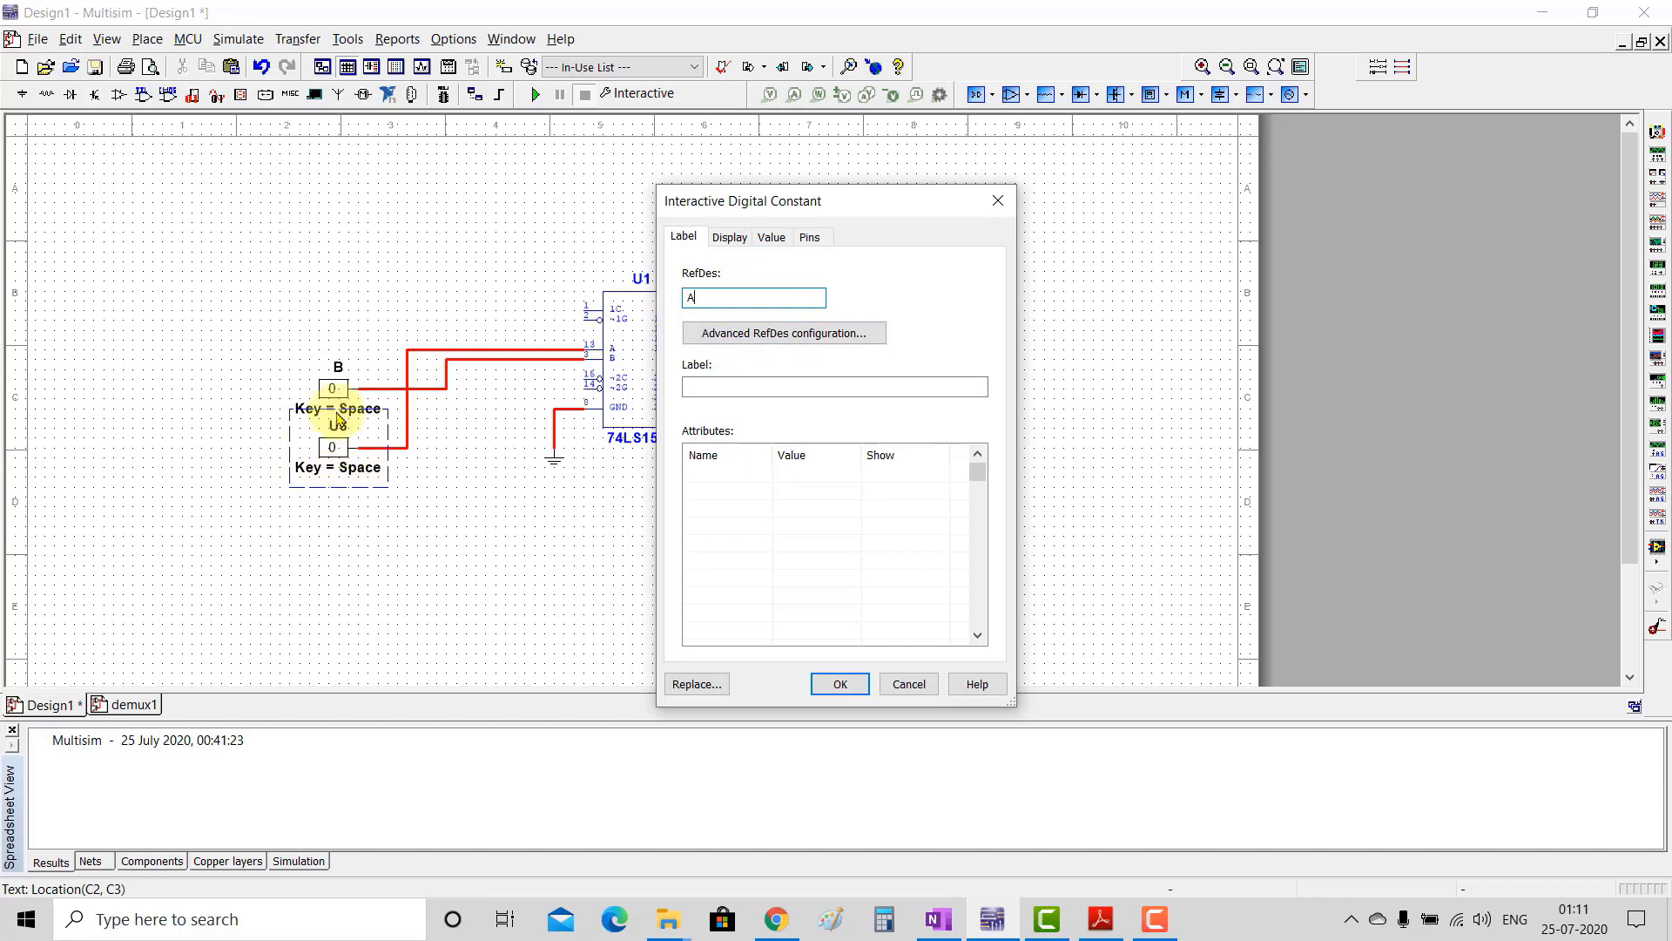
pyautogui.click(730, 237)
pyautogui.click(689, 302)
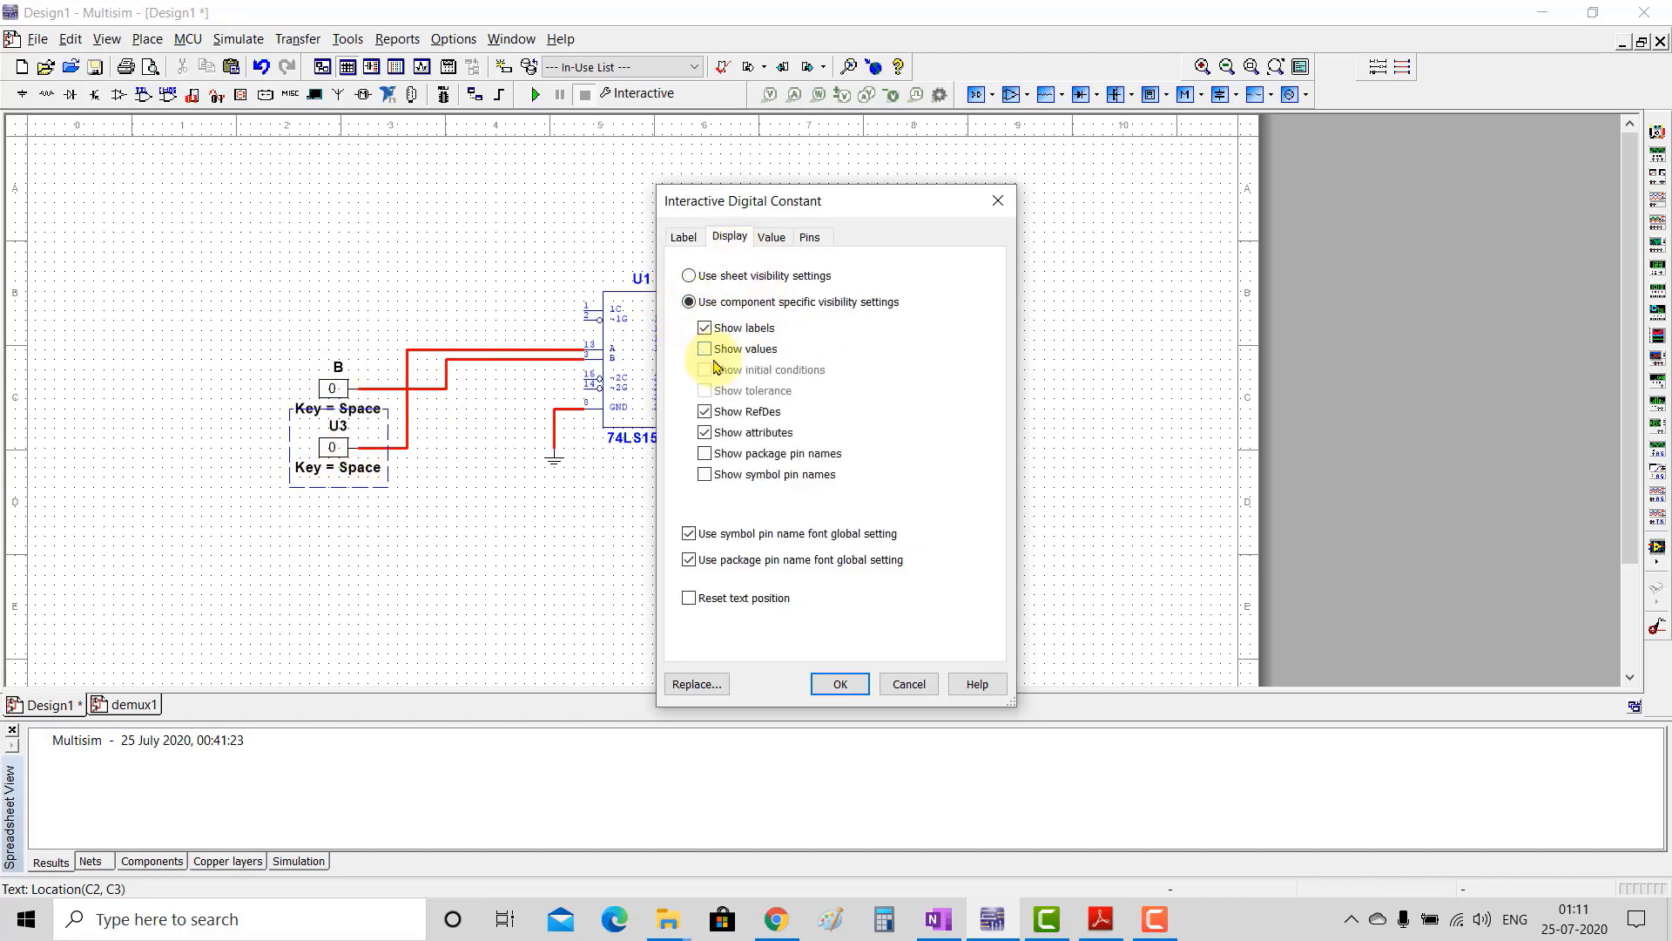
pyautogui.click(844, 683)
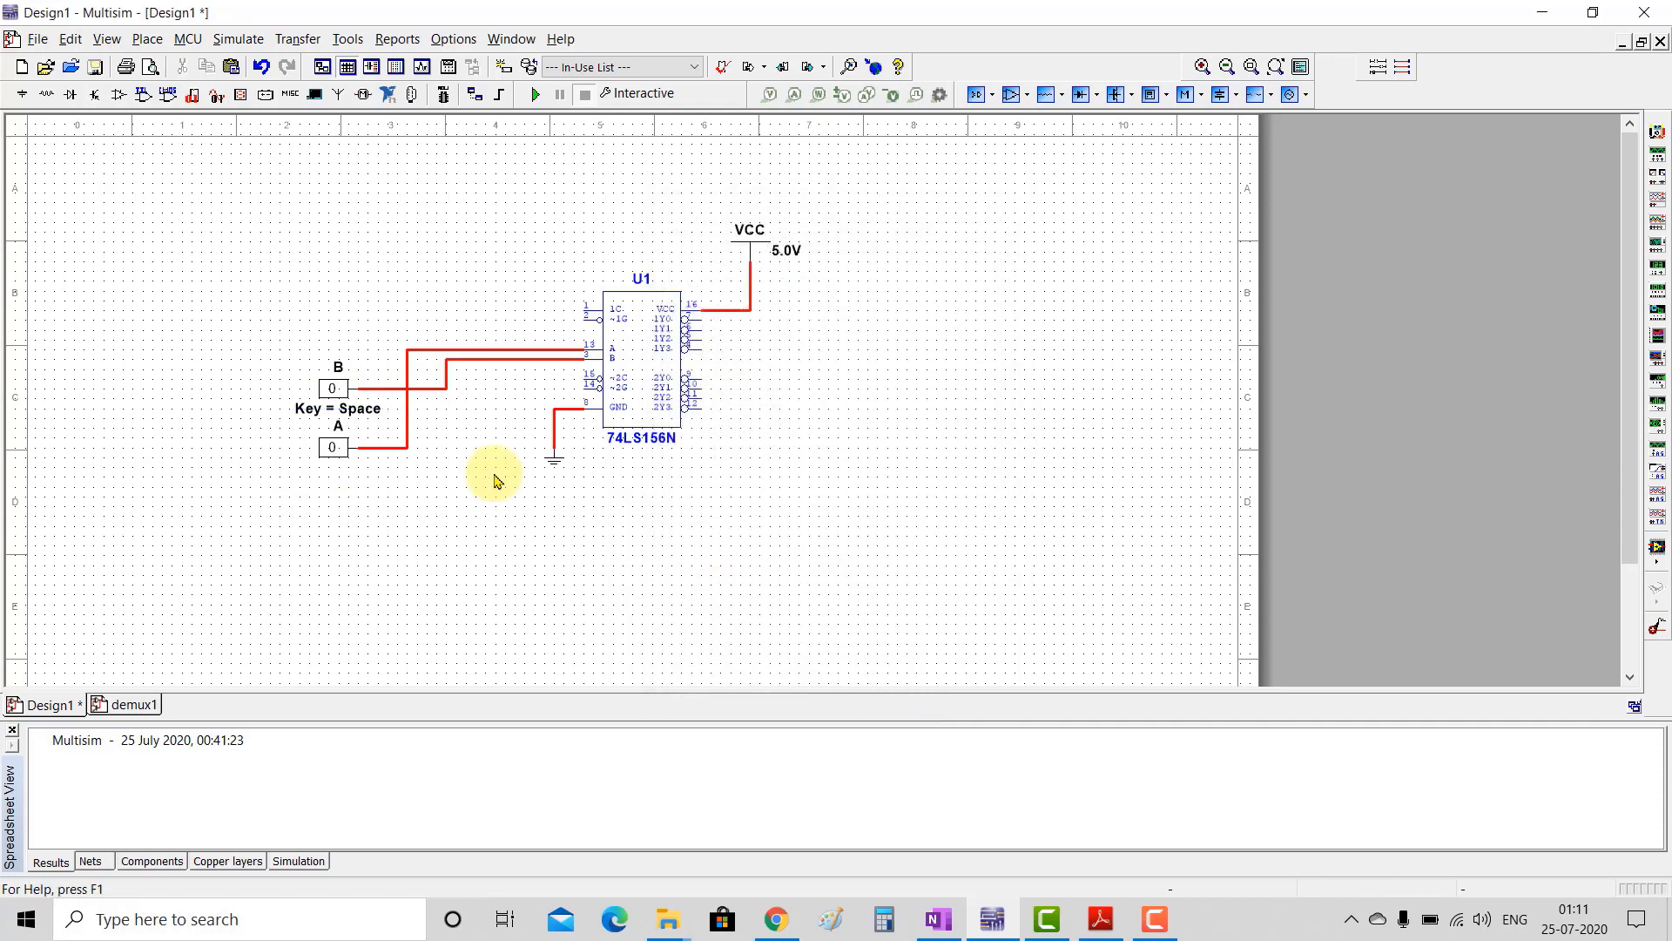
# Step: Hide the value text of digital constant B using component specific visibility settings
pyautogui.doubleClick(352, 396)
pyautogui.click(689, 301)
pyautogui.click(705, 350)
pyautogui.press('Return')
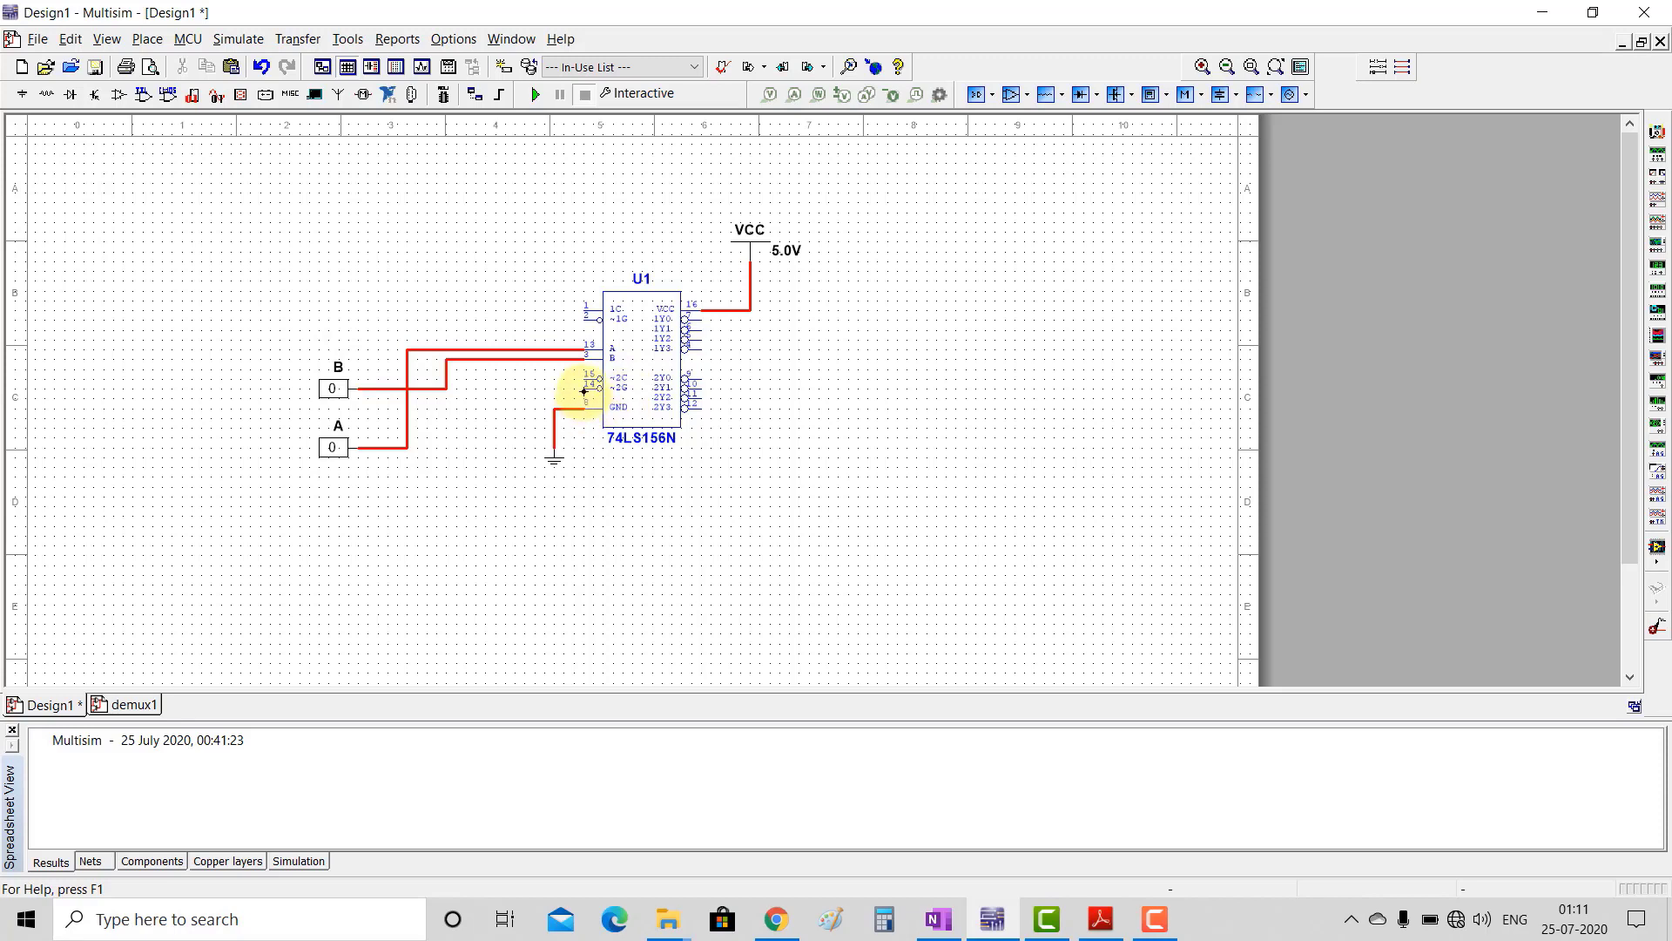
# Step: Wire the IC's ~2G input, pin 14, to the existing ground wire
pyautogui.click(554, 408)
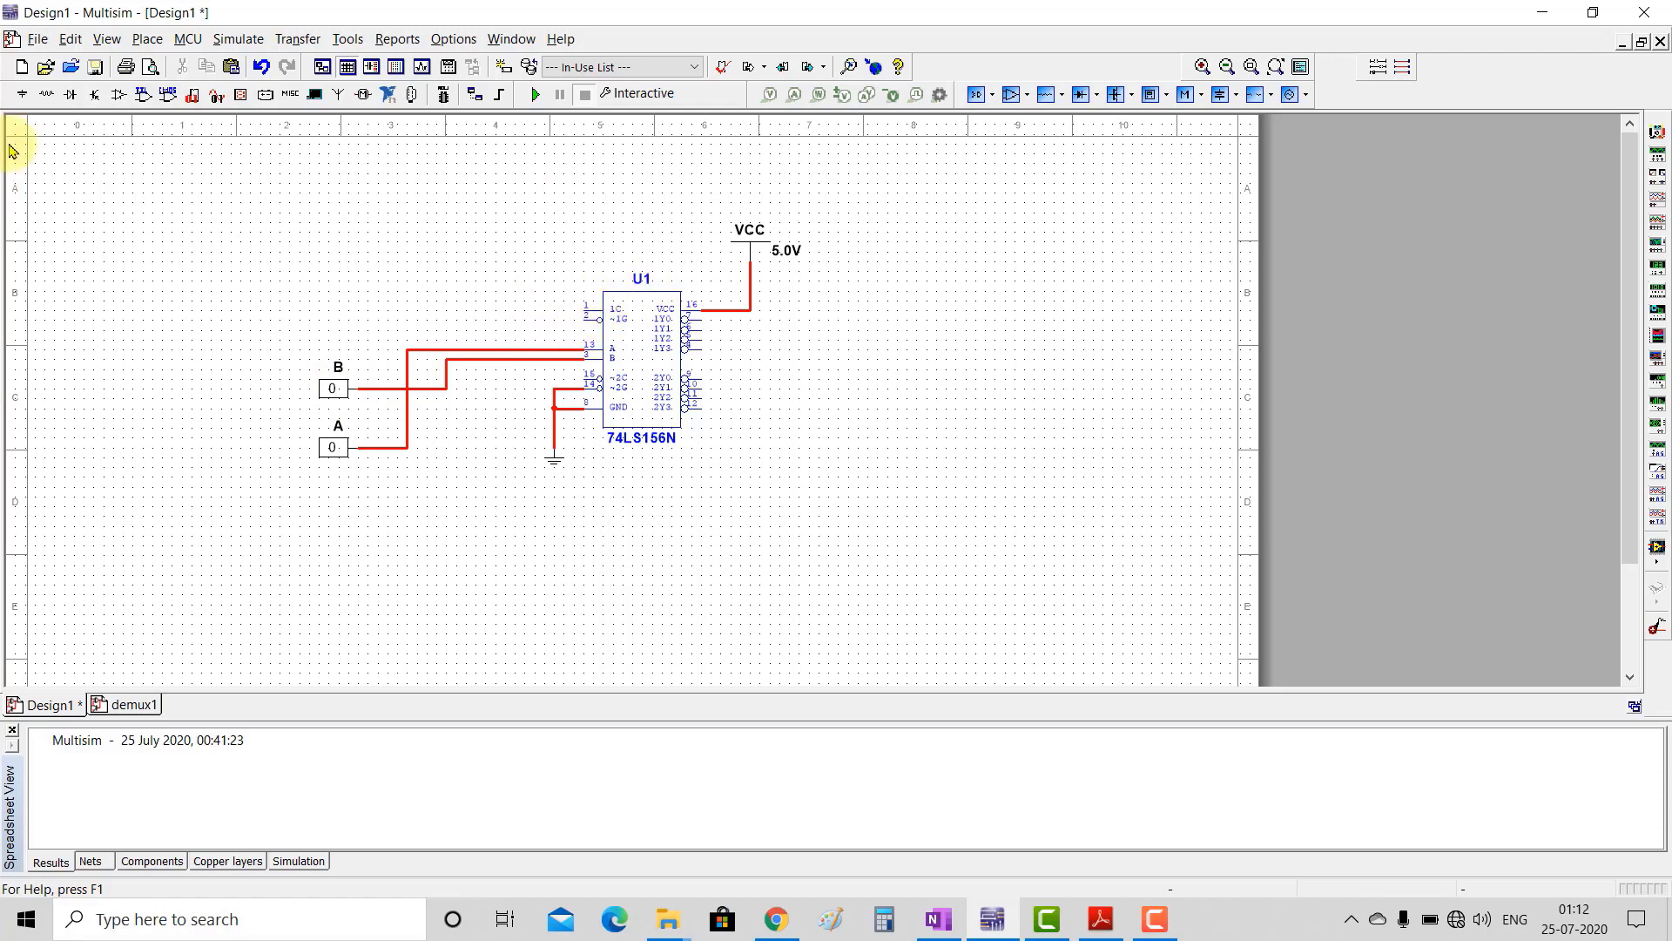
# Step: Place two more INTERACTIVE_DIGITAL_CONSTANT sources, one above constant B and one below constant A
pyautogui.click(18, 101)
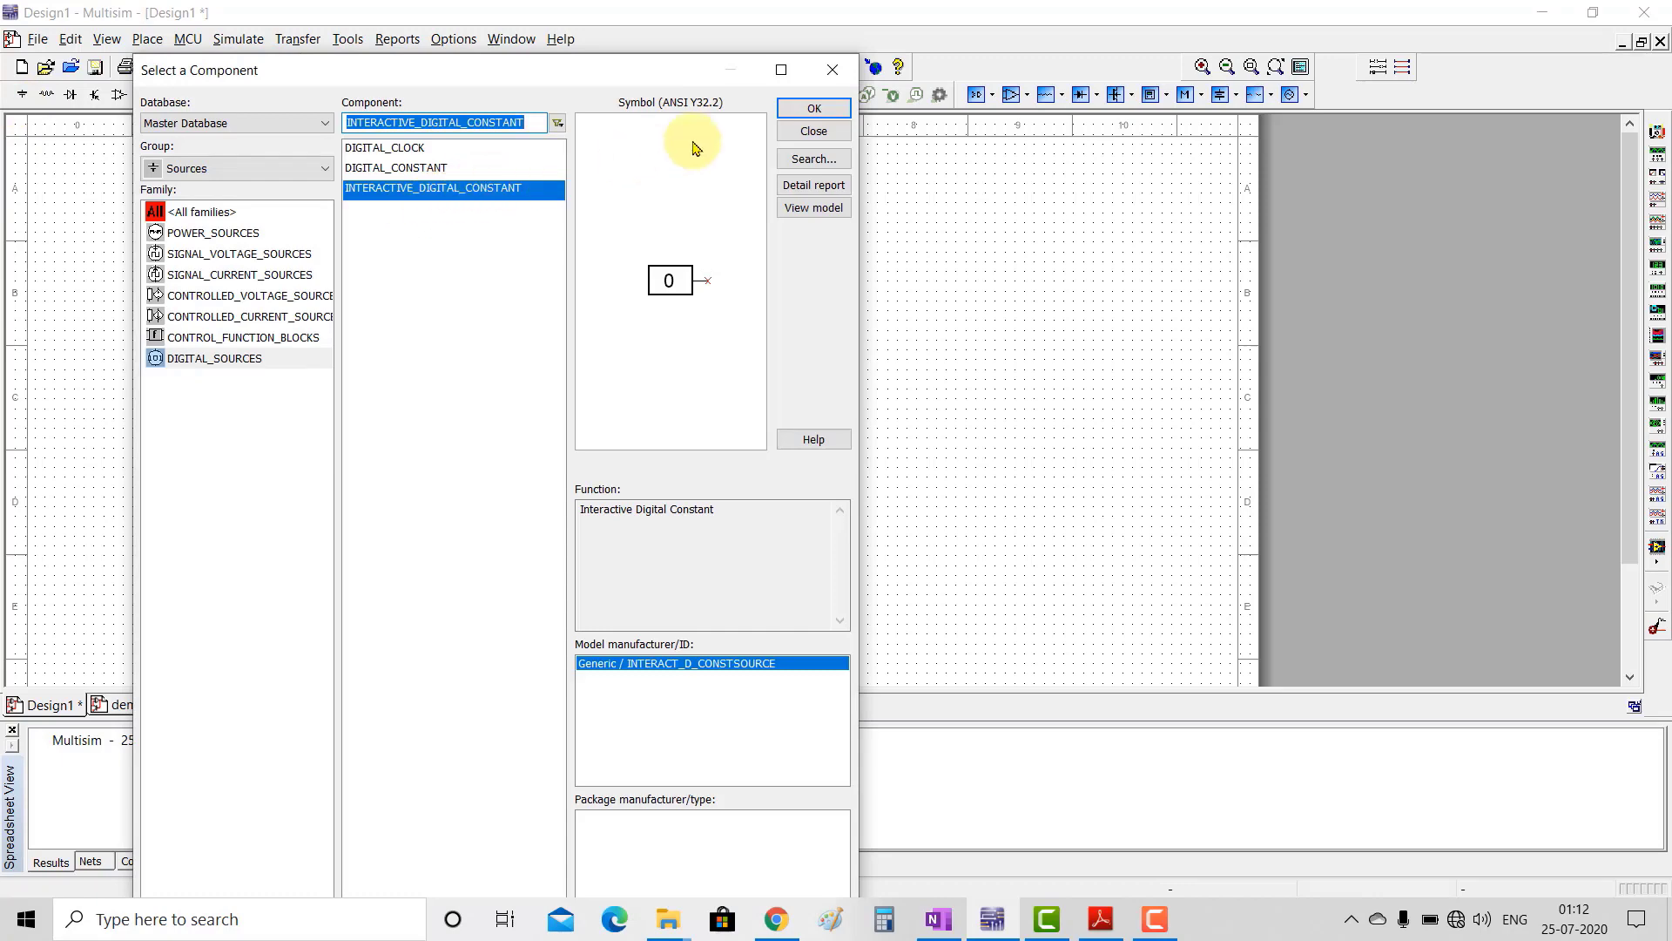
pyautogui.click(797, 107)
pyautogui.click(398, 240)
pyautogui.click(794, 113)
pyautogui.click(397, 524)
pyautogui.click(815, 130)
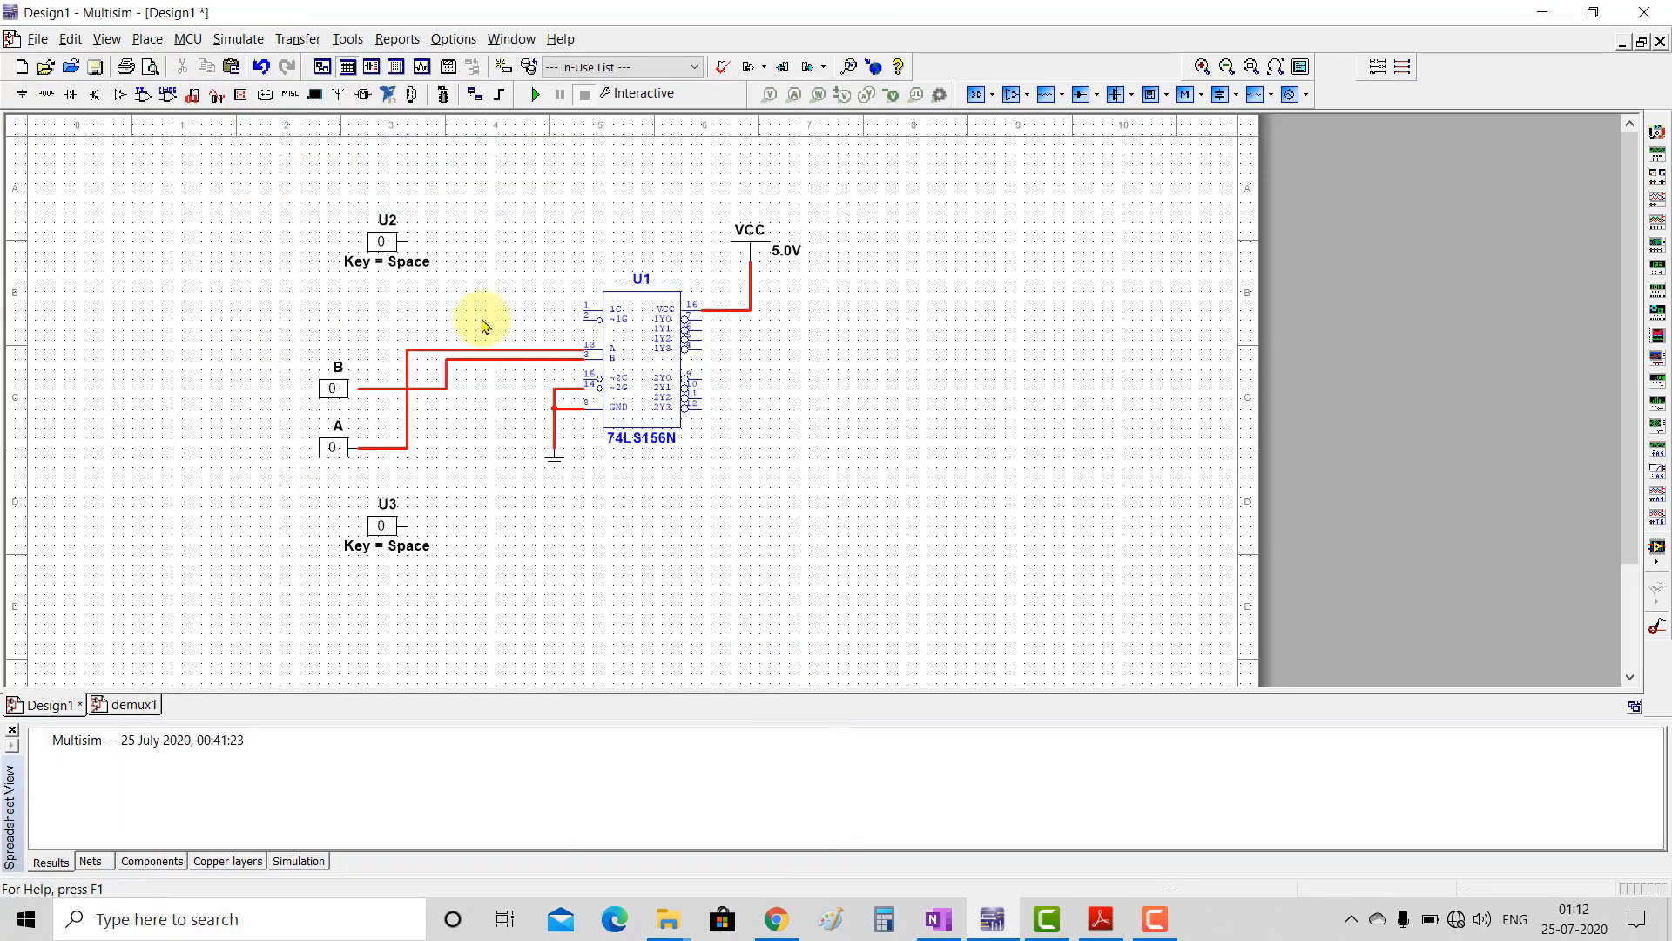
# Step: Wire constant U2 to the IC's 1C input, pin 1, and constant U3 to its ~2C input, pin 15
pyautogui.click(405, 243)
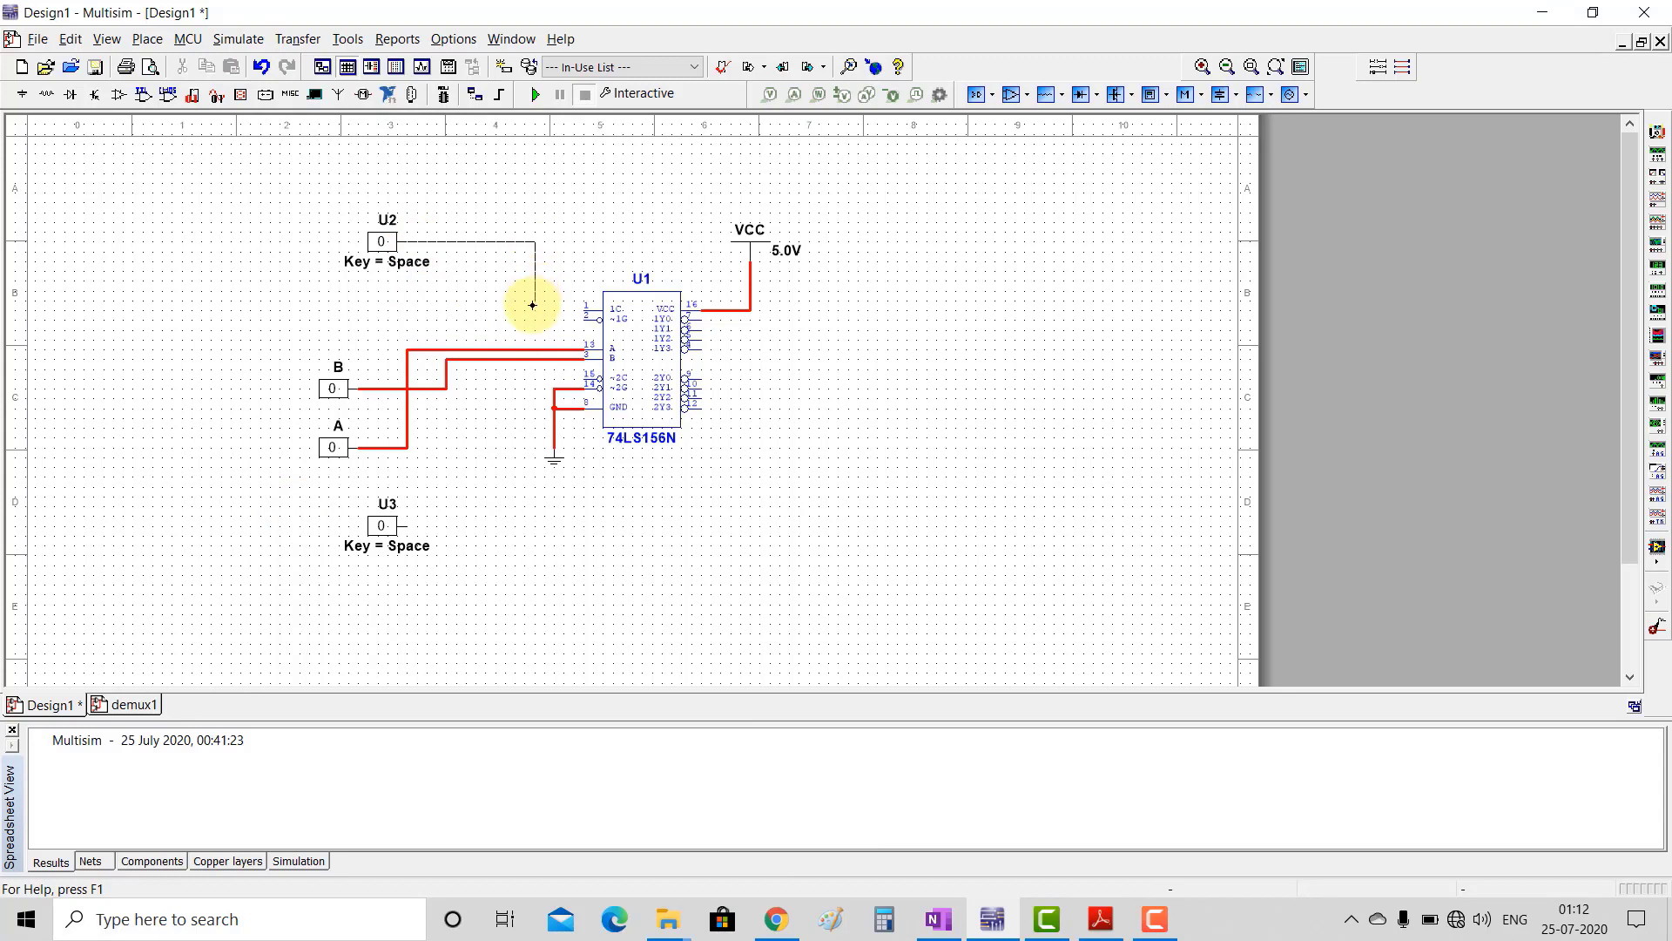
pyautogui.click(586, 309)
pyautogui.click(399, 525)
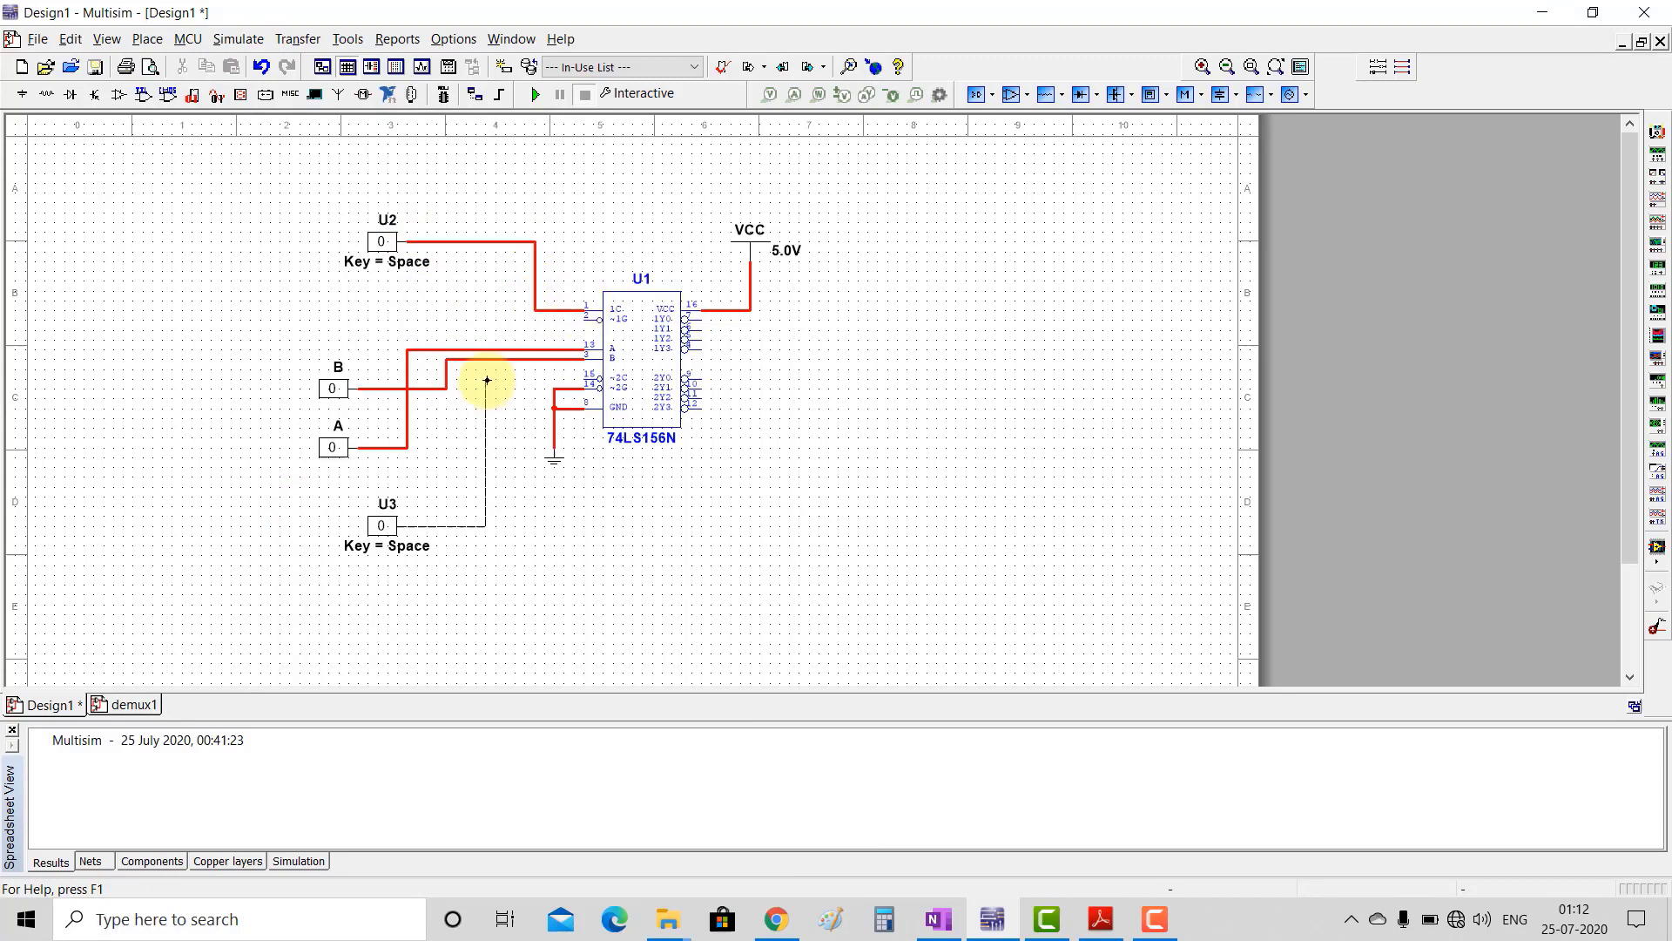
pyautogui.click(586, 379)
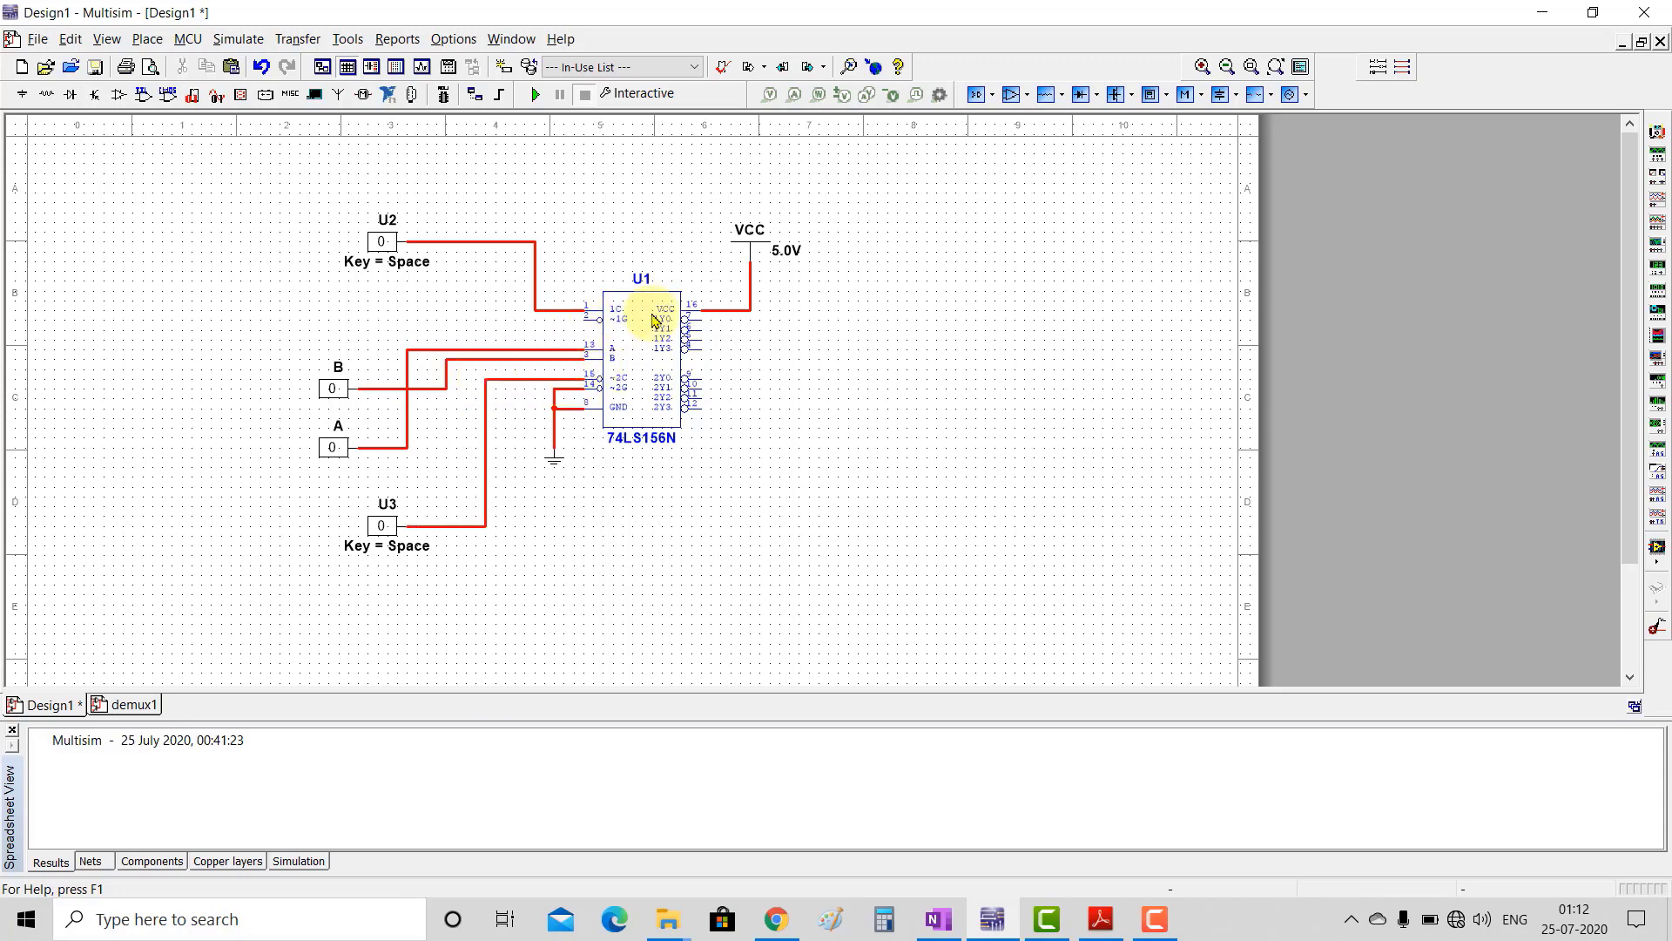
# Step: Wire the IC's ~1G input, pin 2, to the ground net and change that net's color to green
pyautogui.click(586, 320)
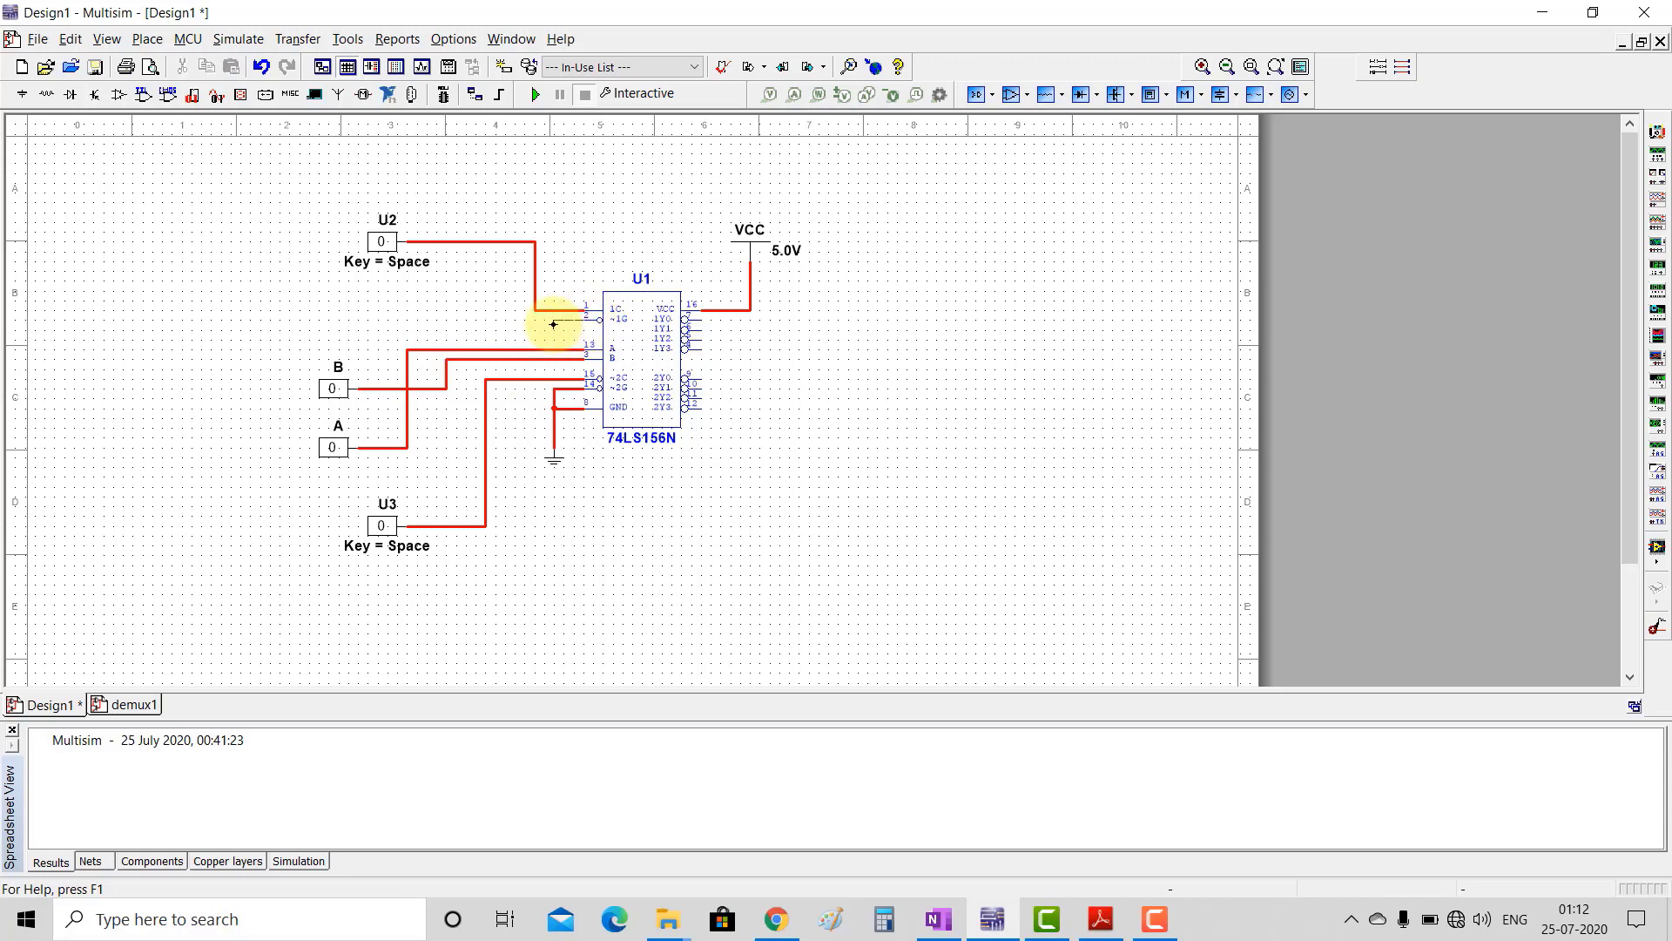
pyautogui.click(554, 383)
pyautogui.rightClick(569, 325)
pyautogui.click(609, 355)
pyautogui.click(758, 477)
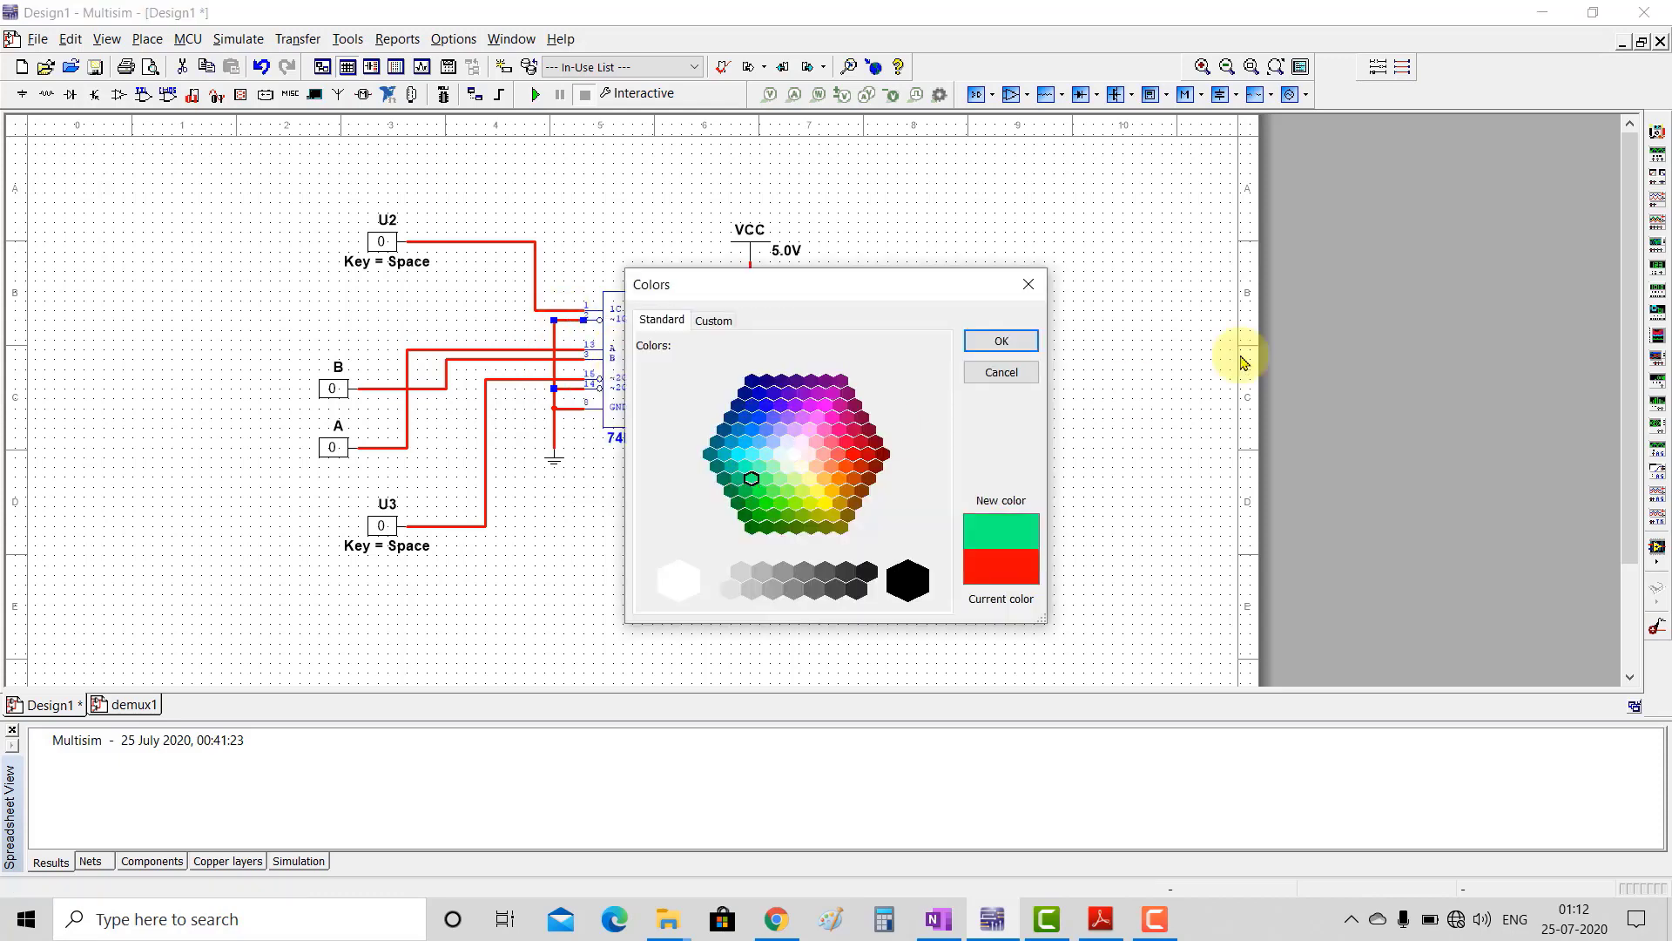
pyautogui.click(1010, 343)
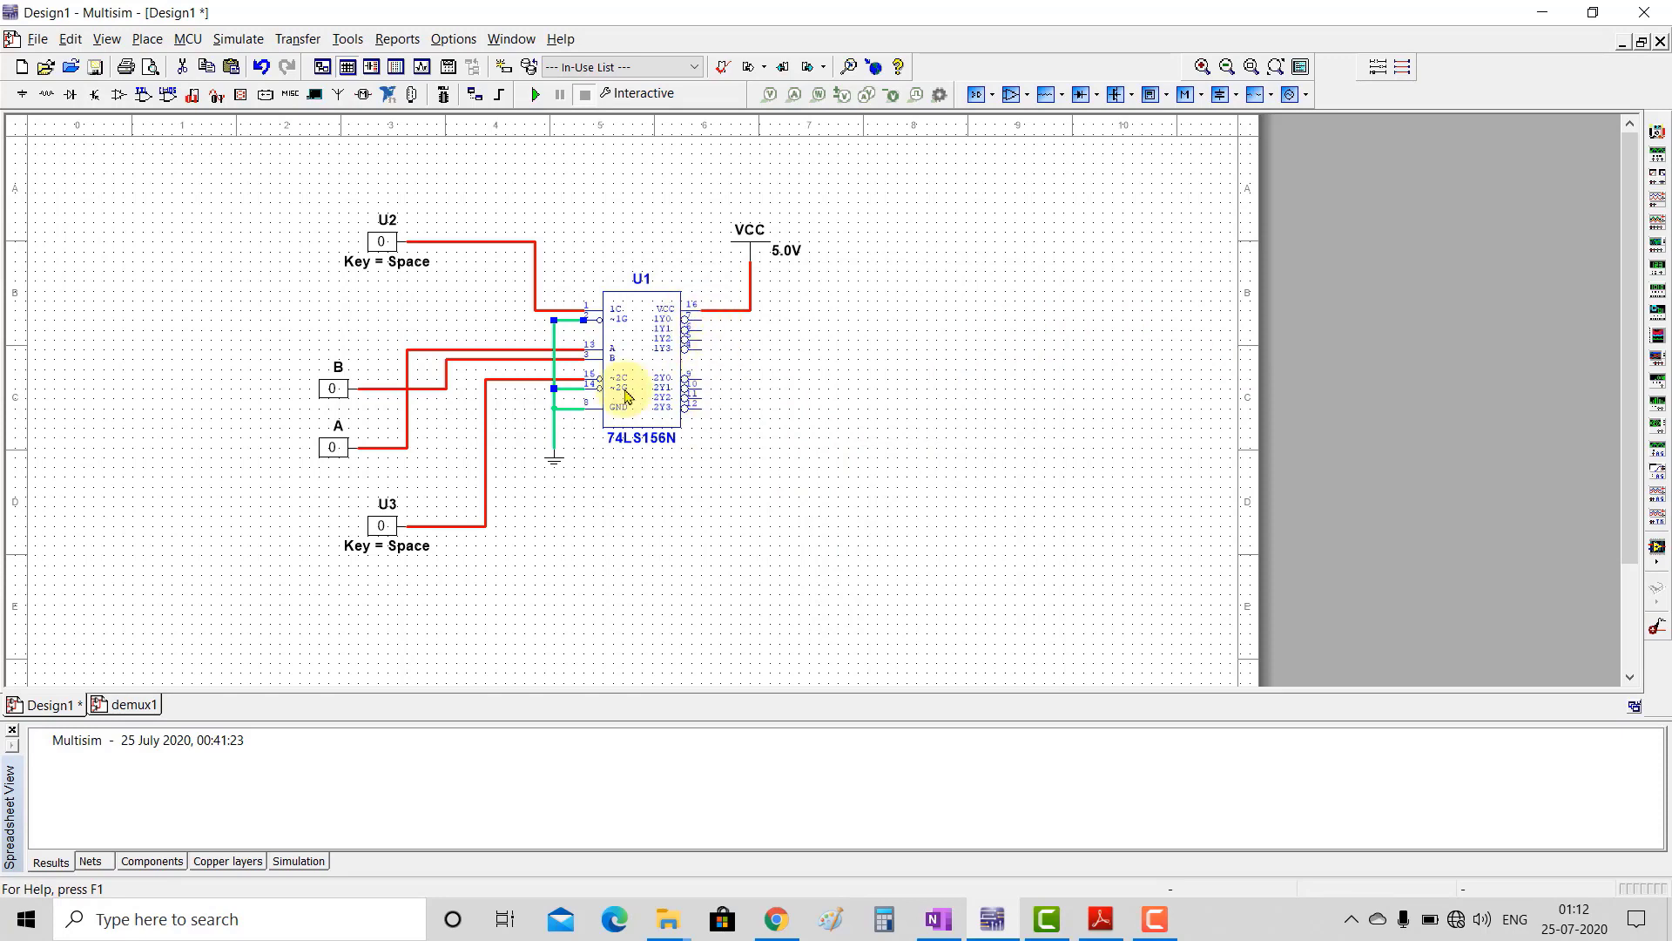
# Step: Place a PROBE_DIG_BLUE indicator from the PROBE family to the right of the VCC supply
pyautogui.click(242, 97)
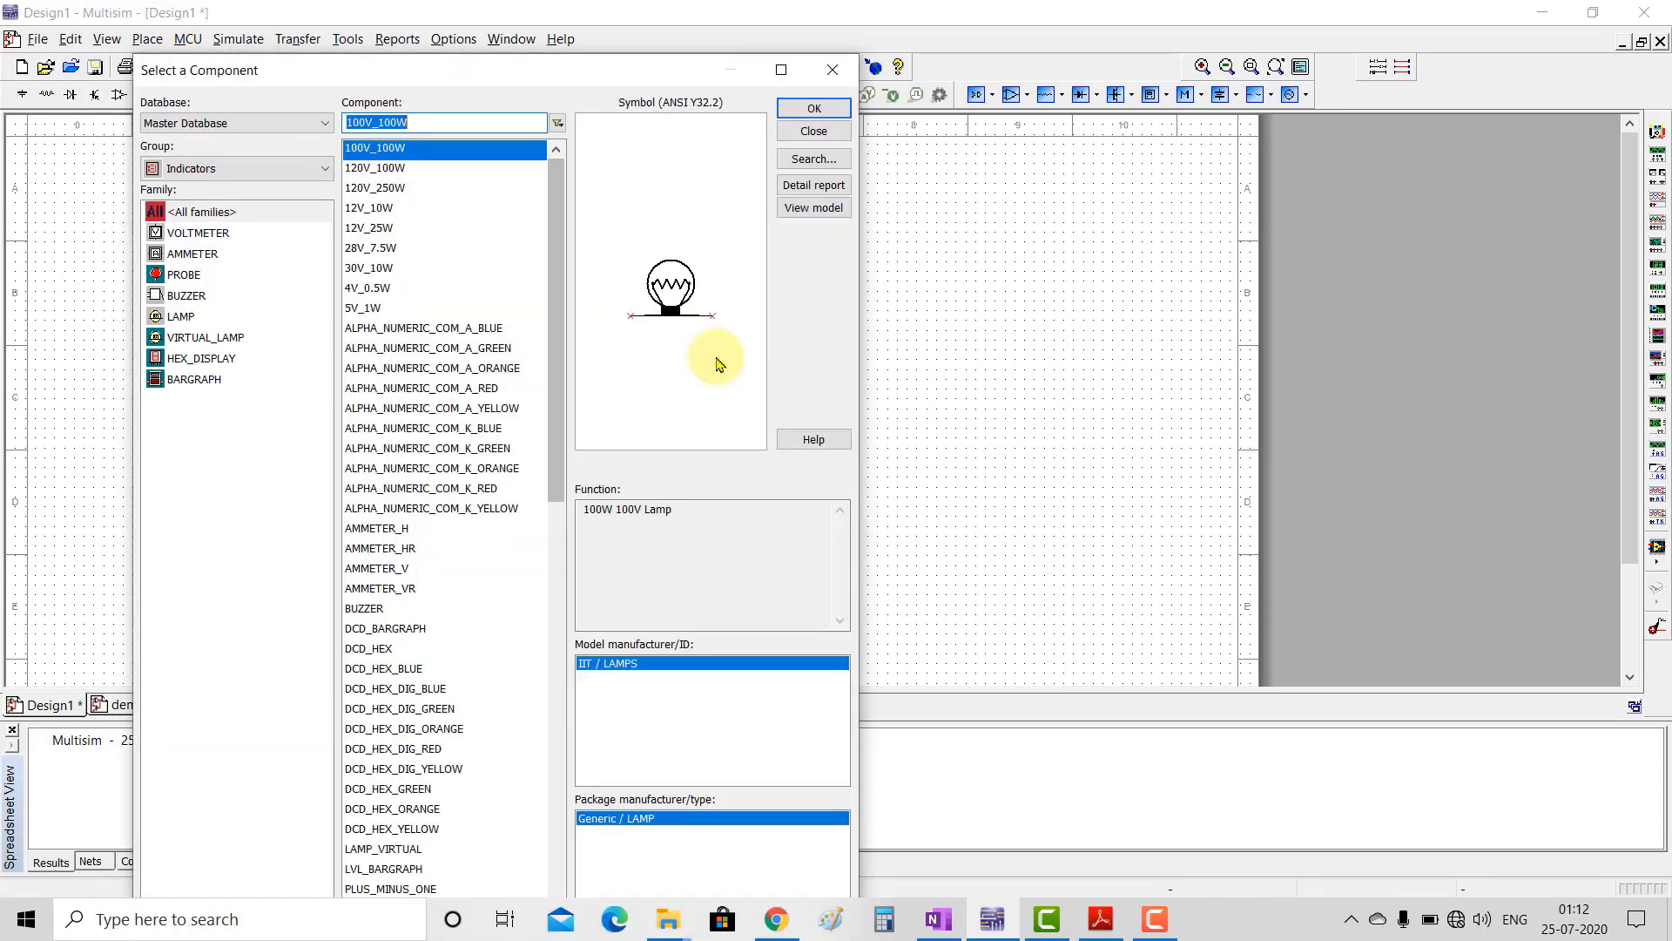
pyautogui.click(193, 277)
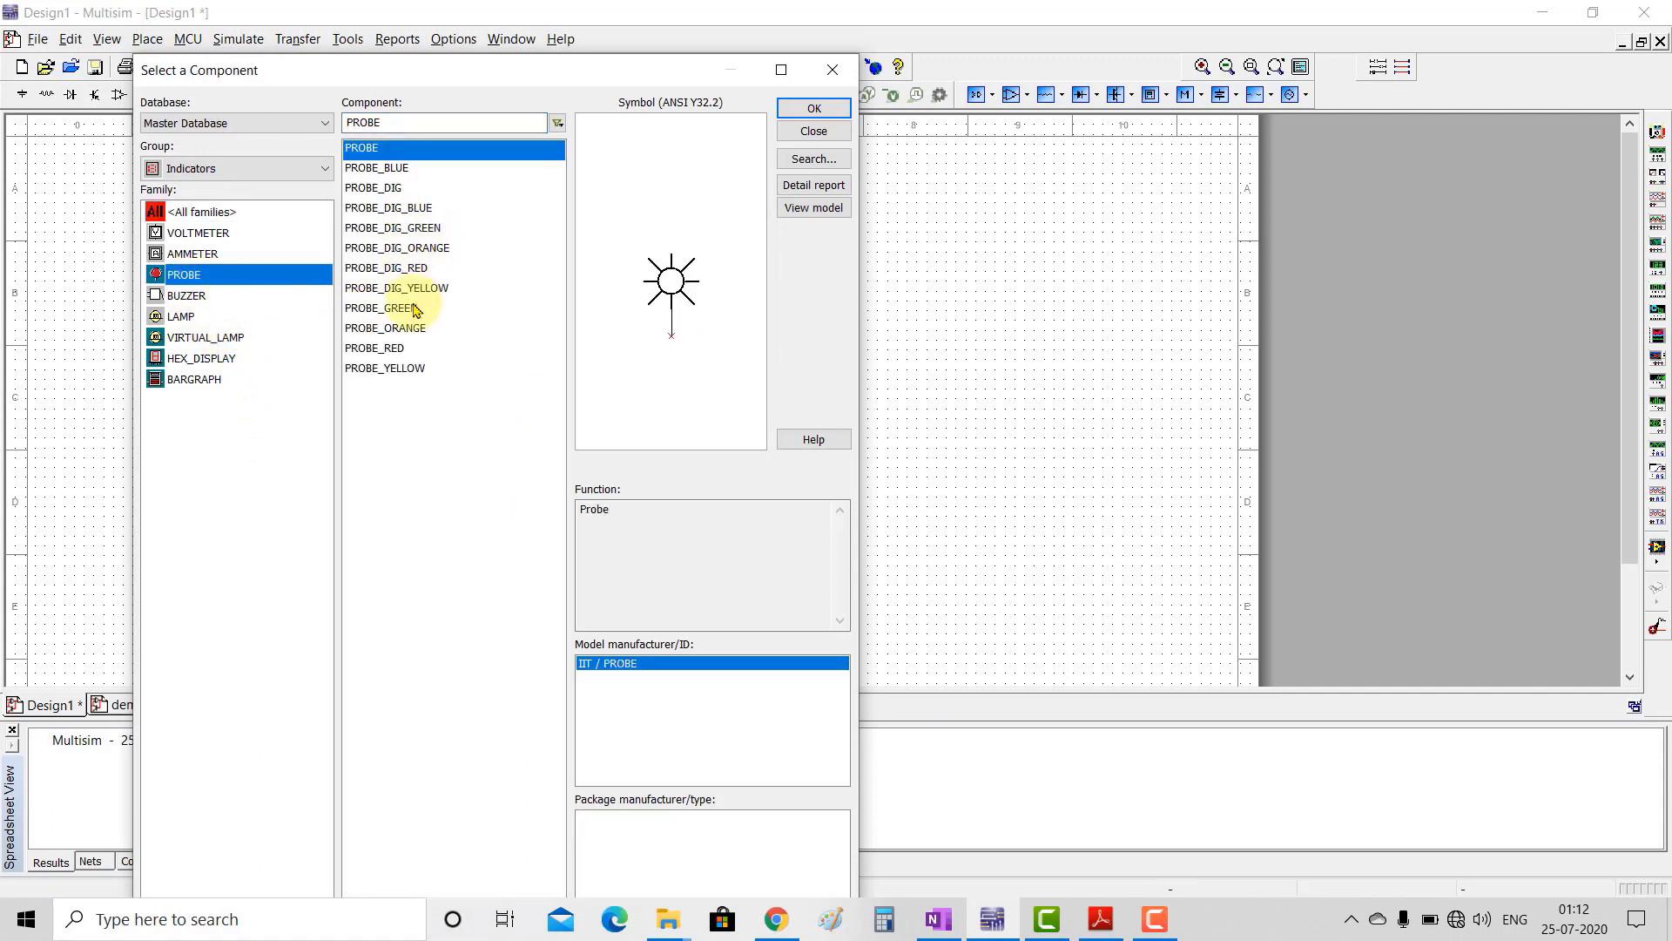
pyautogui.click(392, 208)
pyautogui.click(824, 114)
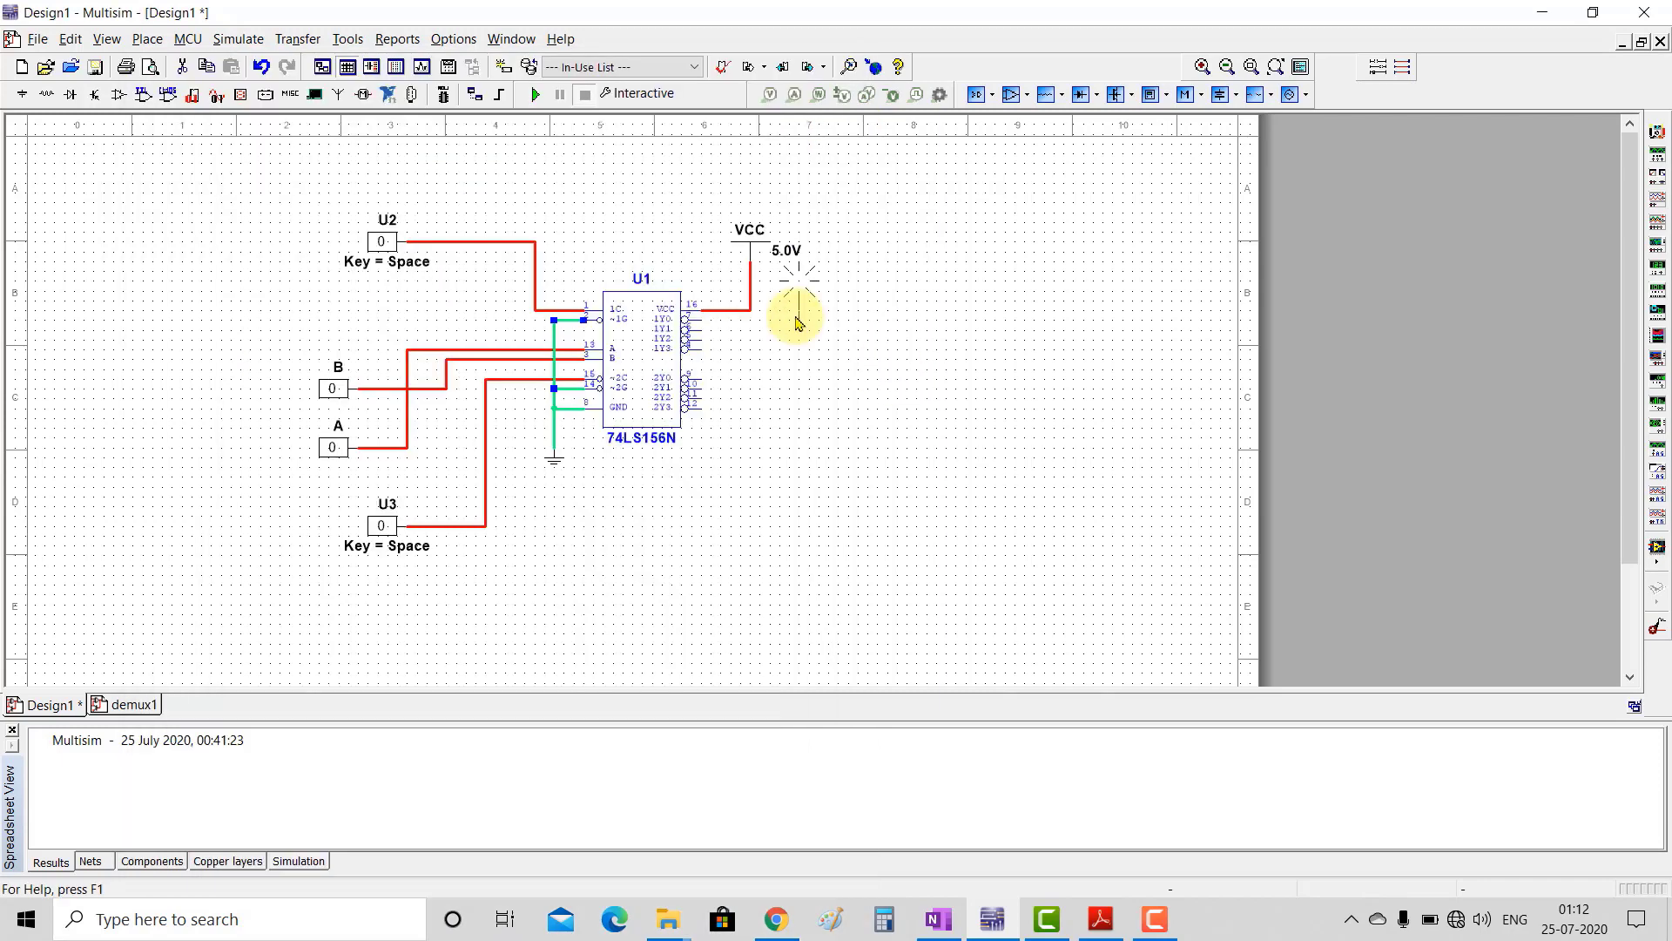
pyautogui.click(854, 313)
pyautogui.click(819, 129)
# Step: Hide the value text of the blue probe X1 using component specific visibility settings
pyautogui.rightClick(897, 283)
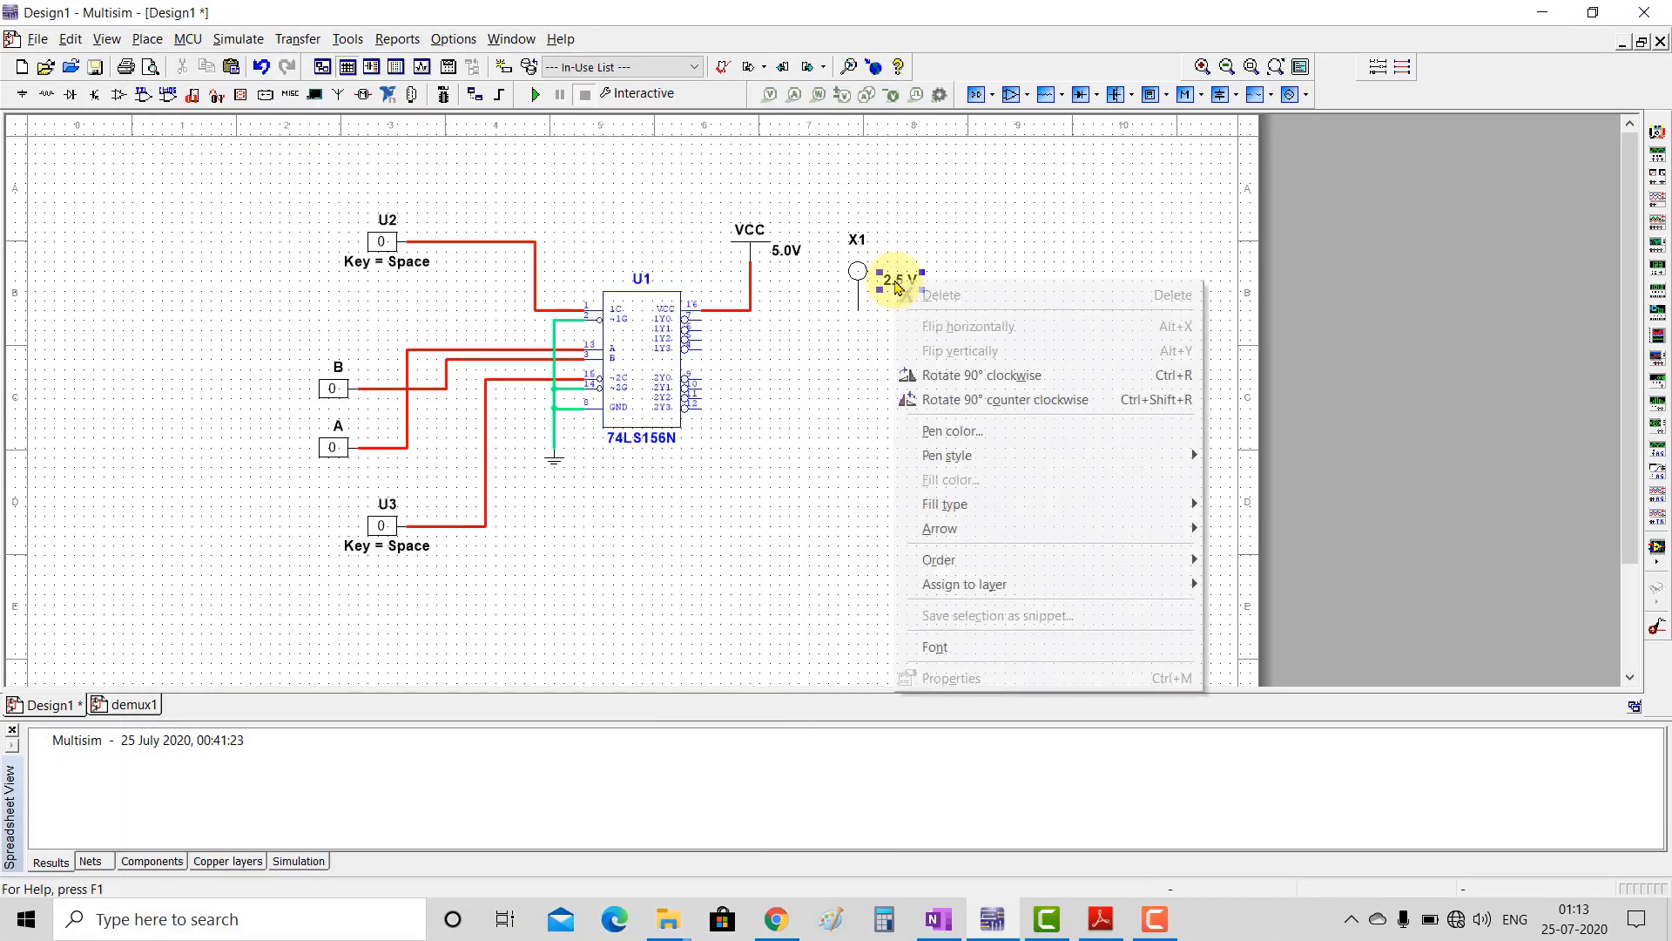
pyautogui.rightClick(866, 283)
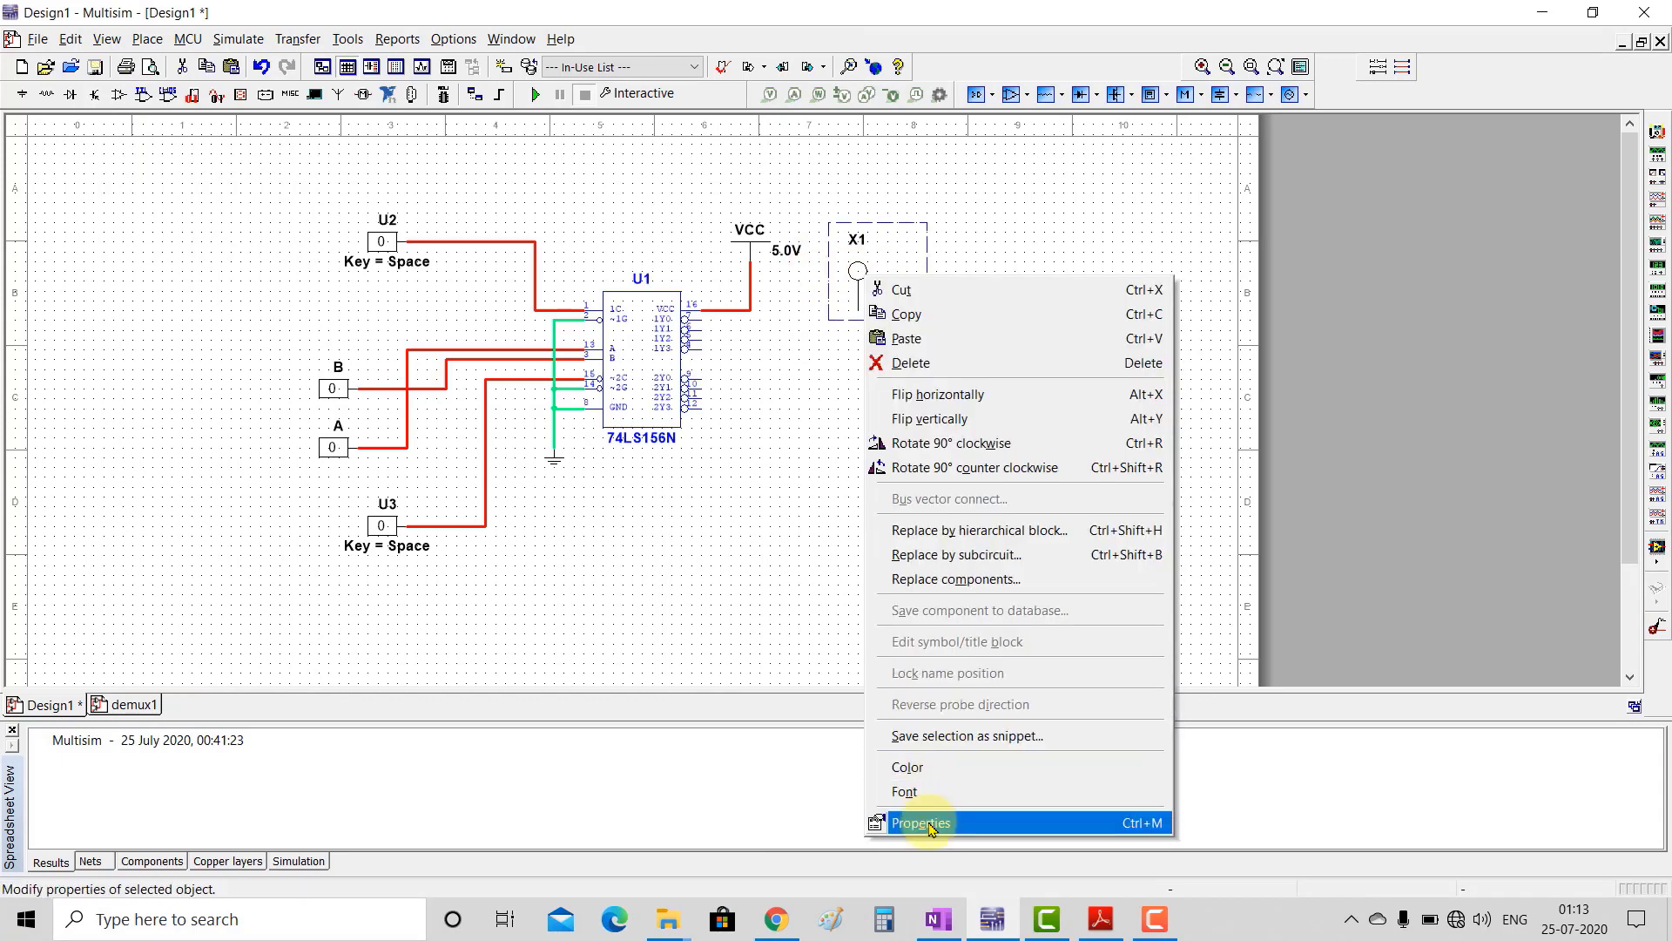
pyautogui.click(932, 822)
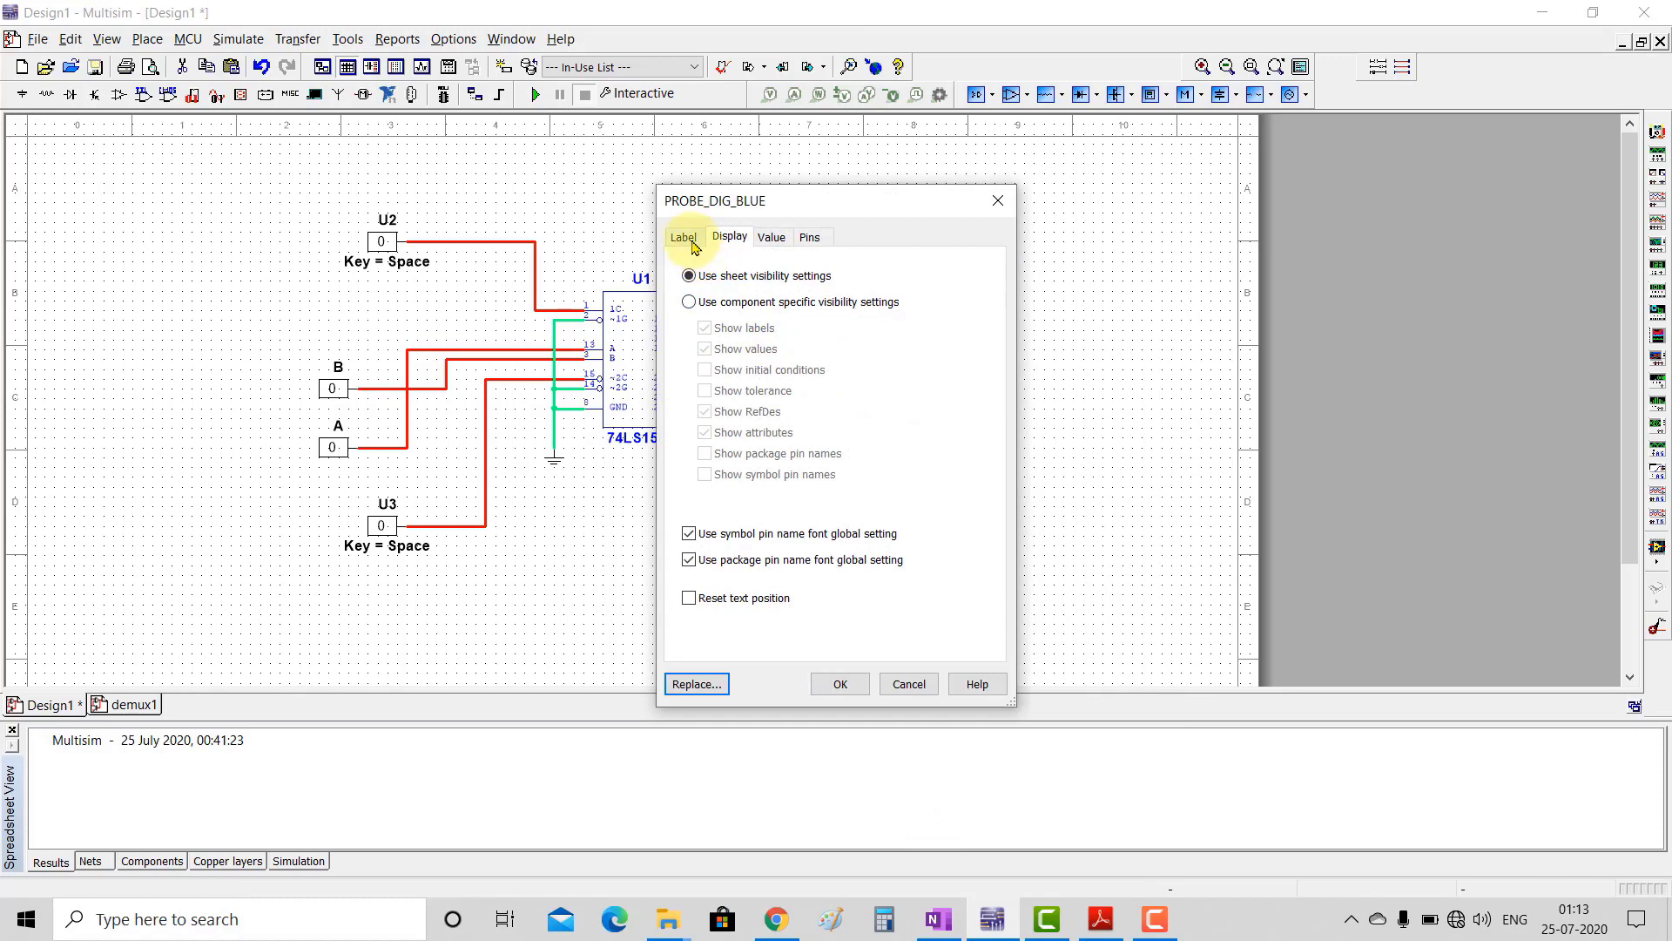
pyautogui.click(689, 301)
pyautogui.click(705, 352)
pyautogui.click(838, 684)
# Step: Move probe X1 down slightly and paste three copies of it in an evenly spaced row to its right
pyautogui.scroll(-1, 941, 437)
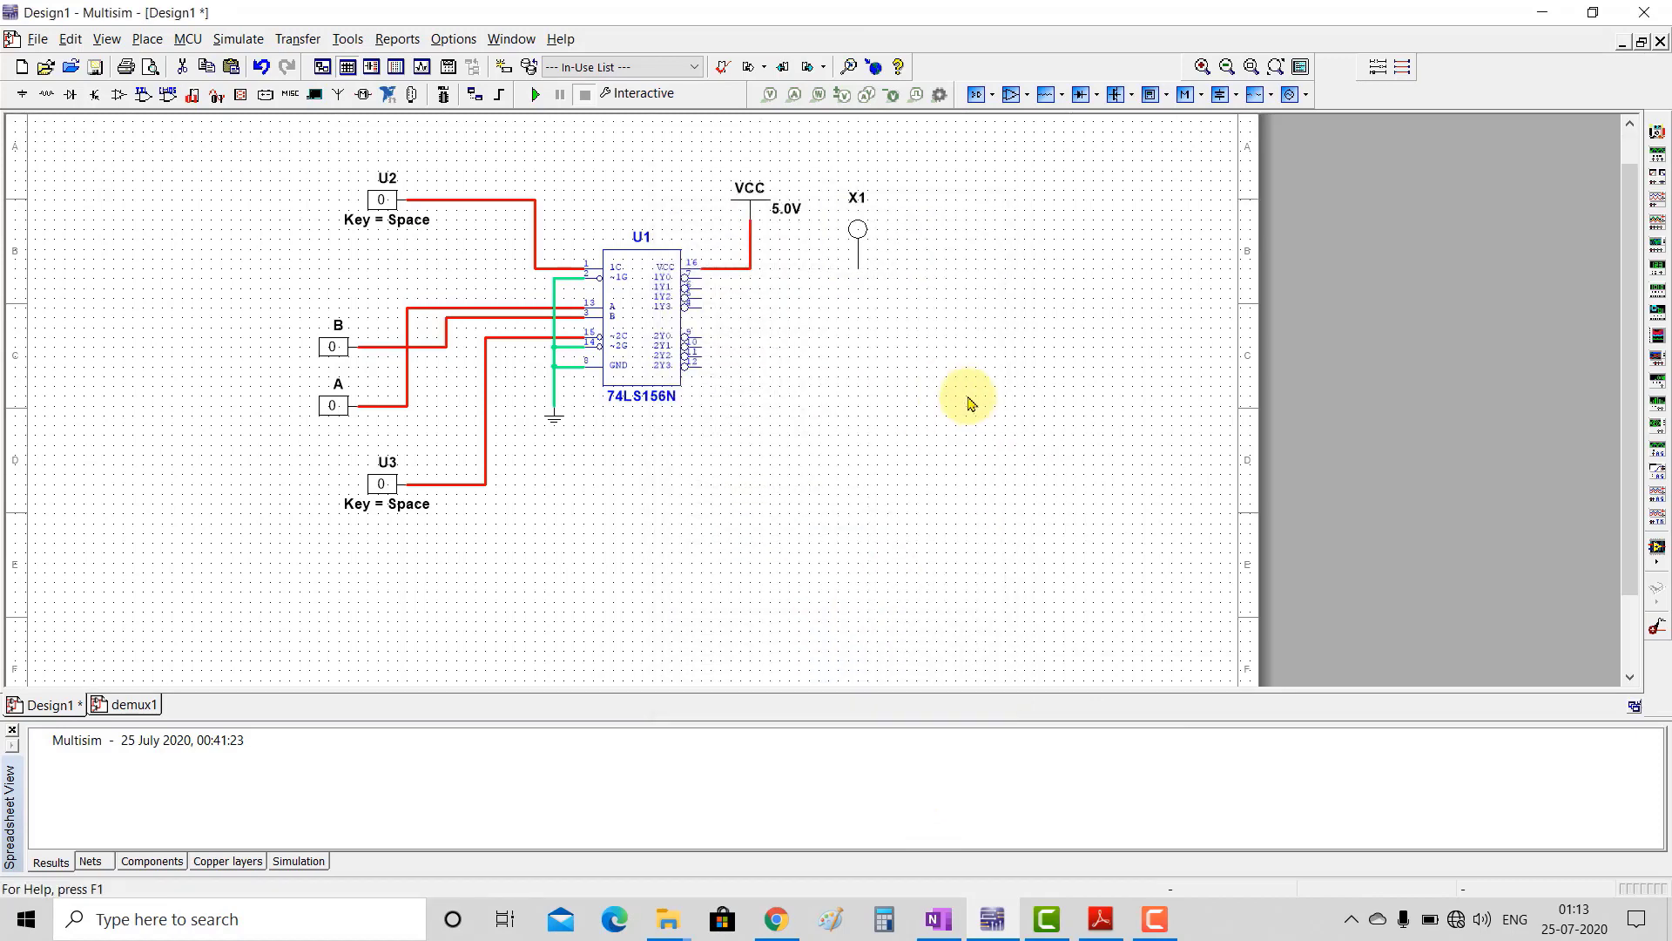
pyautogui.click(862, 270)
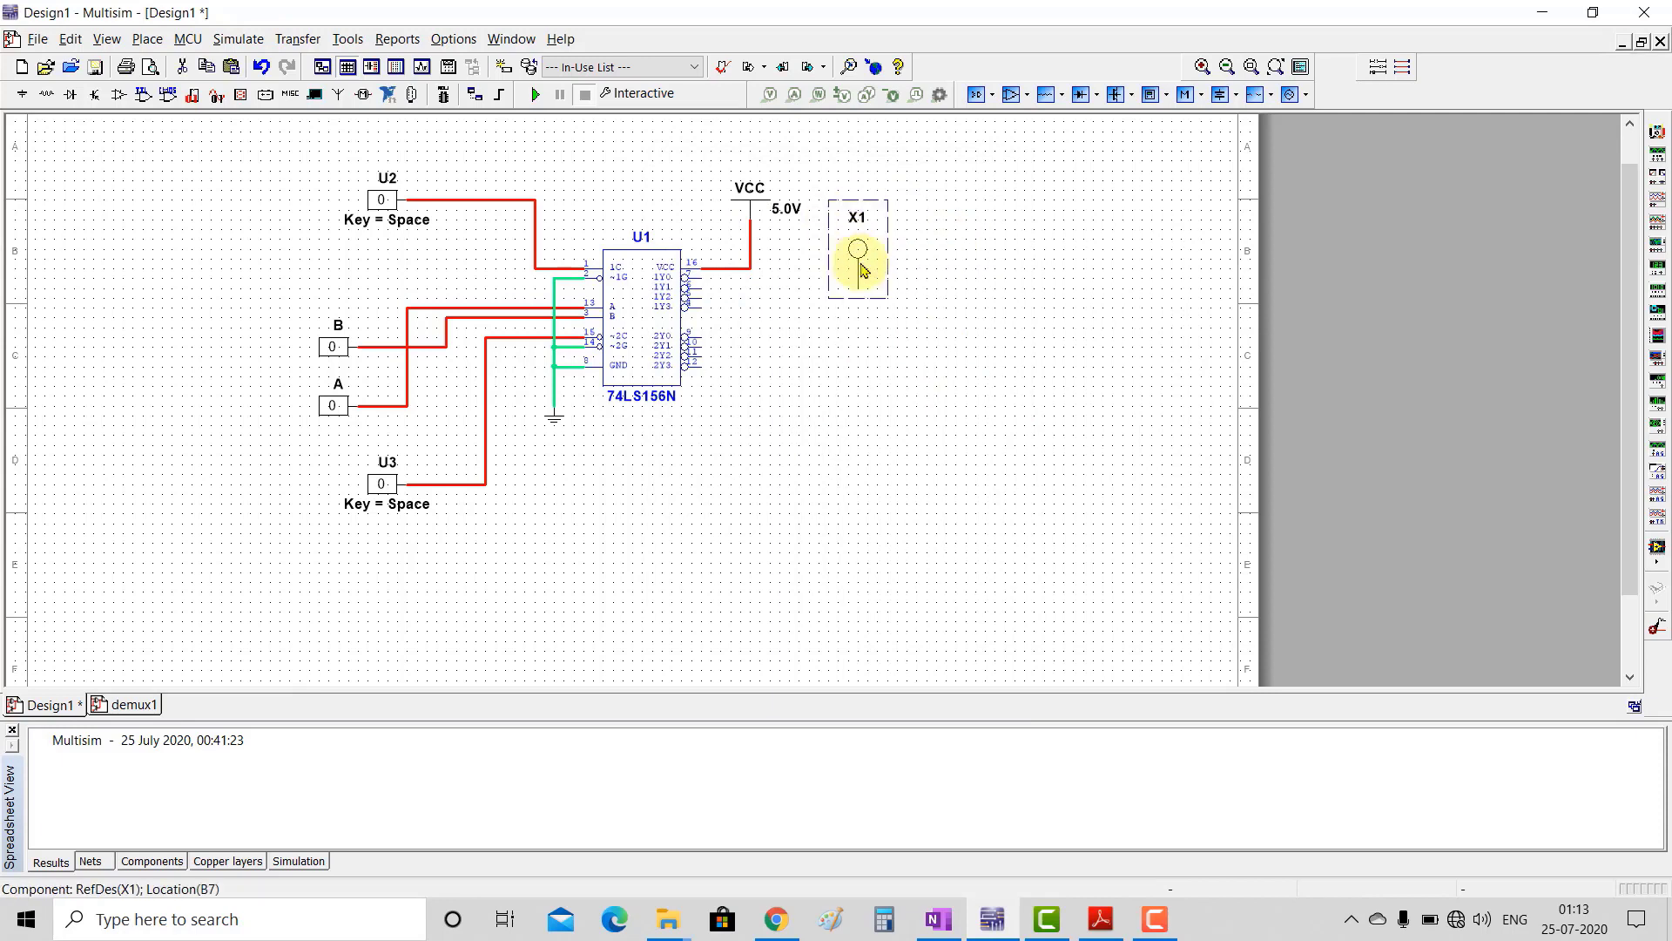
pyautogui.click(937, 257)
pyautogui.hotkey('ctrl', 'v')
pyautogui.click(926, 289)
pyautogui.click(996, 291)
pyautogui.hotkey('ctrl', 'v')
pyautogui.click(1063, 290)
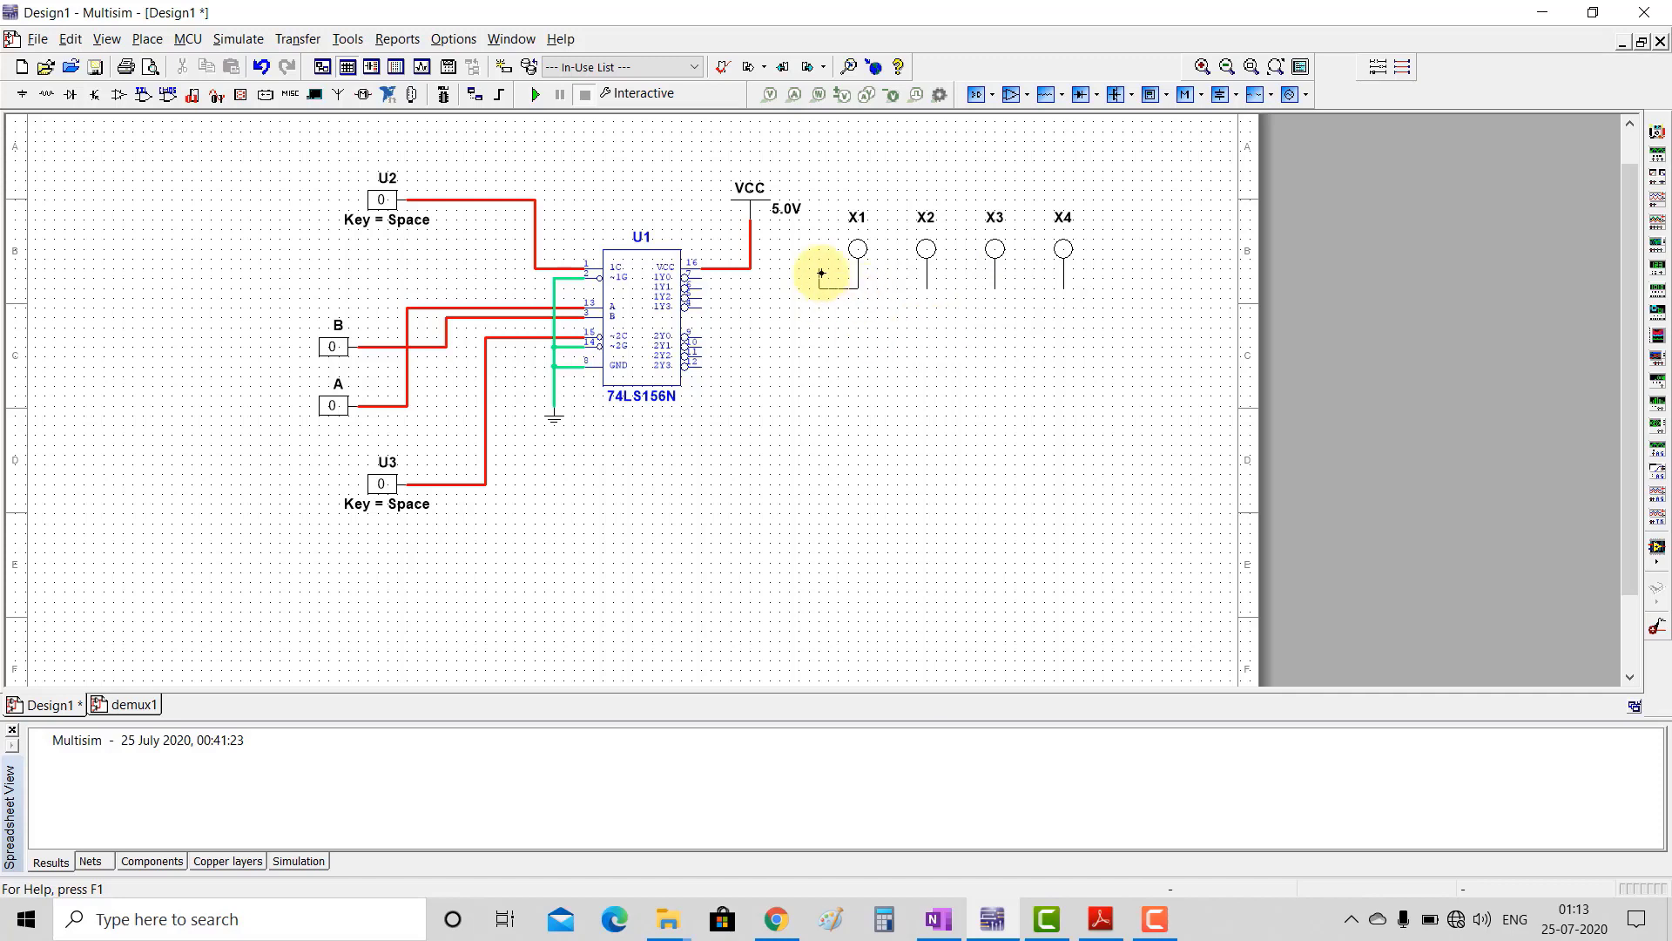
# Step: Wire probes X1, X2, X3 and X4 to the IC's 1Y0, 1Y1, 1Y2 and 1Y3 outputs respectively
pyautogui.click(709, 278)
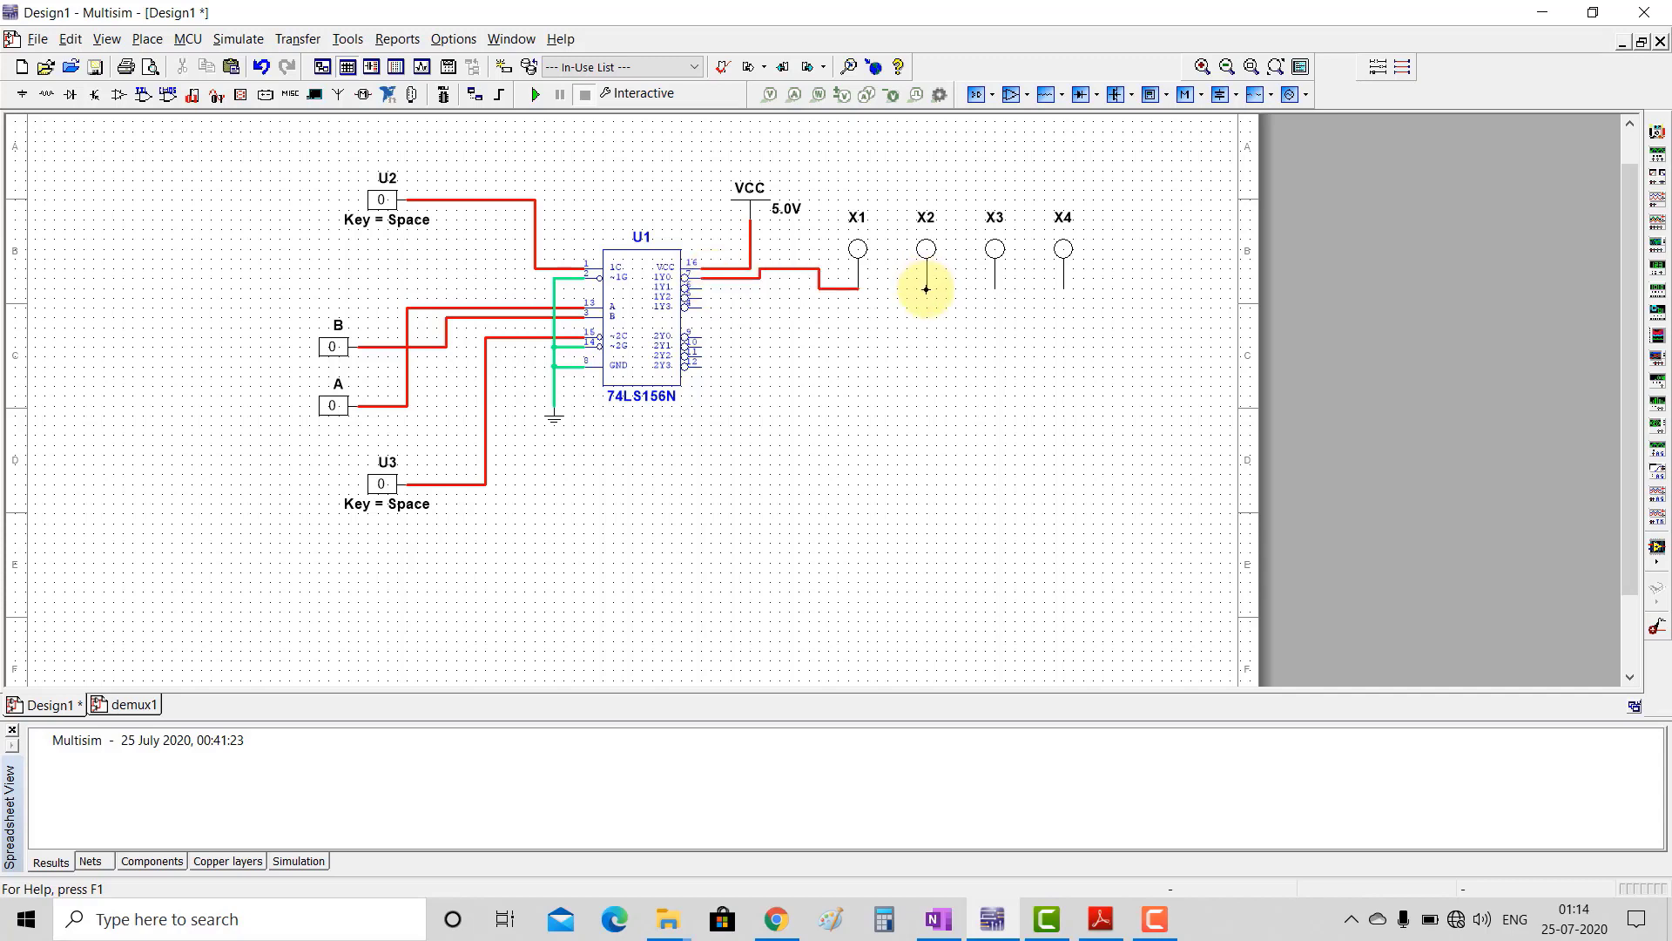
pyautogui.click(927, 299)
pyautogui.click(695, 288)
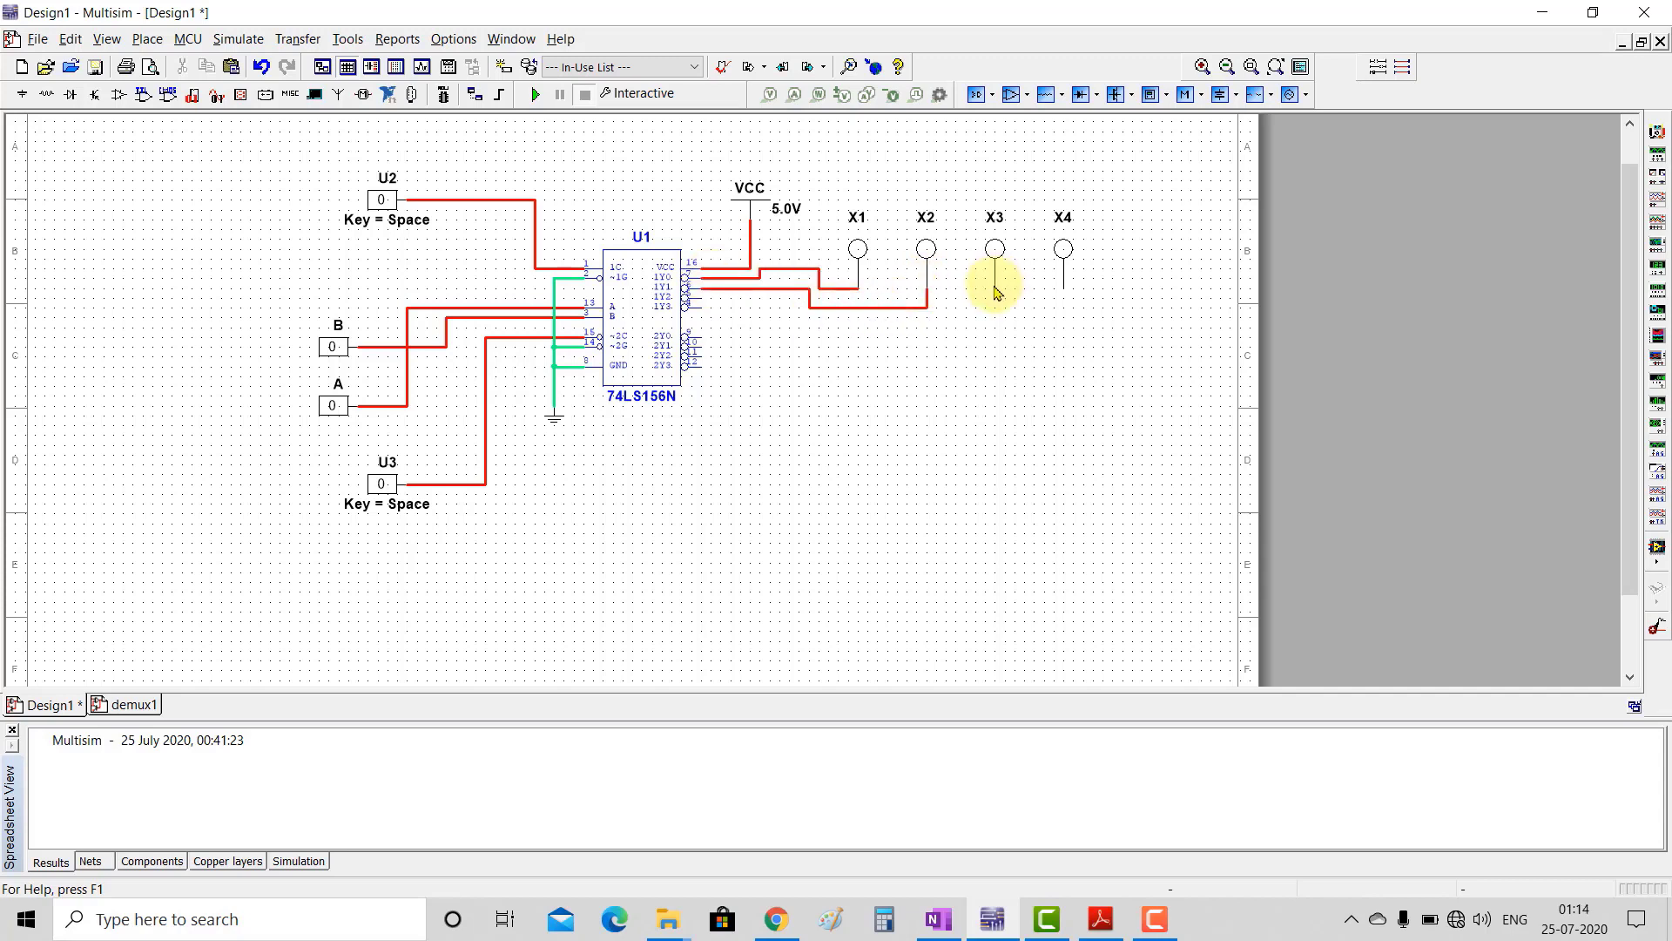
pyautogui.click(993, 289)
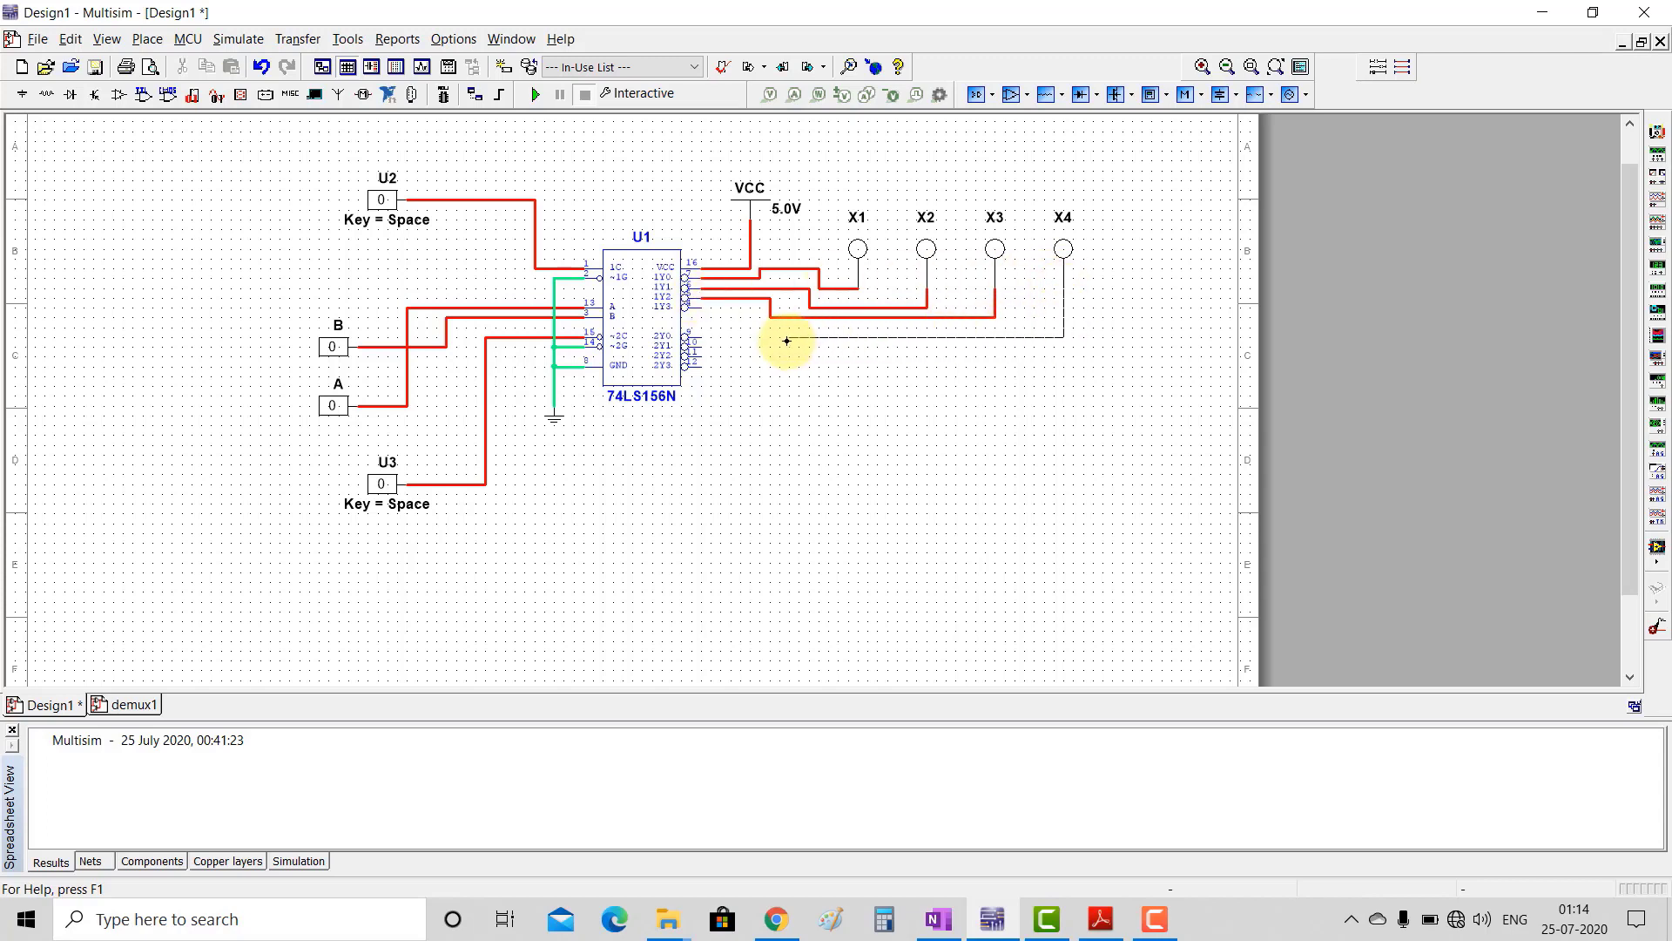
pyautogui.click(699, 307)
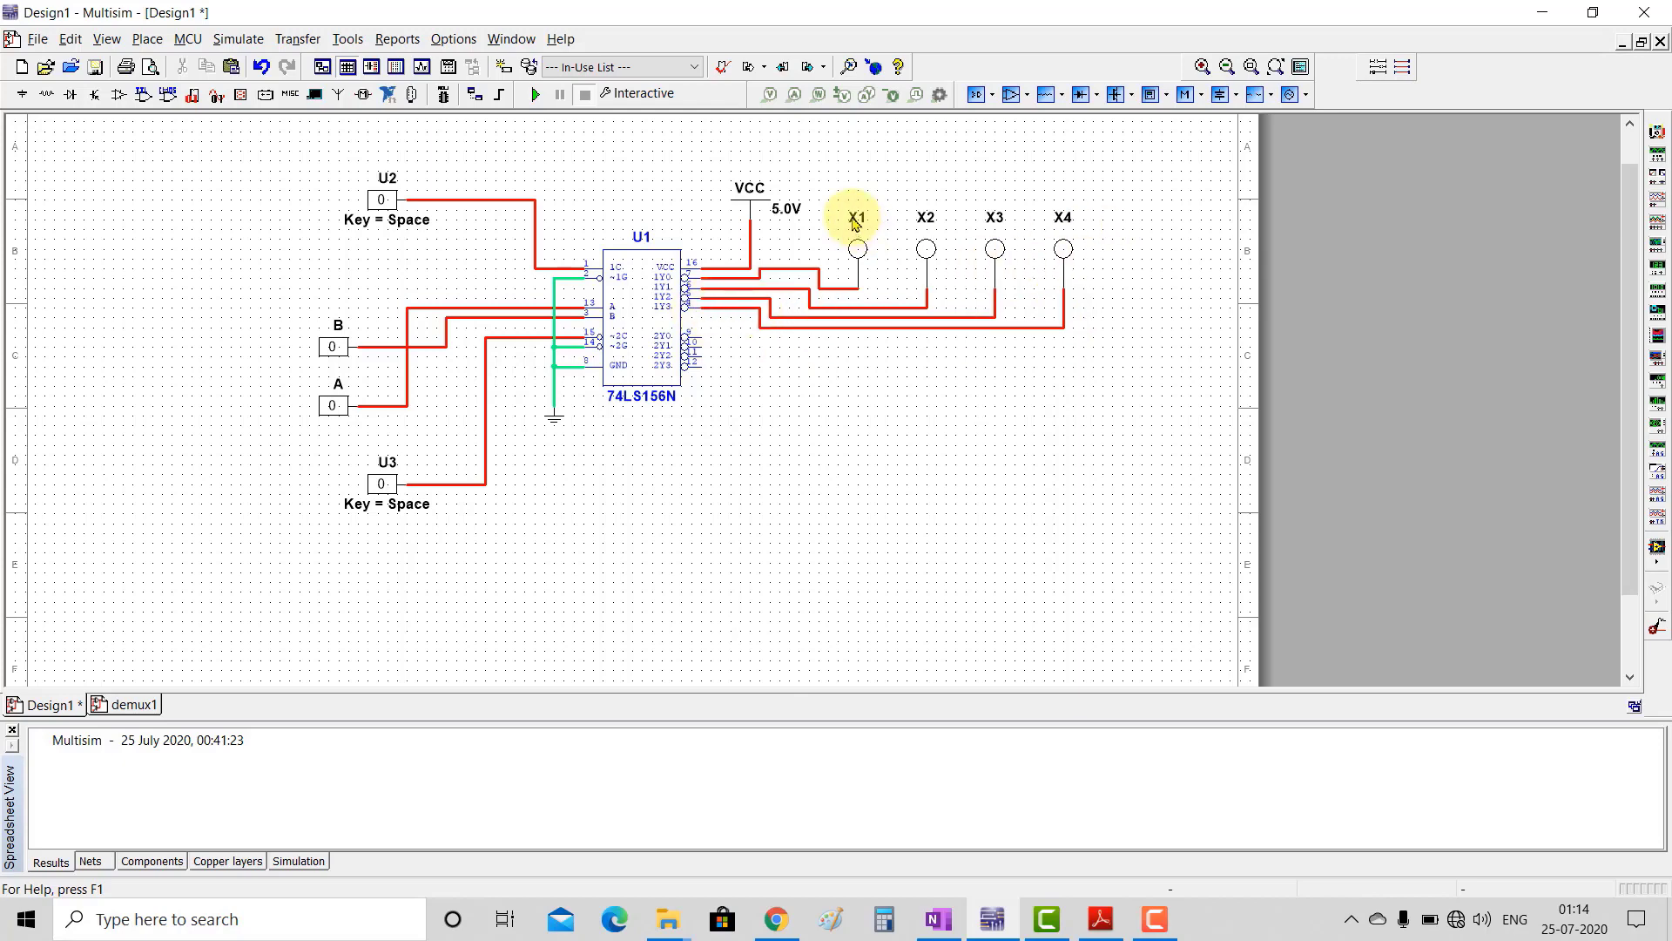
# Step: Rename the first two blue probes, X1 and X2, as 1Y0 and 1Y1
pyautogui.write('0')
pyautogui.click(841, 684)
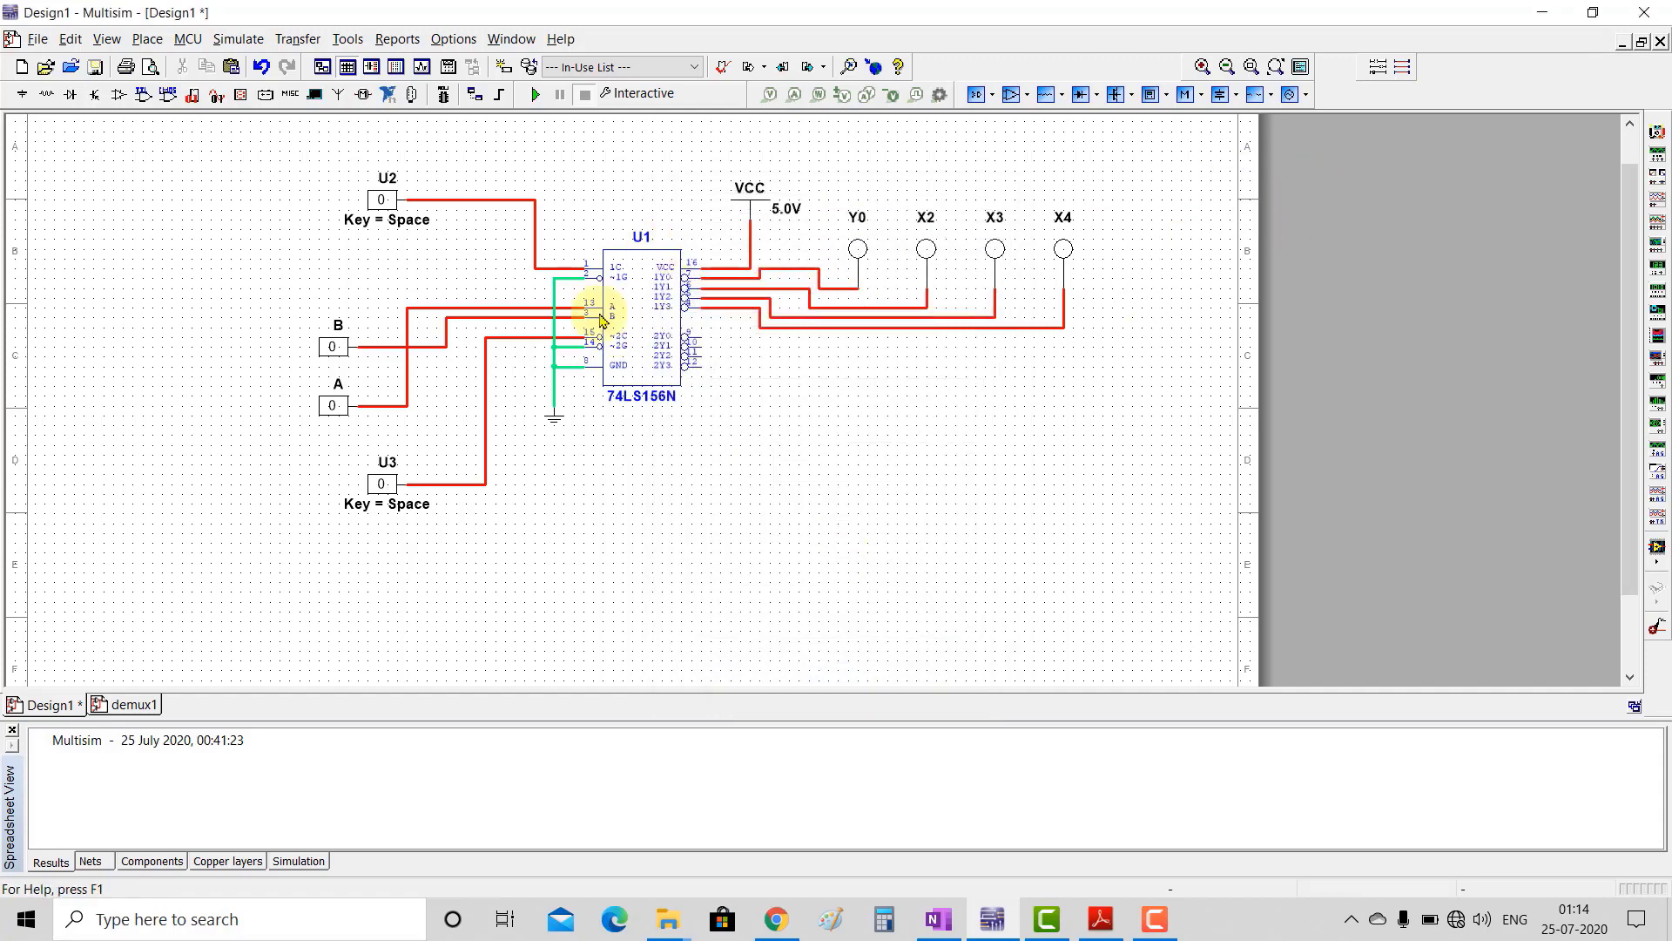
pyautogui.doubleClick(930, 228)
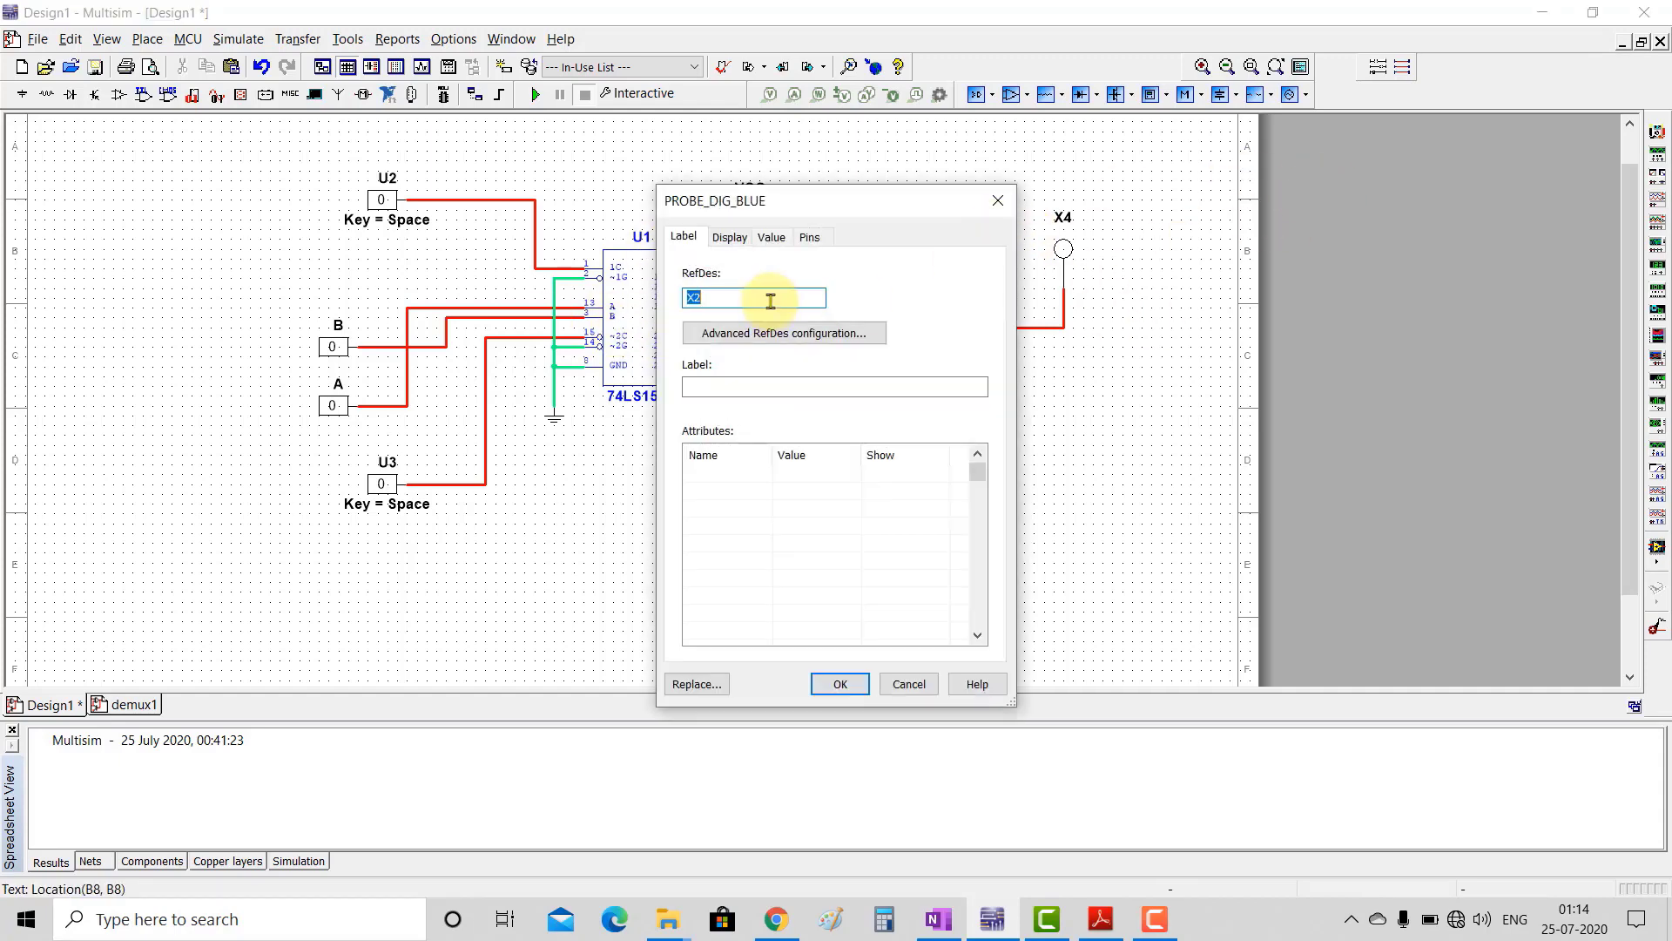
pyautogui.write('1Y1')
pyautogui.click(842, 684)
pyautogui.doubleClick(861, 229)
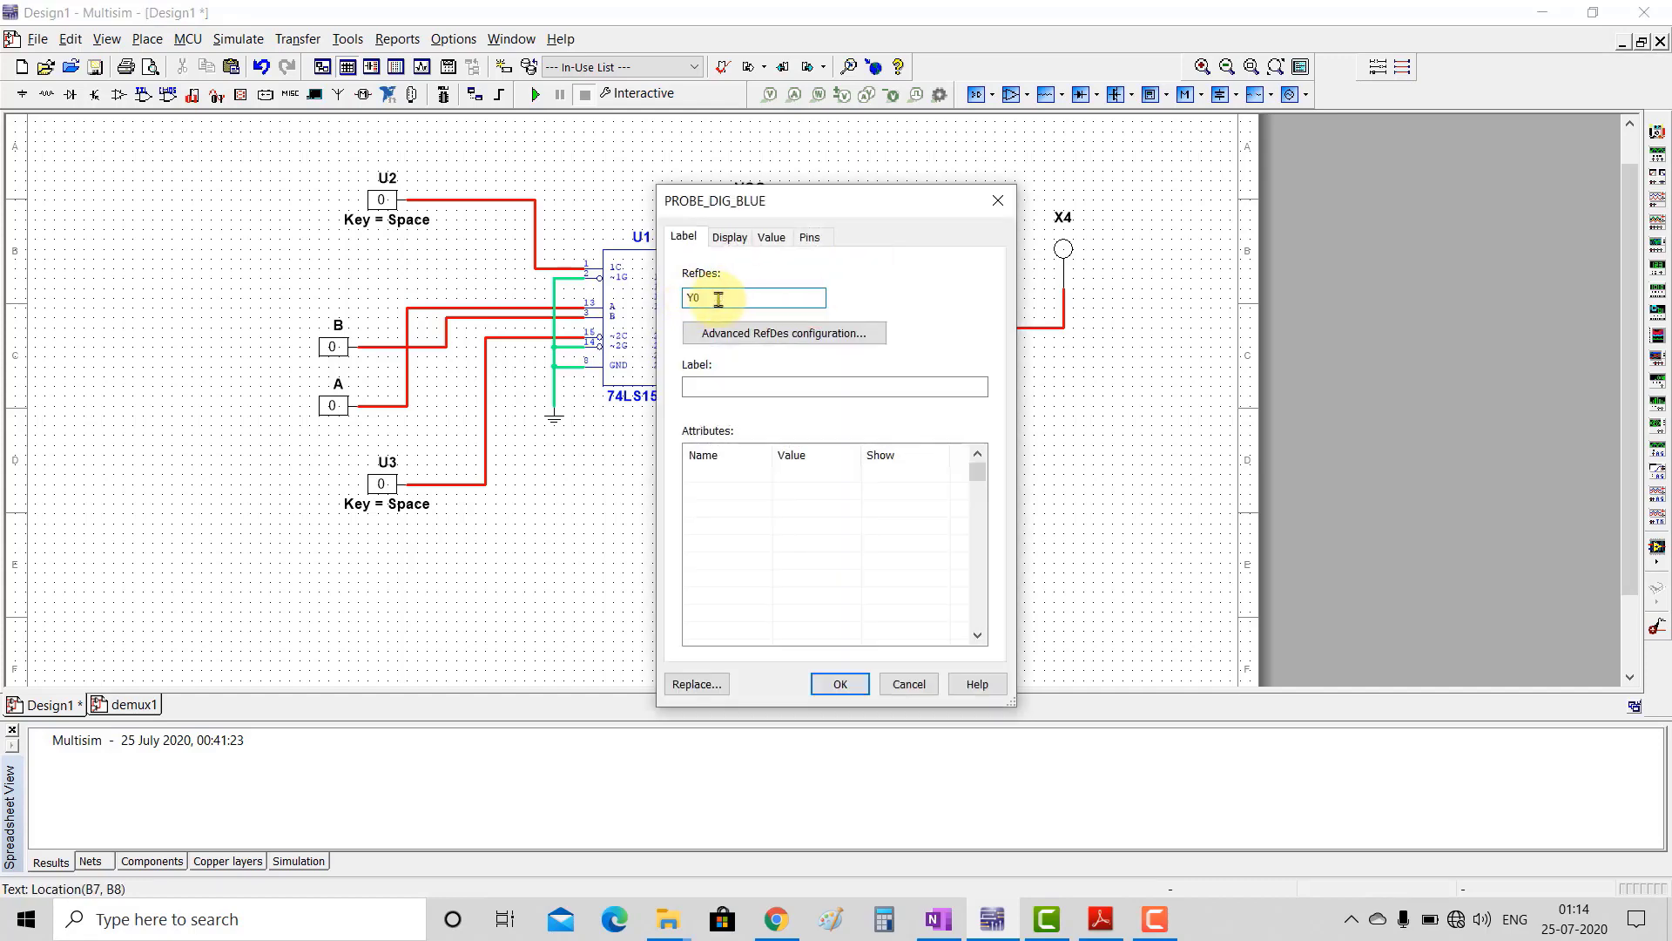
pyautogui.write('1')
pyautogui.click(841, 684)
# Step: Rename the remaining blue probes, X3 and X4, as 1Y2 and 1Y3
pyautogui.doubleClick(989, 232)
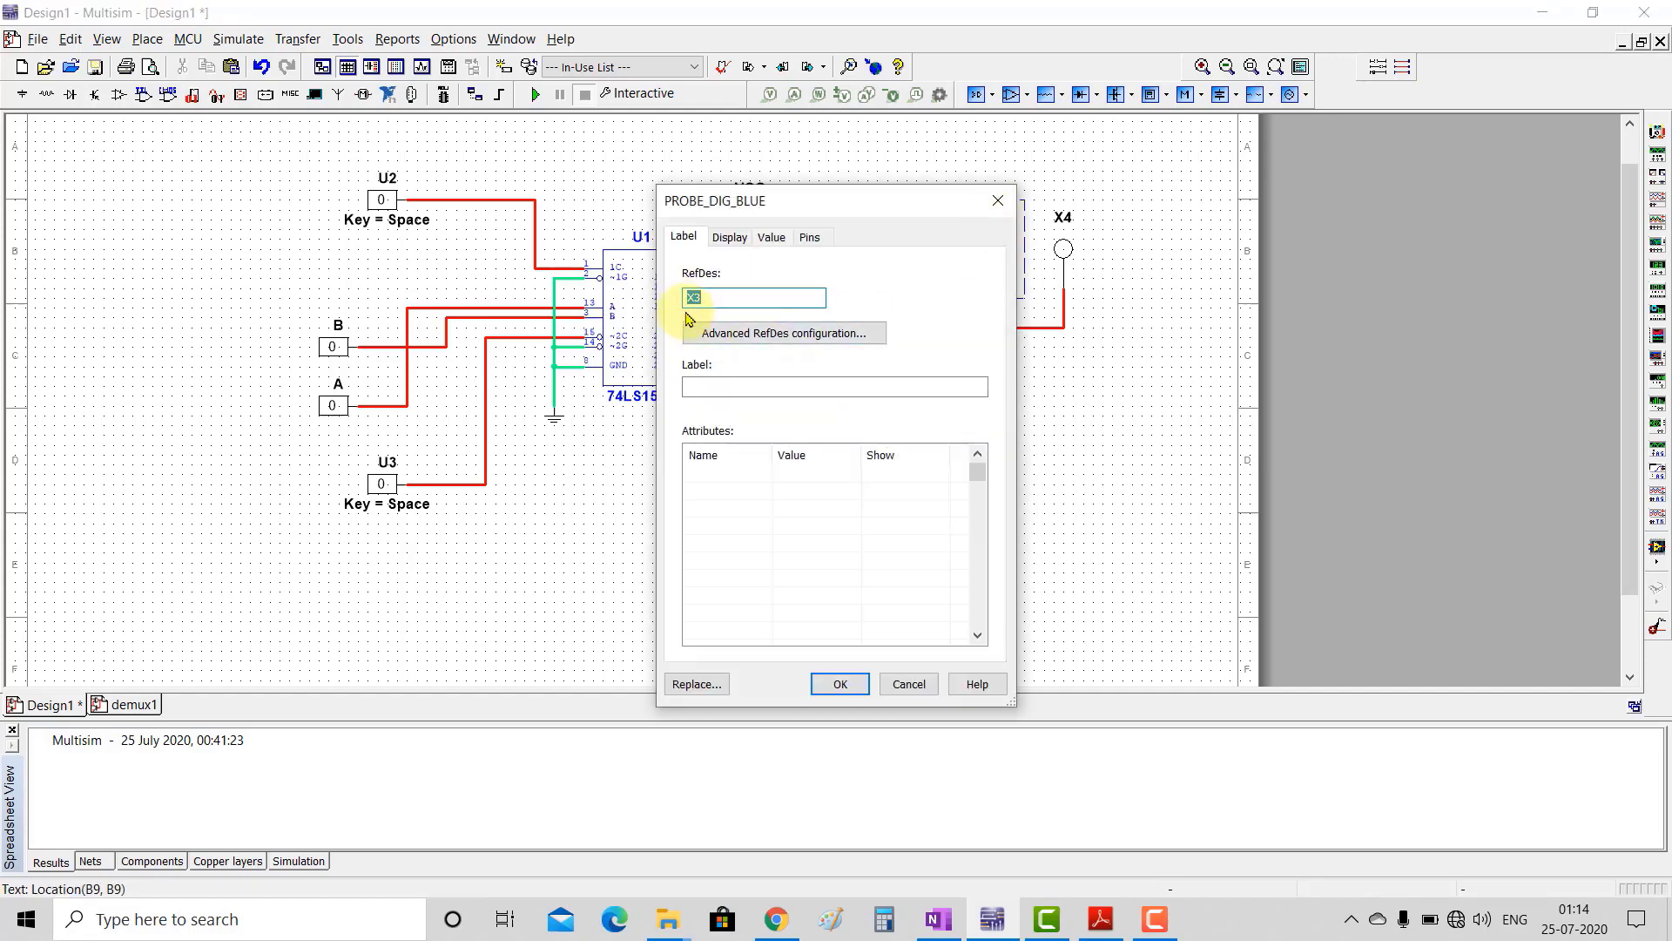
pyautogui.write('1Y2')
pyautogui.click(840, 684)
pyautogui.doubleClick(1063, 253)
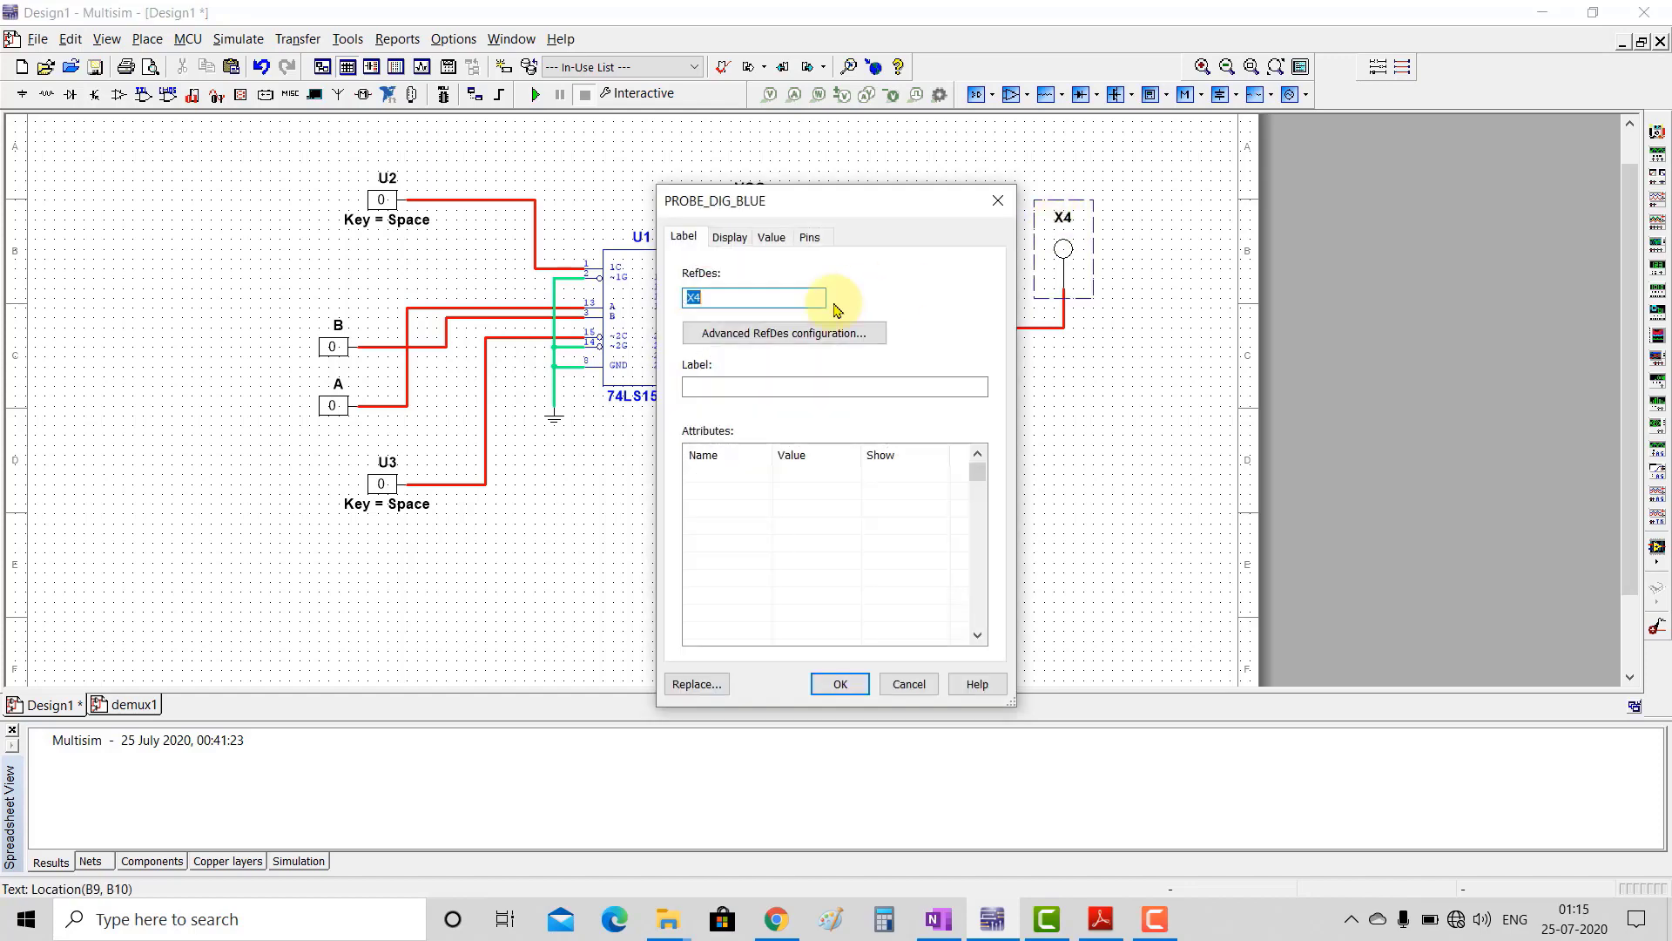
pyautogui.click(840, 684)
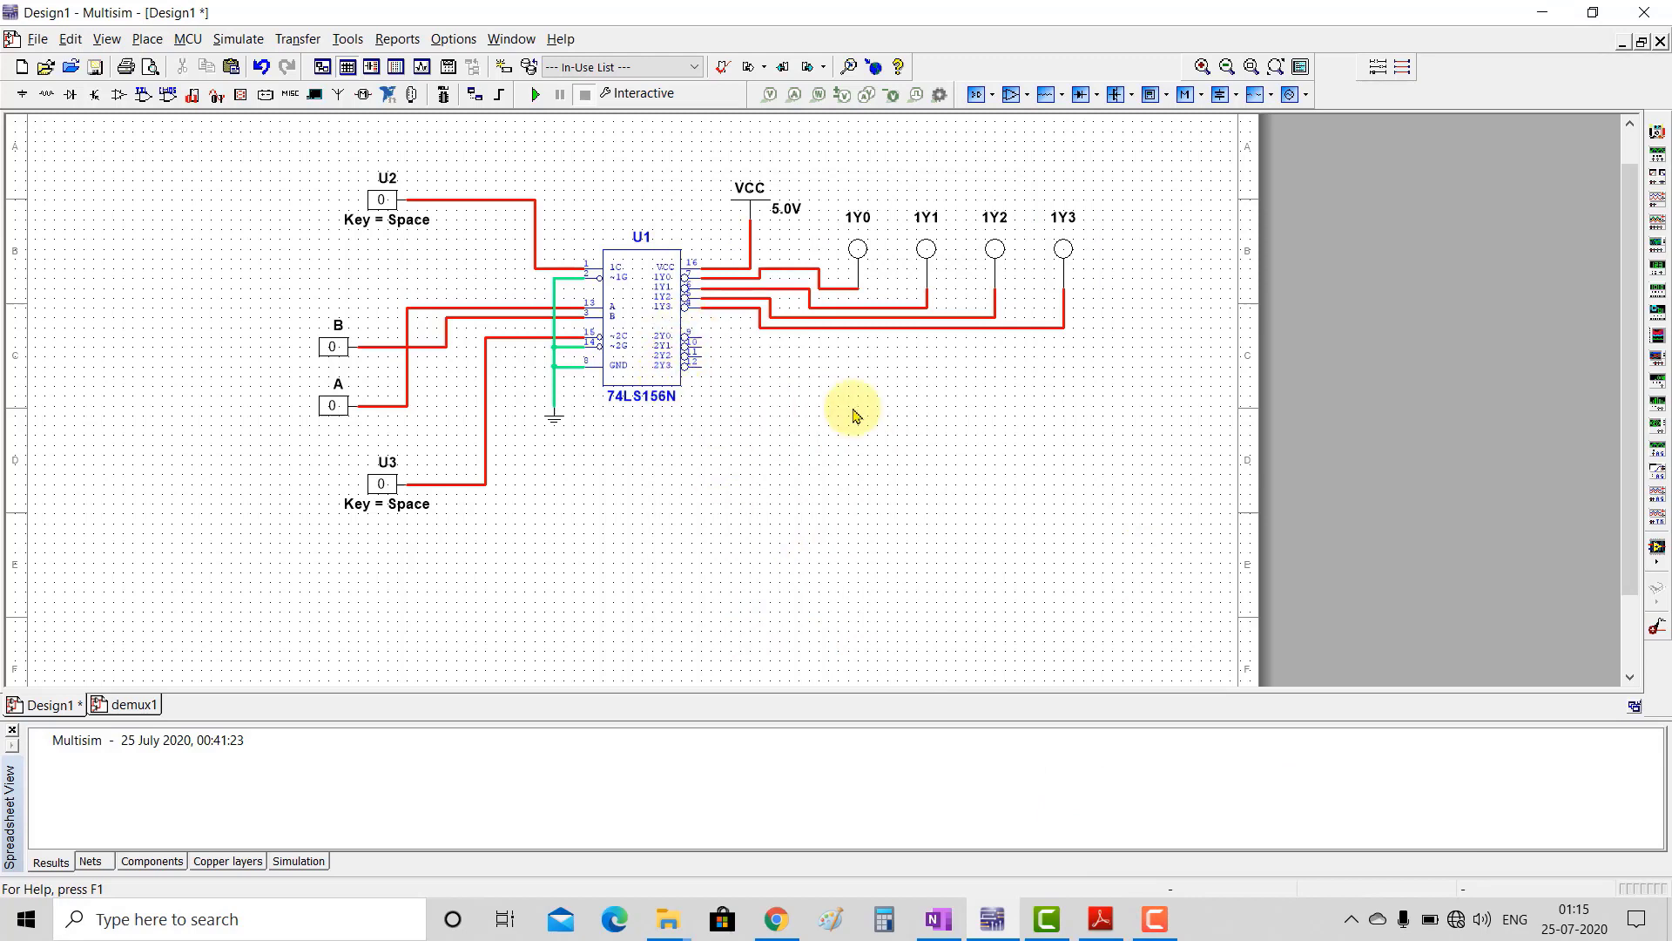
# Step: Place a PROBE_DIG_GREEN indicator from the PROBE family below the blue probes, to the right of the IC
pyautogui.hotkey('ctrl', 'w')
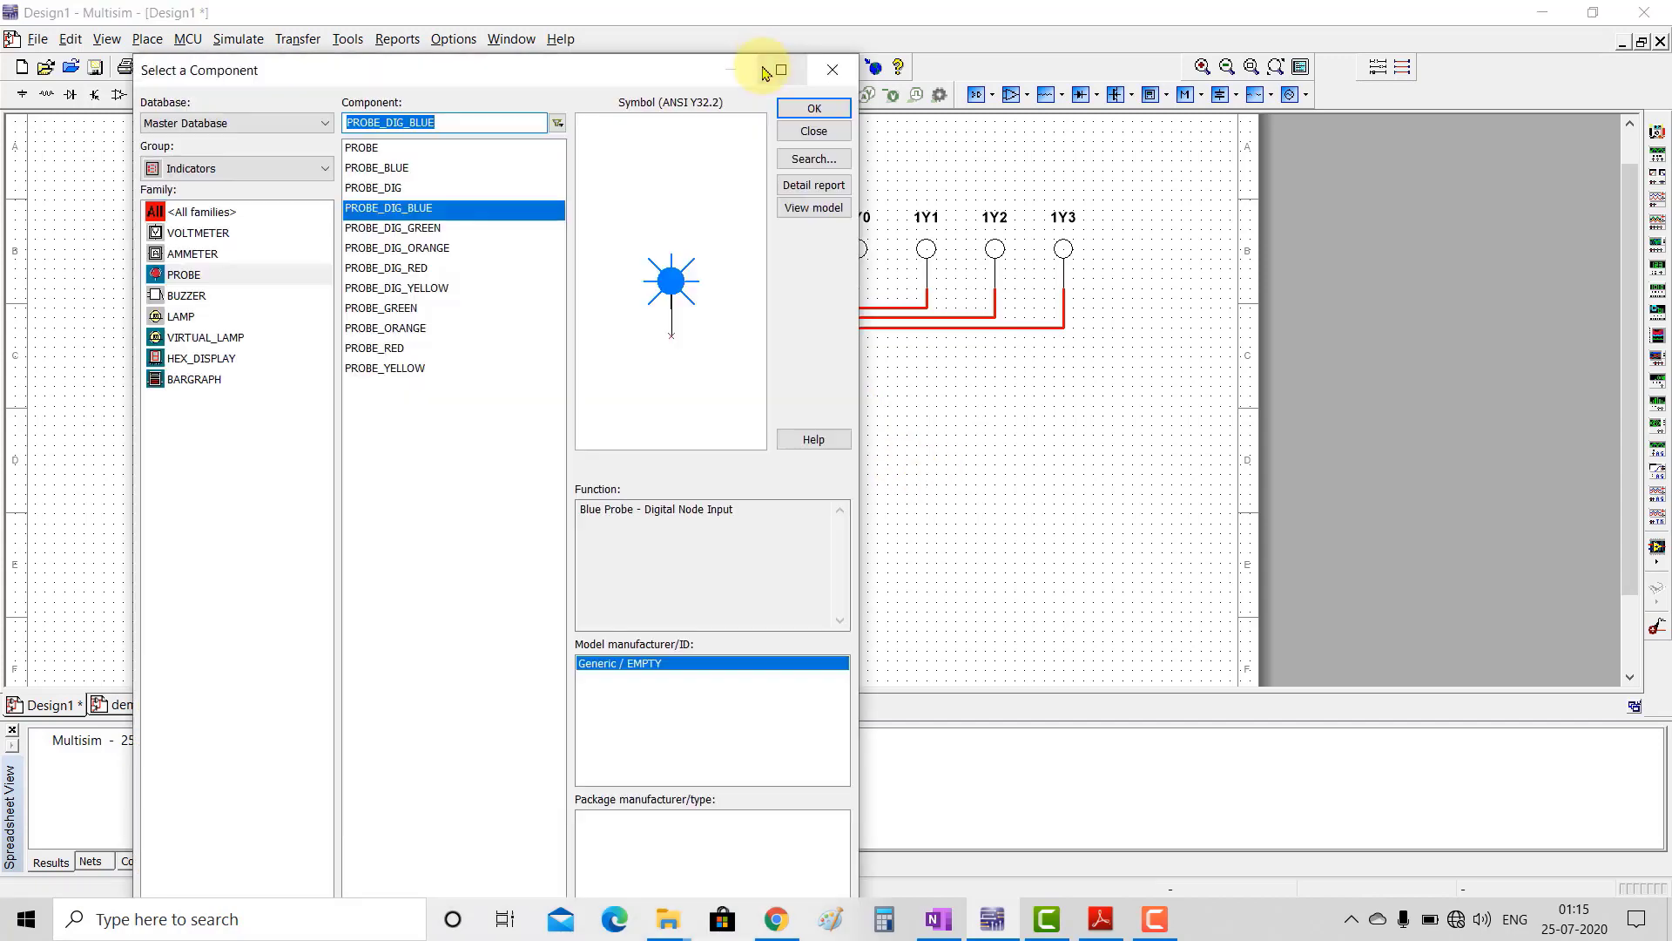
pyautogui.click(830, 71)
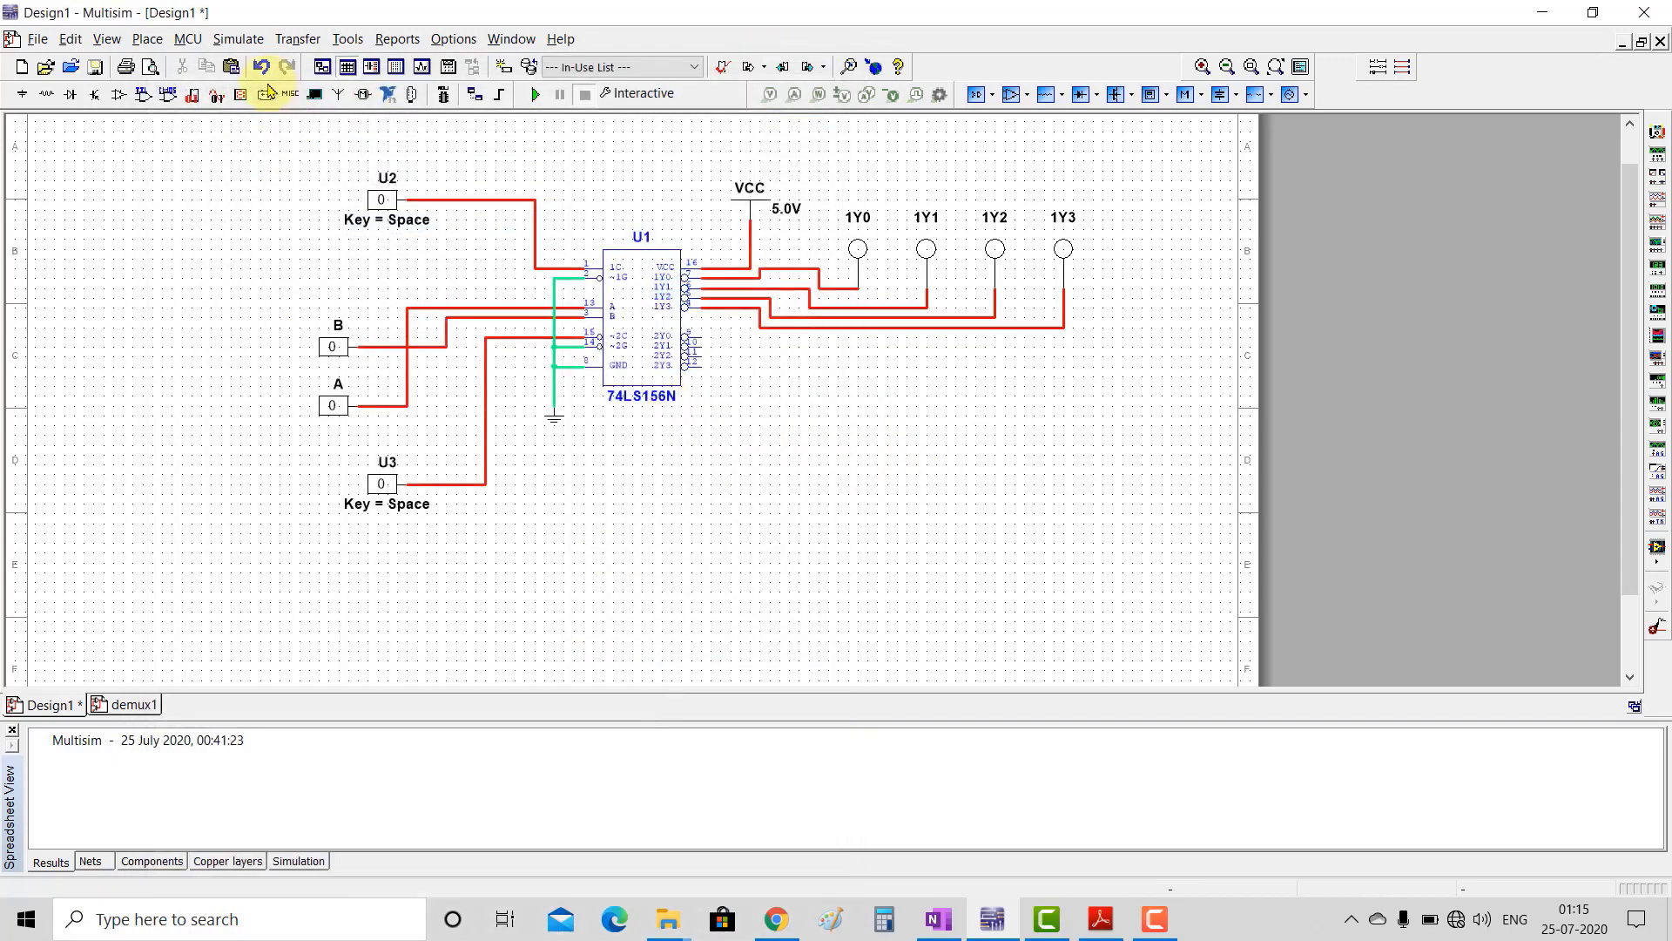
pyautogui.hotkey('ctrl', 'w')
pyautogui.click(550, 227)
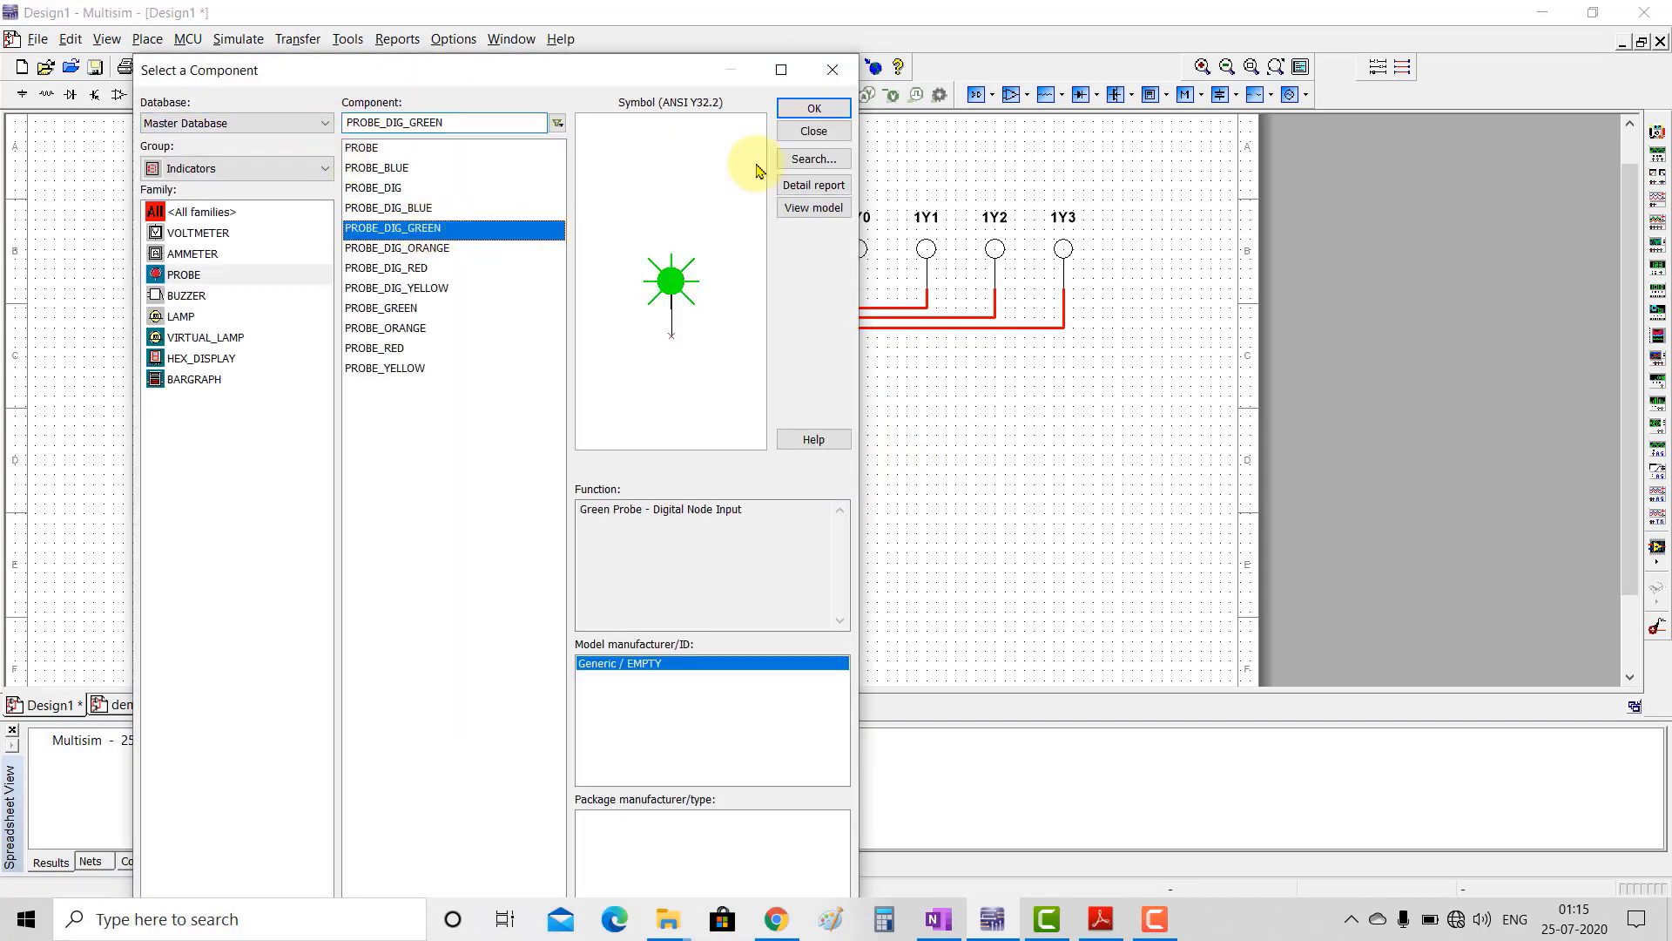
pyautogui.click(833, 70)
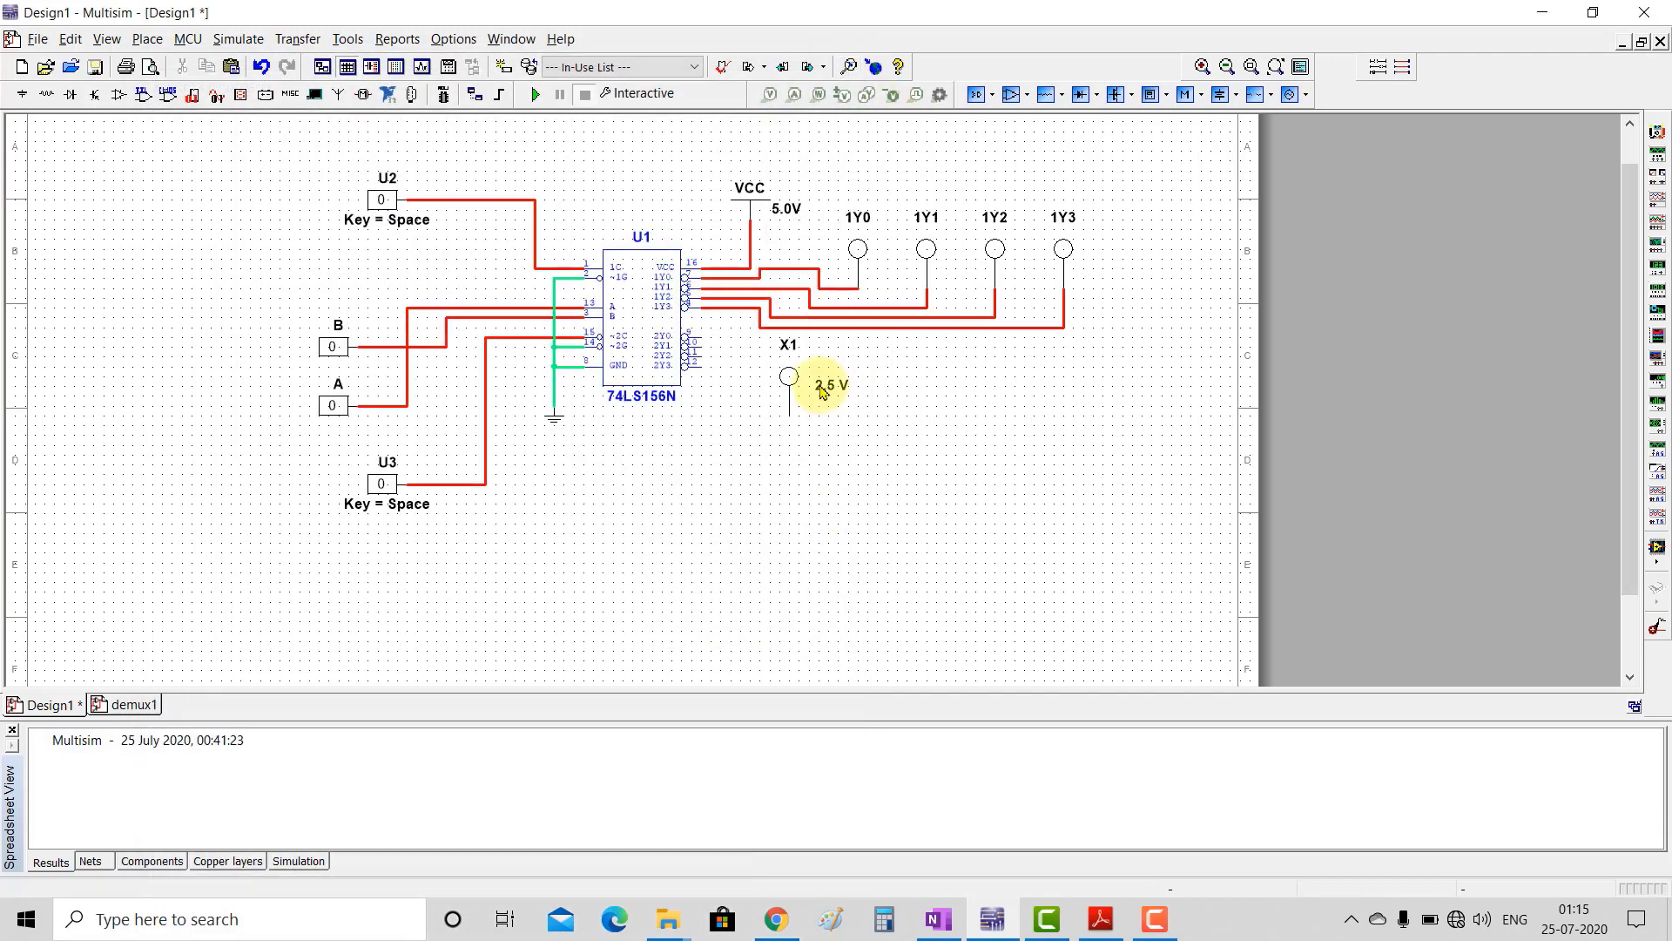
# Step: Hide the value text of the green probe X1 using component specific visibility settings
pyautogui.doubleClick(789, 376)
pyautogui.click(682, 302)
pyautogui.click(702, 348)
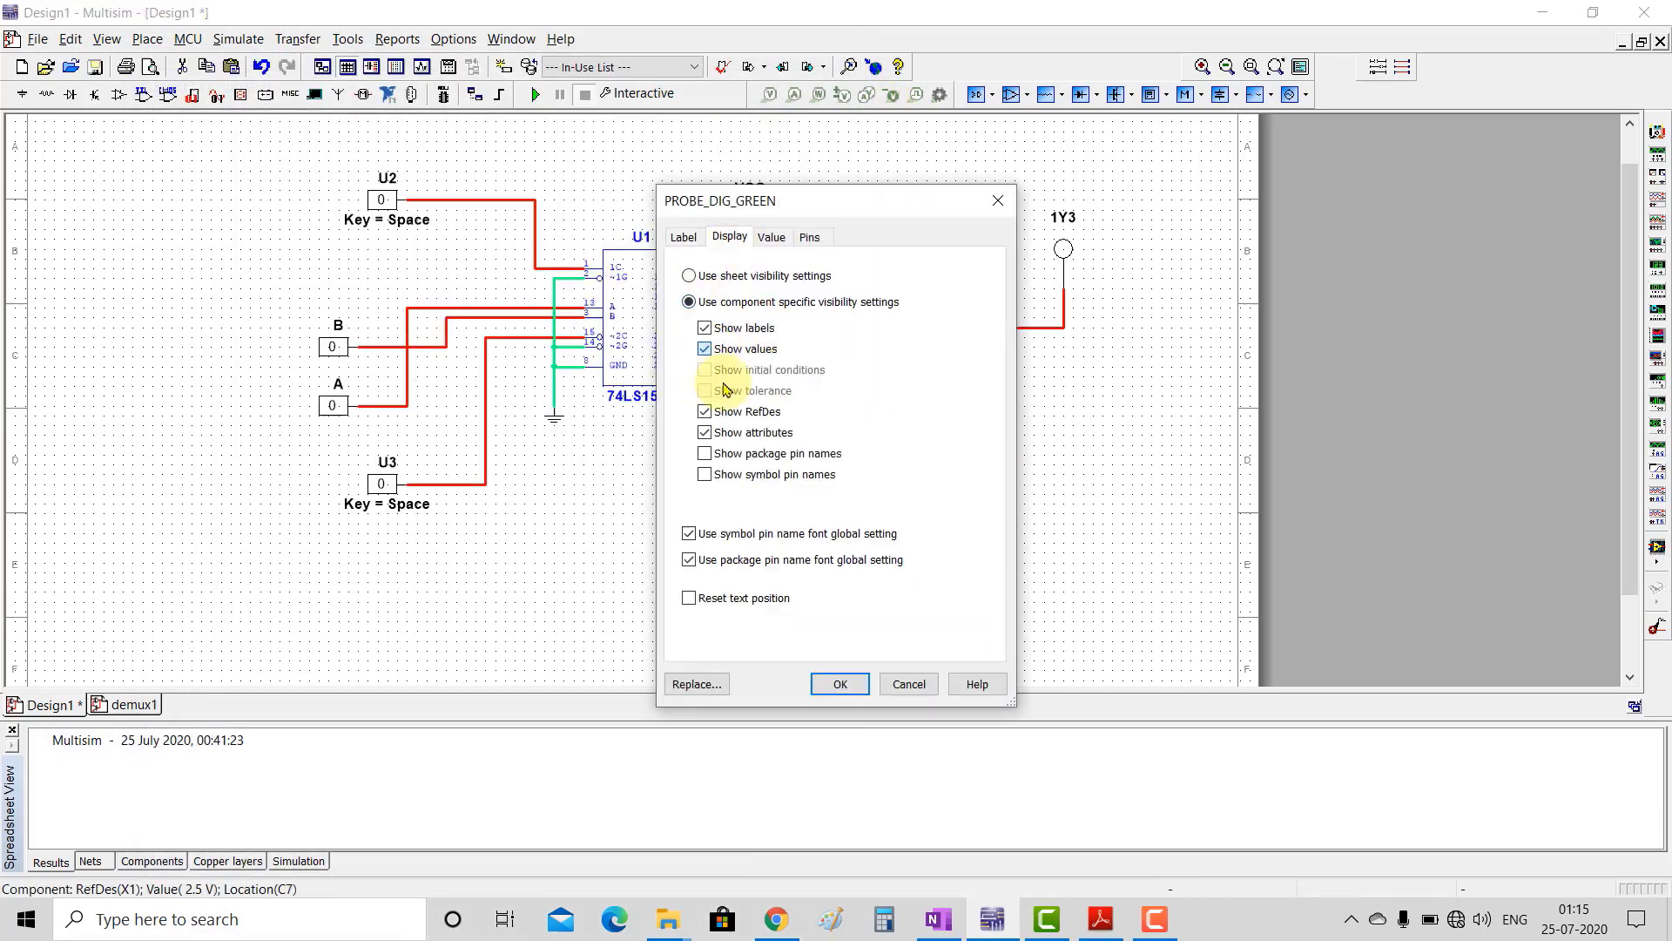
pyautogui.click(844, 683)
# Step: Flip the green probe X1 so its pin points upward and move it down slightly
pyautogui.rightClick(790, 377)
pyautogui.click(897, 145)
pyautogui.moveTo(793, 398); pyautogui.dragTo(786, 427)
pyautogui.click(802, 473)
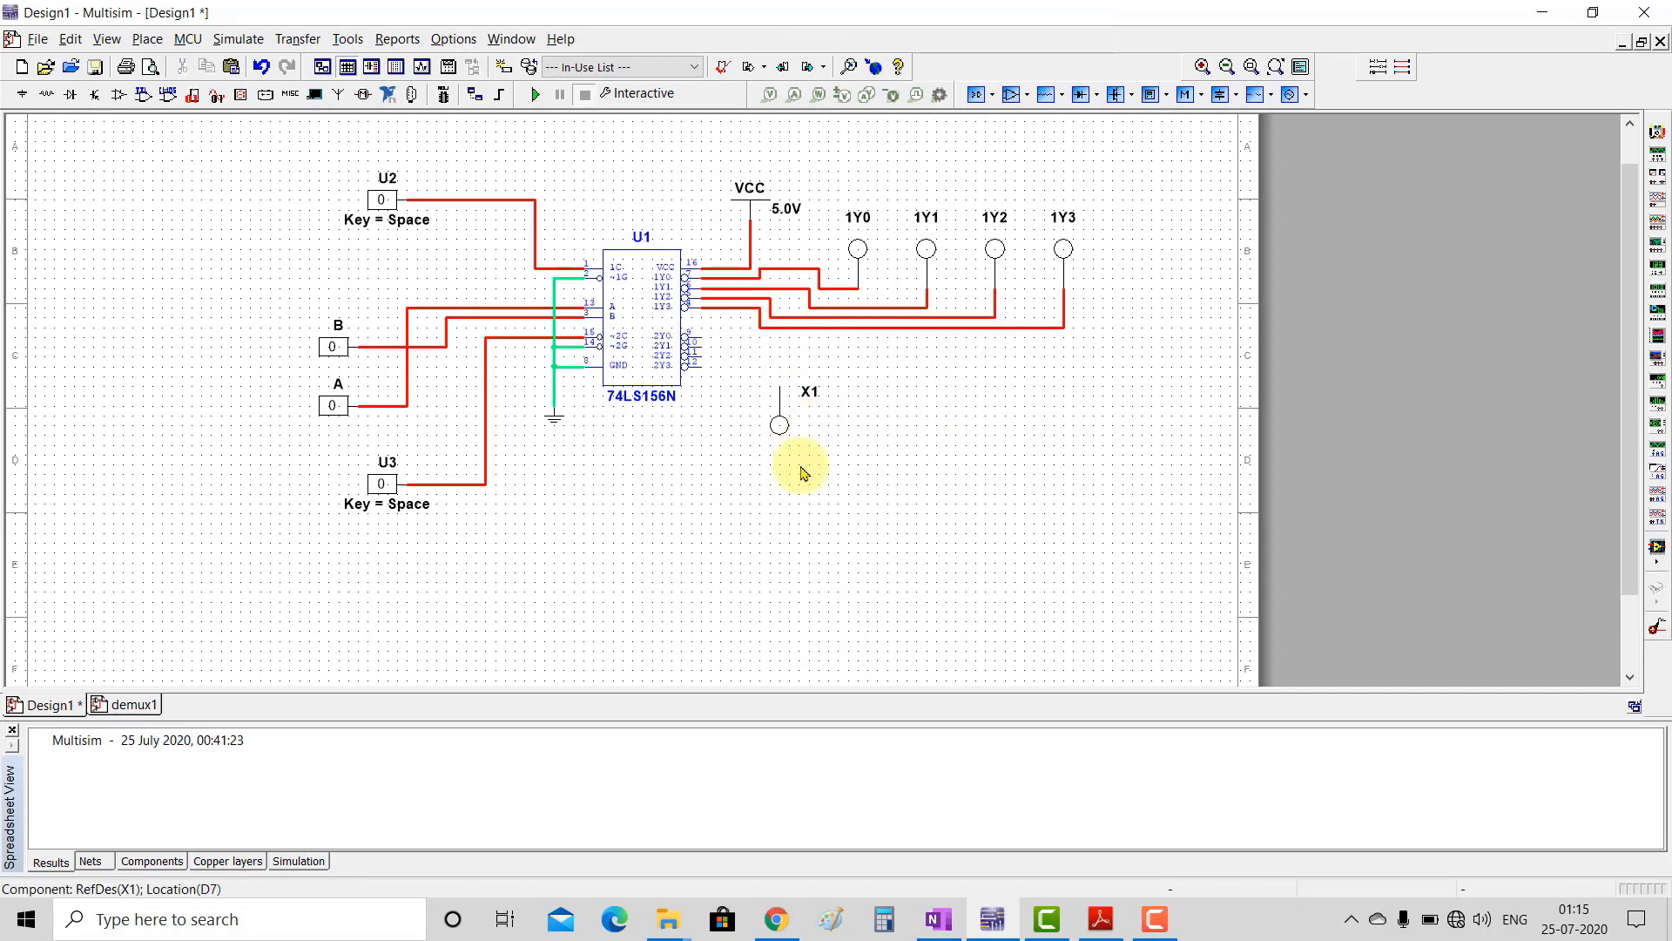
# Step: Paste three copies of the flipped green probe in a row to its right
pyautogui.hotkey('ctrl', 'v')
pyautogui.click(869, 391)
pyautogui.hotkey('ctrl', 'v')
pyautogui.click(957, 392)
pyautogui.hotkey('ctrl', 'v')
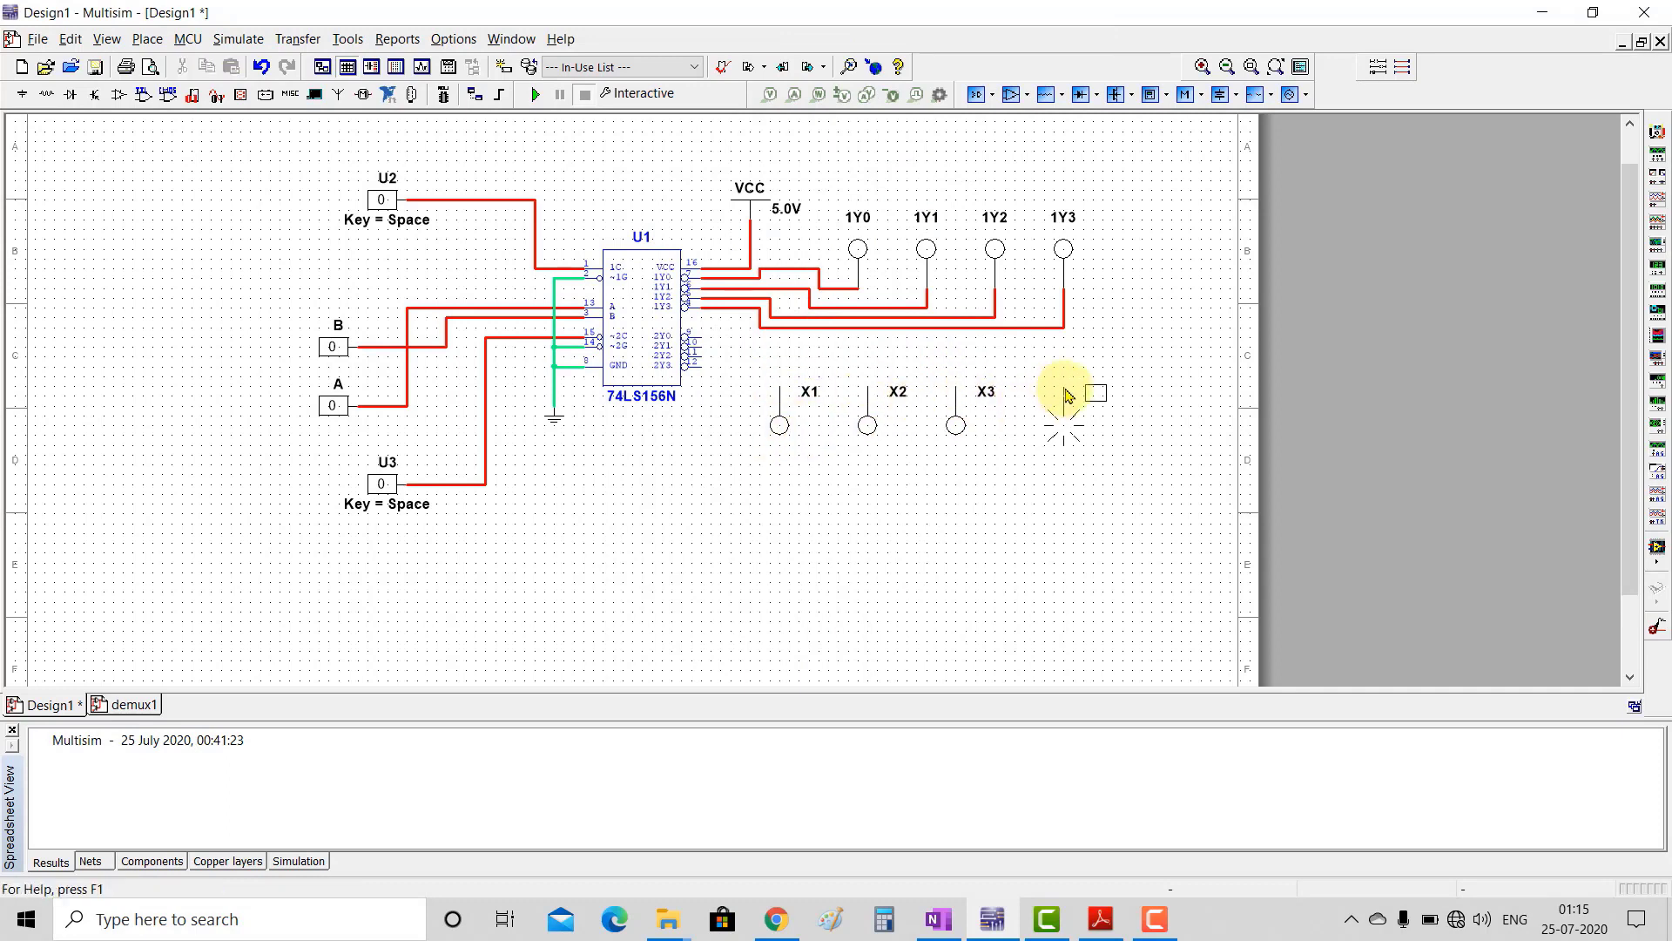
pyautogui.click(1066, 396)
# Step: Shift the green probes horizontally so each one lines up beneath a blue probe
pyautogui.press('Left')
pyautogui.click(863, 431)
pyautogui.press('Right')
pyautogui.click(781, 436)
pyautogui.press('Right')
pyautogui.press('Right')
pyautogui.press('Right')
pyautogui.click(781, 435)
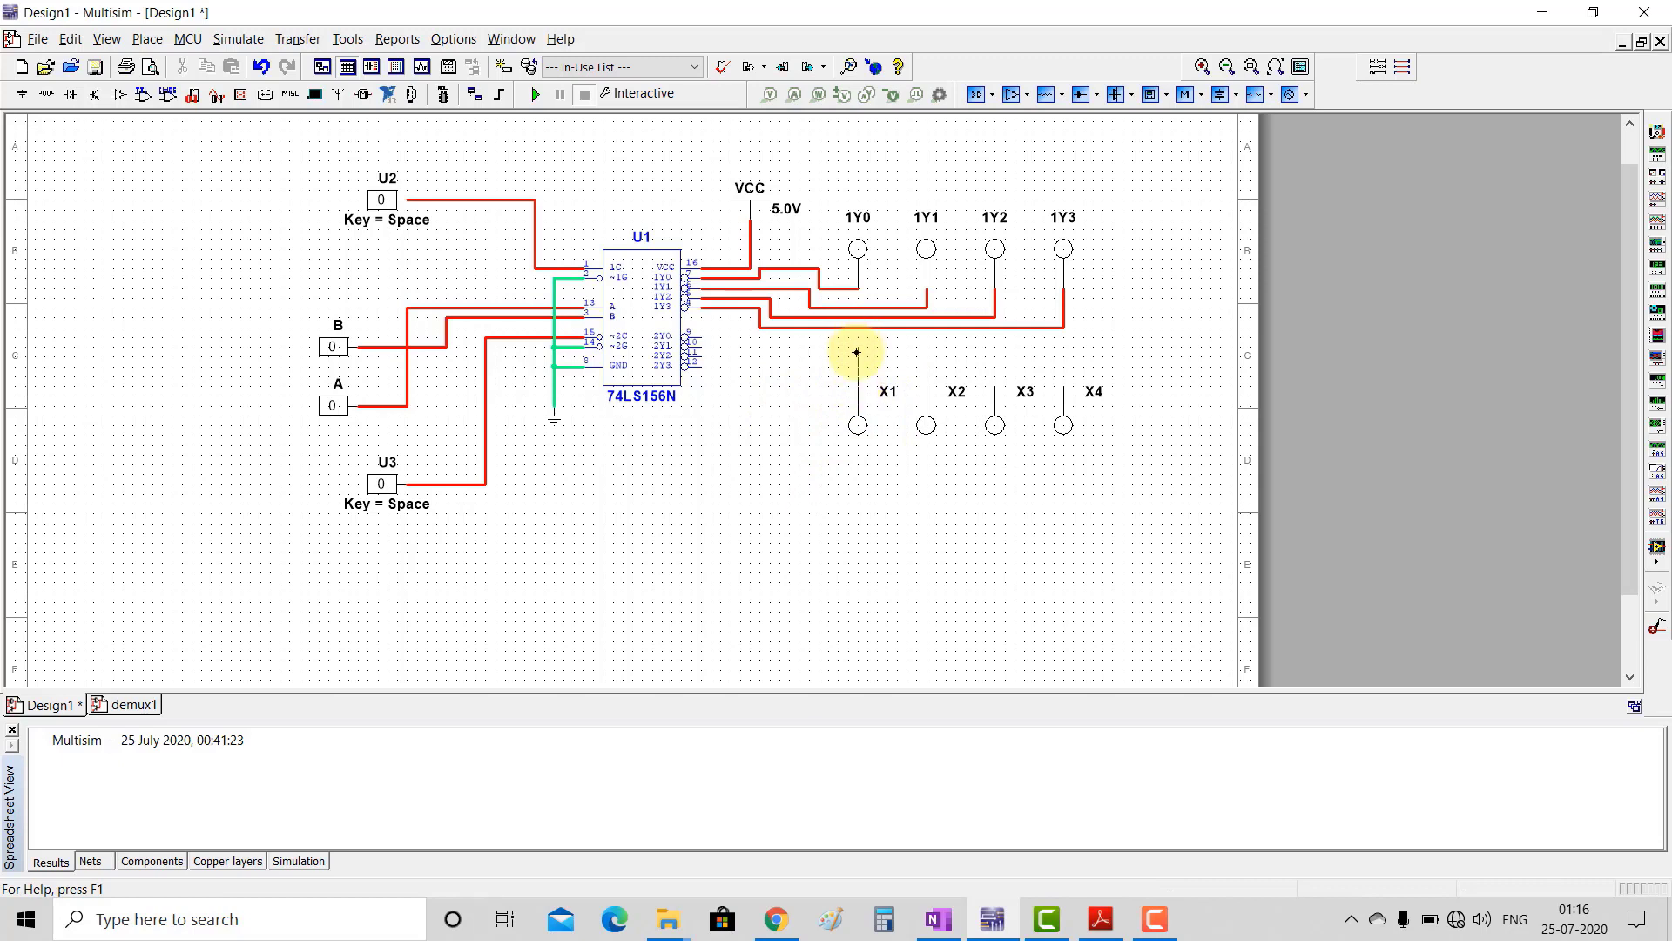
# Step: Wire green probes X1, X2, X3 and X4 to the IC's 2Y0, 2Y1, 2Y2 and 2Y3 outputs respectively
pyautogui.click(858, 339)
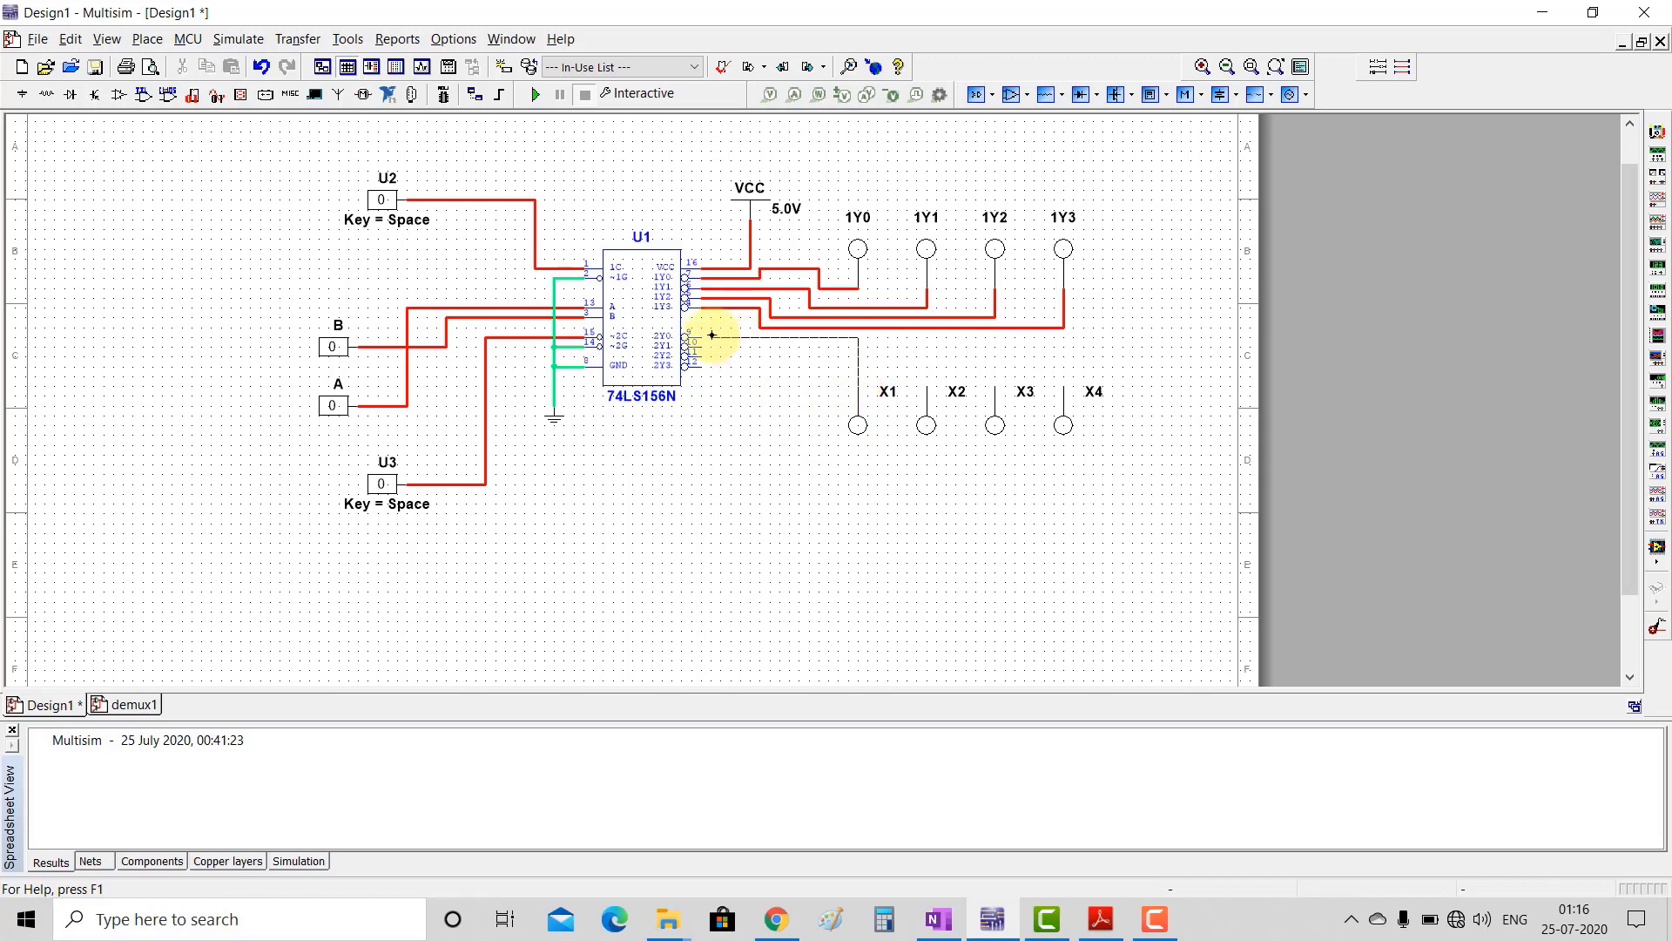
pyautogui.click(703, 336)
pyautogui.click(927, 385)
pyautogui.click(703, 347)
pyautogui.click(995, 385)
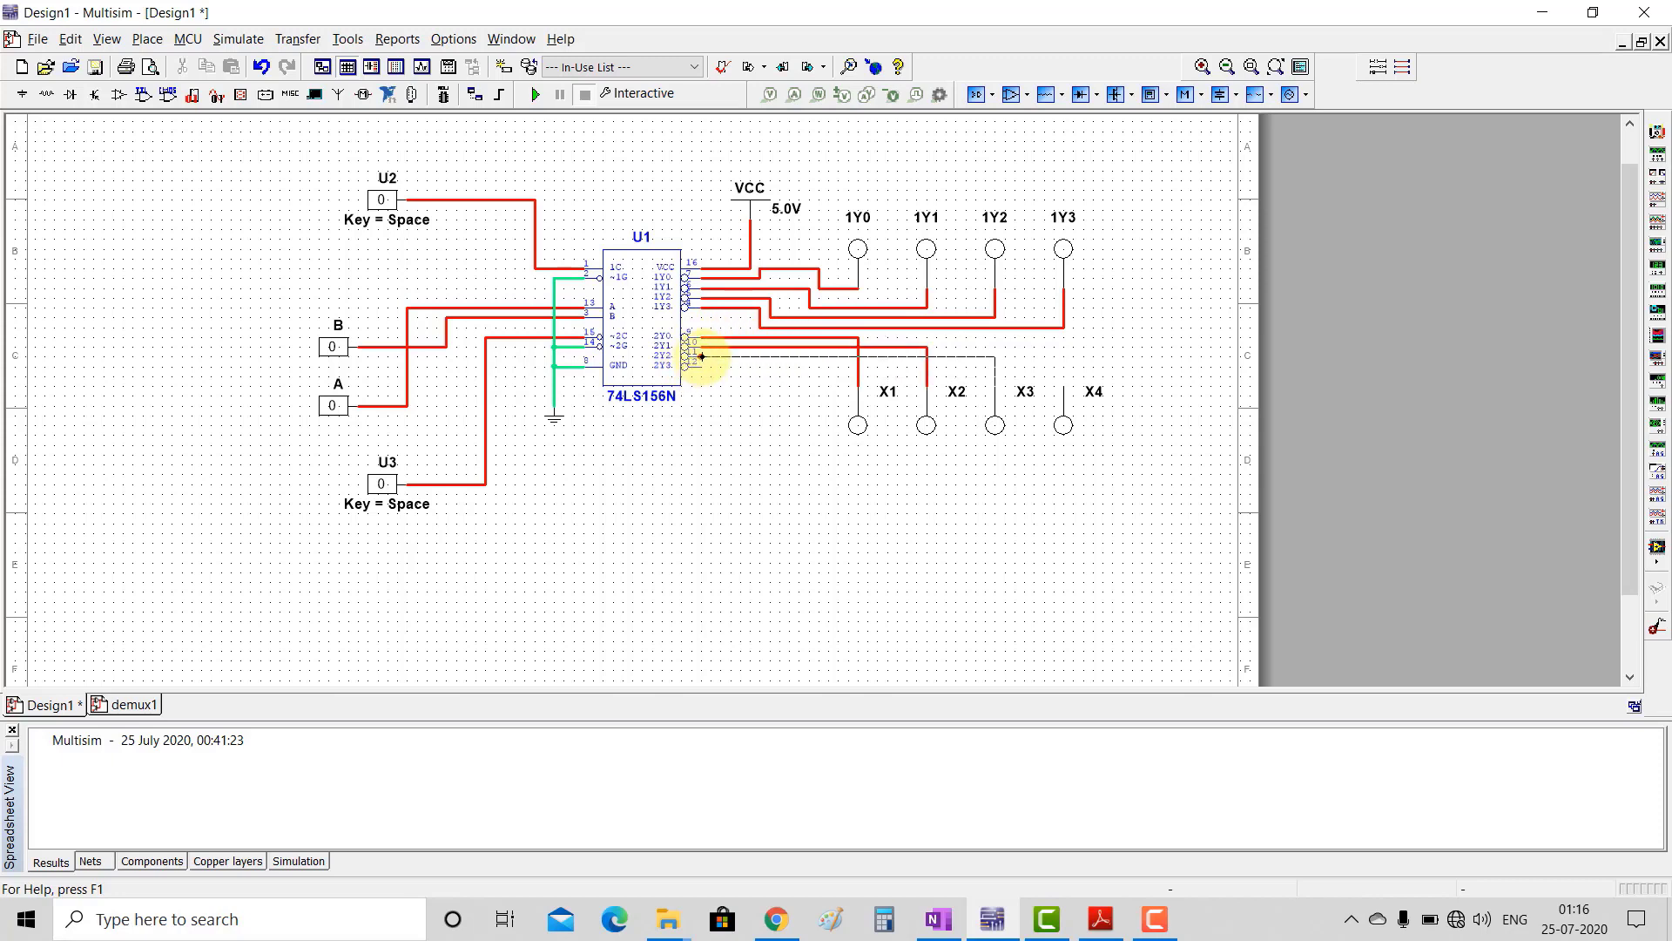
pyautogui.click(702, 357)
pyautogui.click(1063, 385)
pyautogui.click(700, 364)
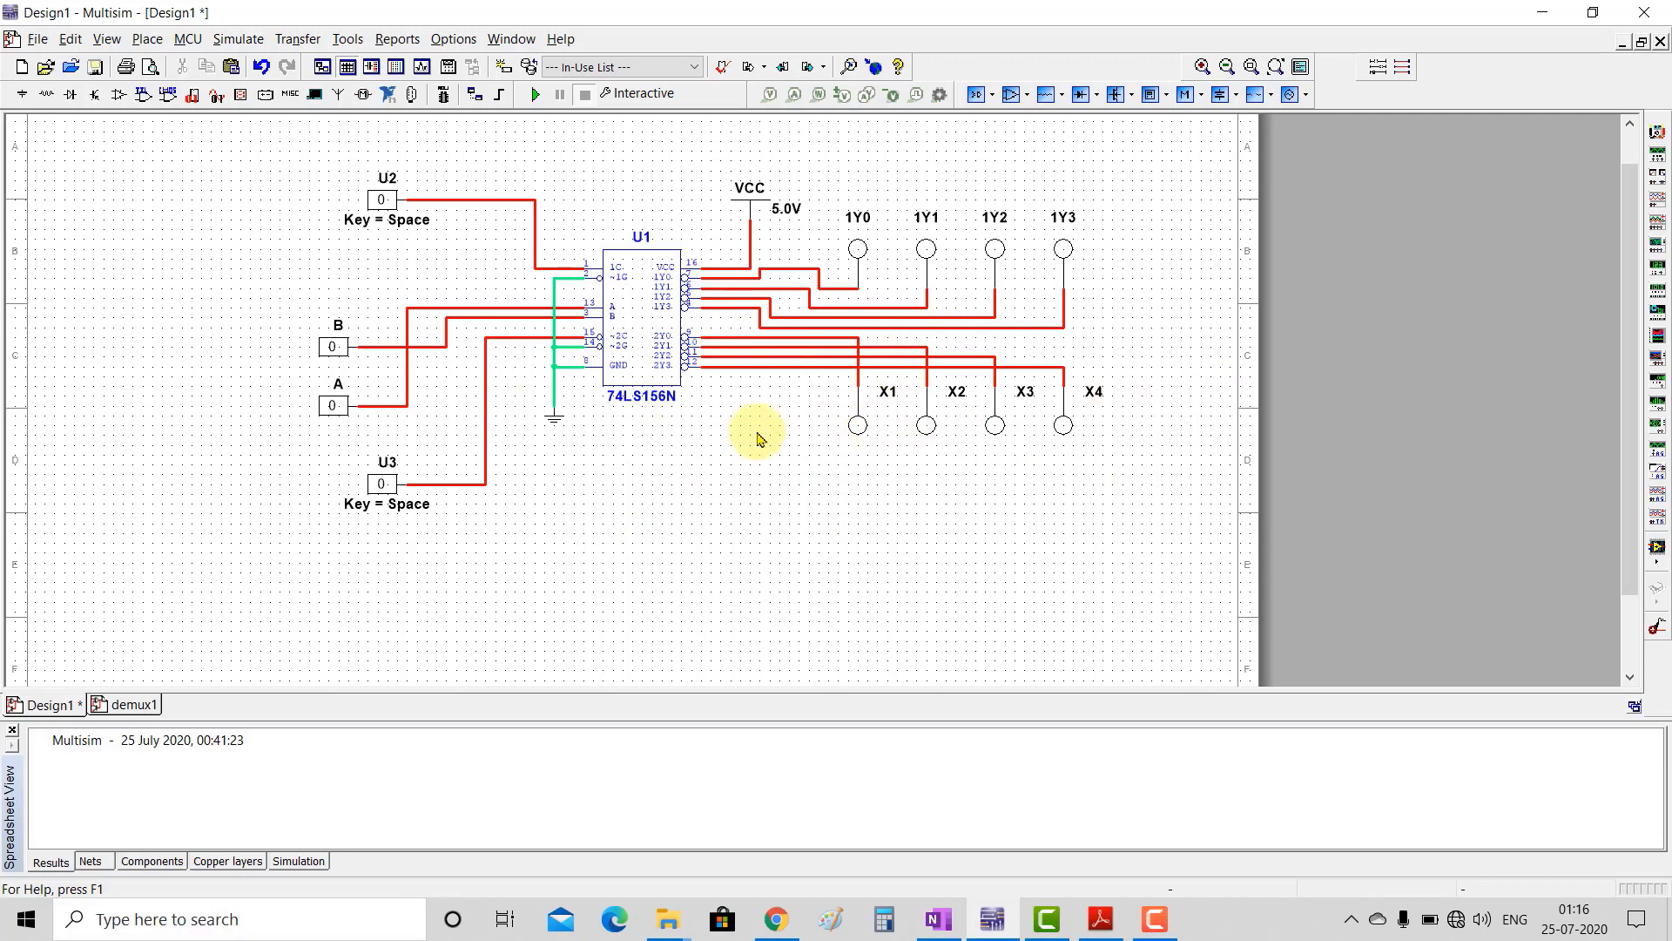
# Step: Rename the first two green probes, X1 and X2, as 2Y0 and 2Y1
pyautogui.doubleClick(854, 426)
pyautogui.moveTo(703, 298); pyautogui.dragTo(624, 324)
pyautogui.write('2Y0')
pyautogui.click(843, 688)
pyautogui.doubleClick(924, 426)
pyautogui.write('2Y1')
pyautogui.press('Return')
# Step: Rename the remaining green probes, X3 and X4, as 2Y2 and 2Y3
pyautogui.doubleClick(1001, 425)
pyautogui.write('2')
pyautogui.click(841, 683)
pyautogui.doubleClick(1068, 425)
pyautogui.write('2Y')
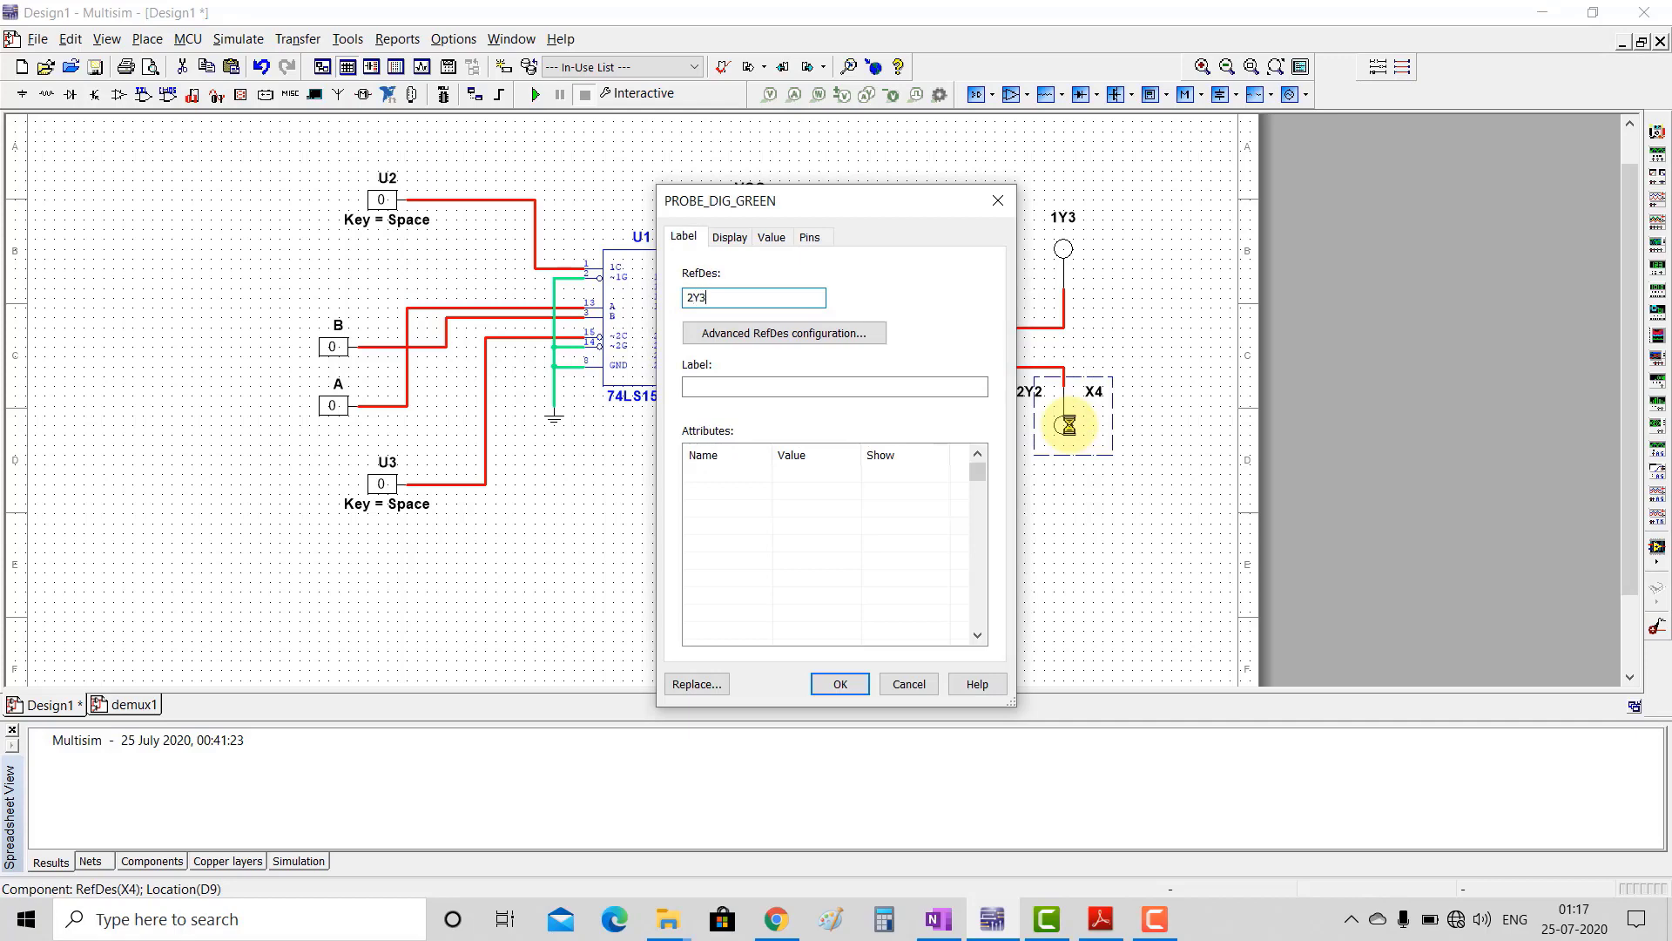
pyautogui.write('3')
pyautogui.press('Return')
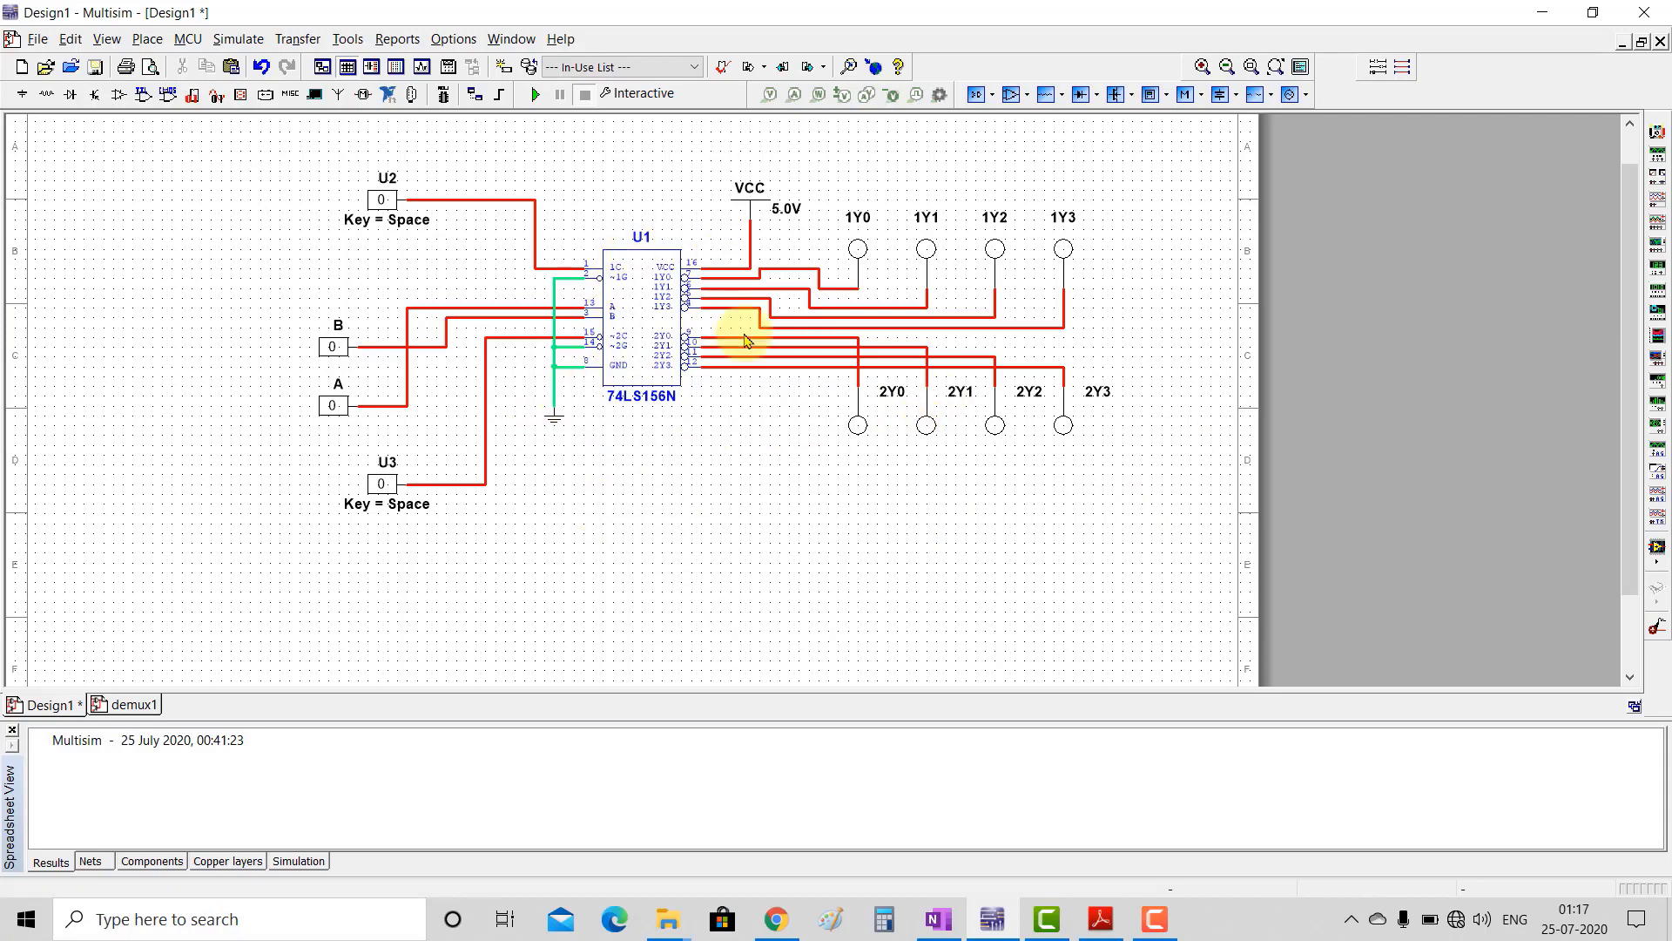
# Step: Run the simulation with U2 and U3 at 1 and switch select inputs B and A through 01, 11, 10 and 11
pyautogui.hotkey('alt', 'Tab')
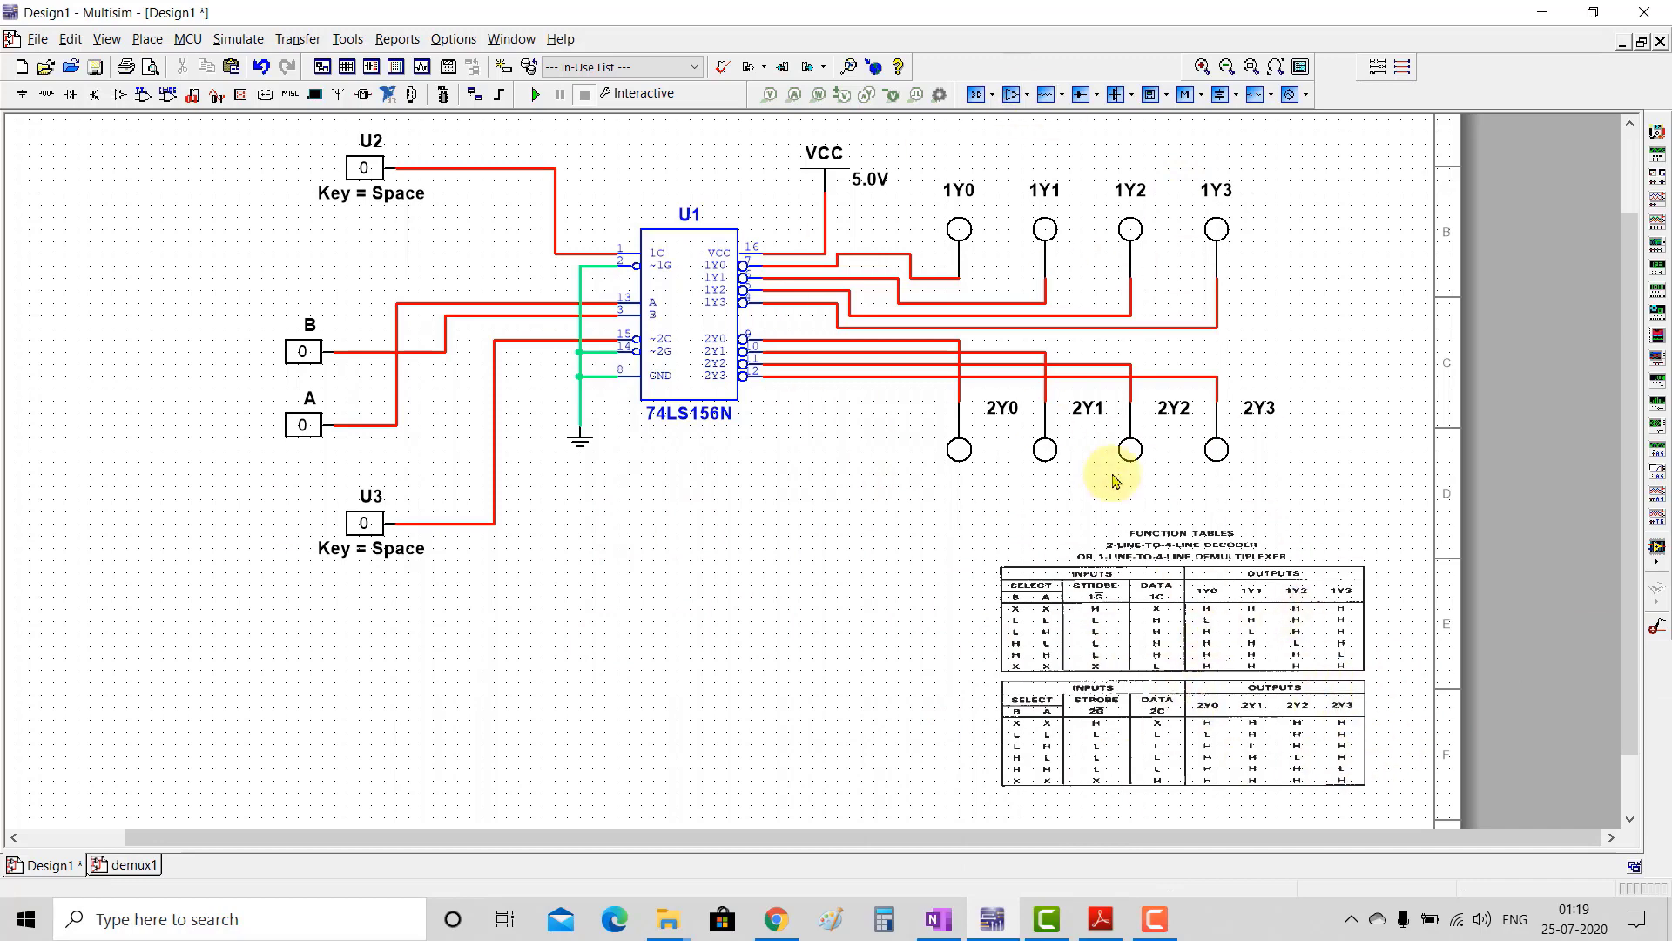
pyautogui.click(535, 95)
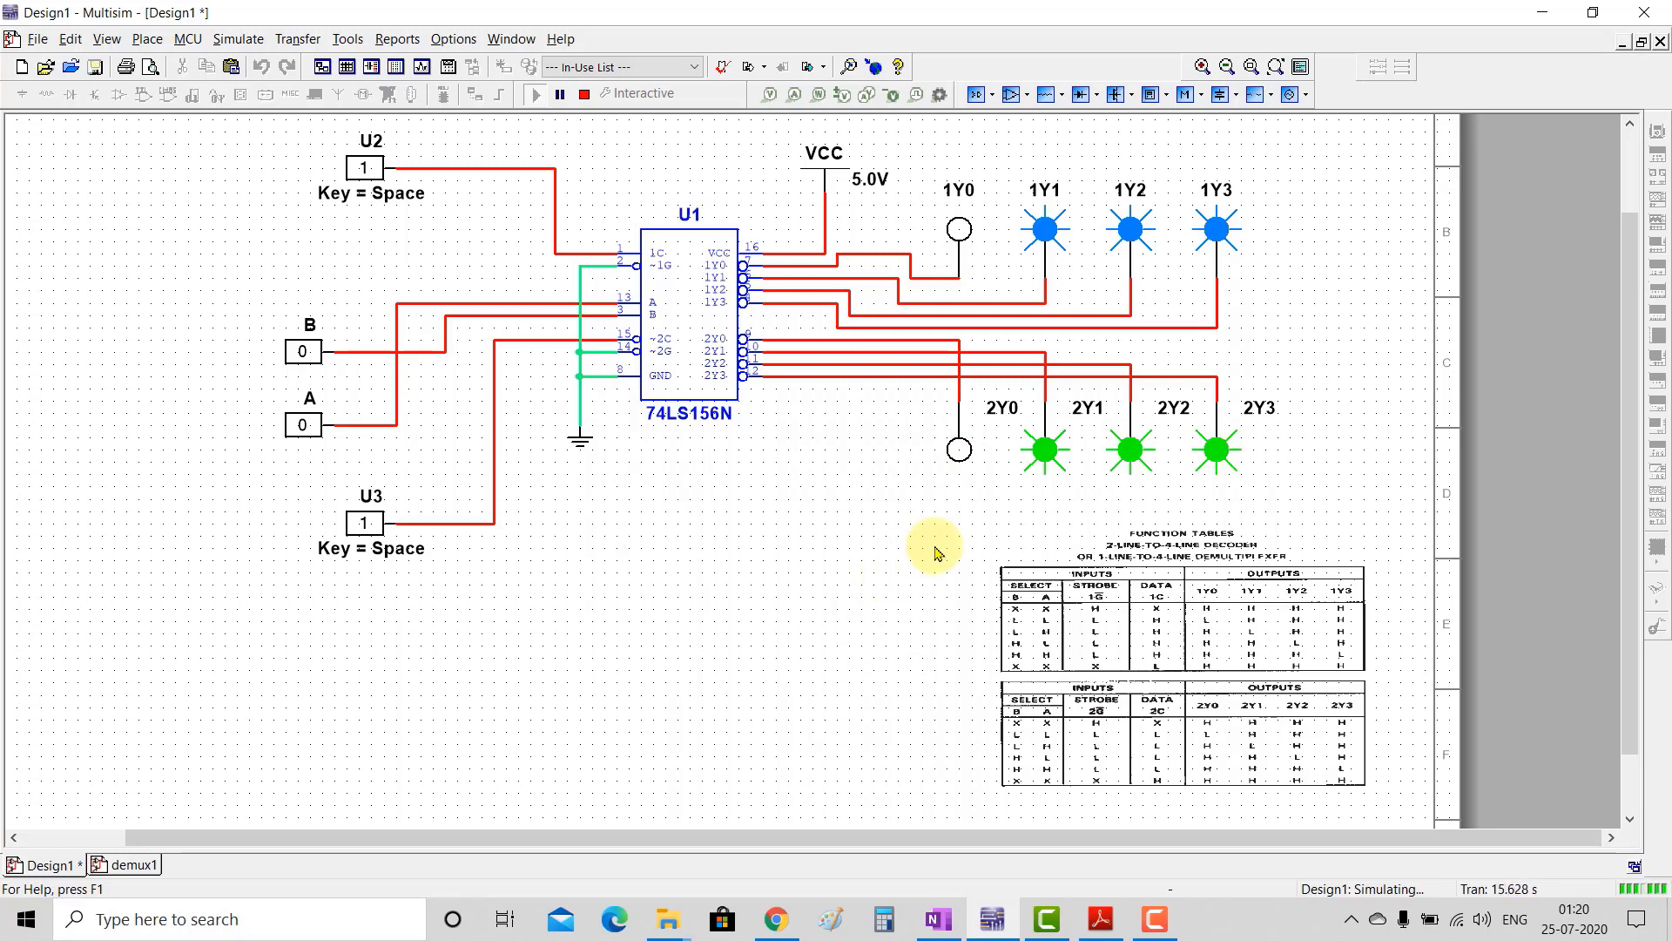
pyautogui.click(312, 427)
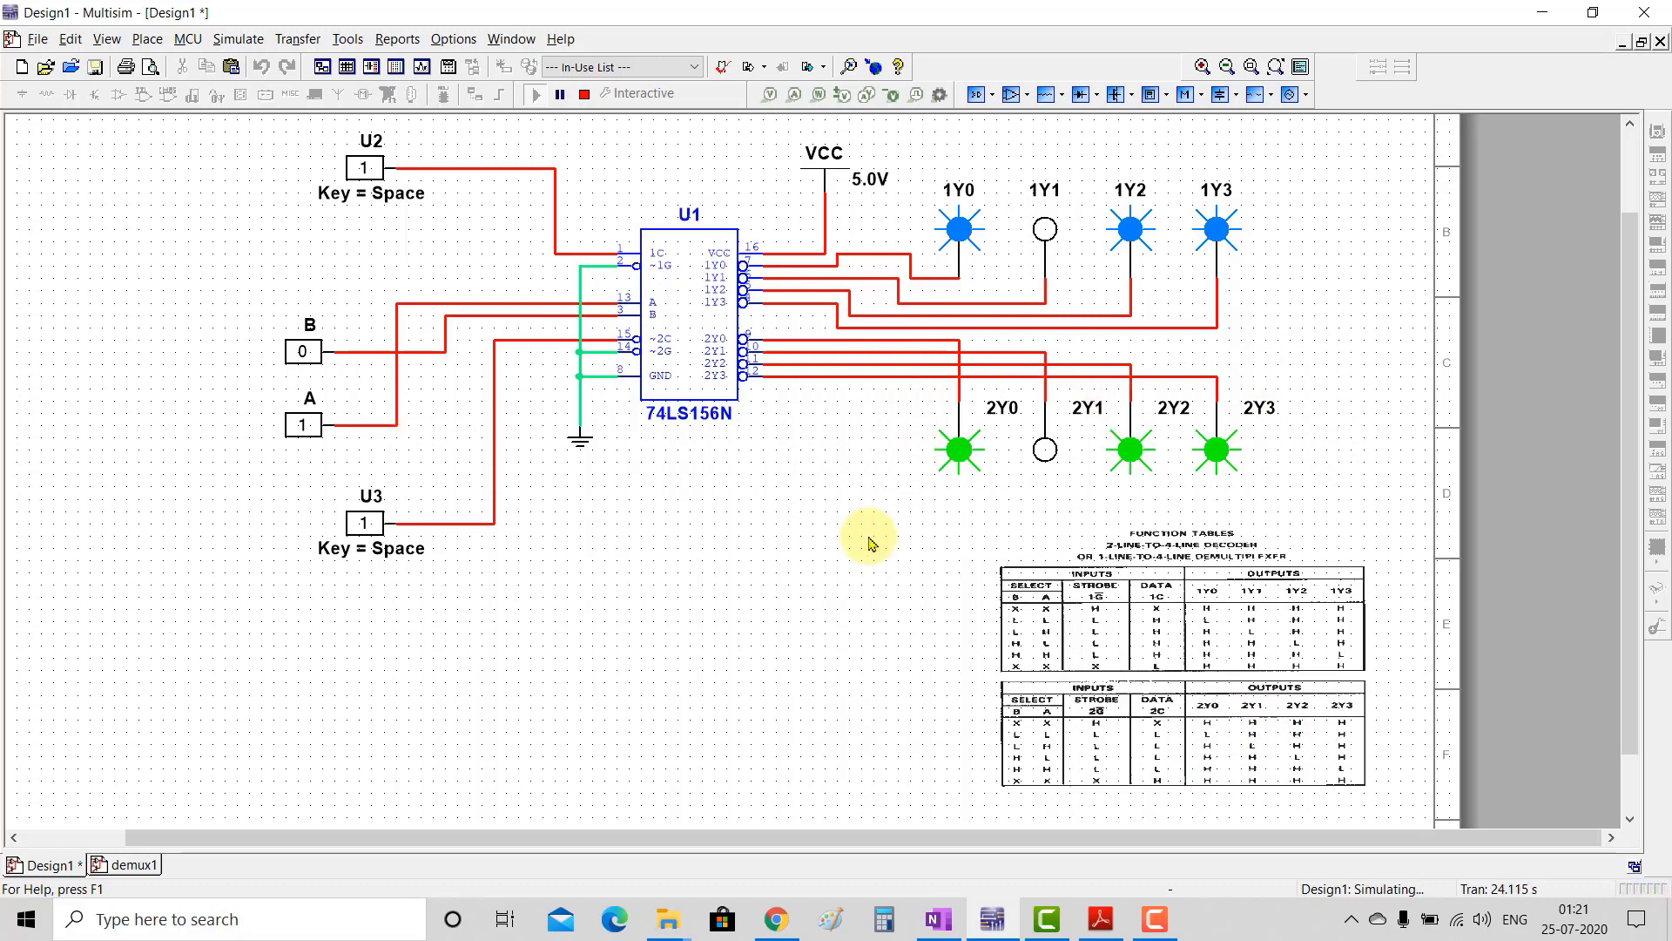
pyautogui.click(309, 358)
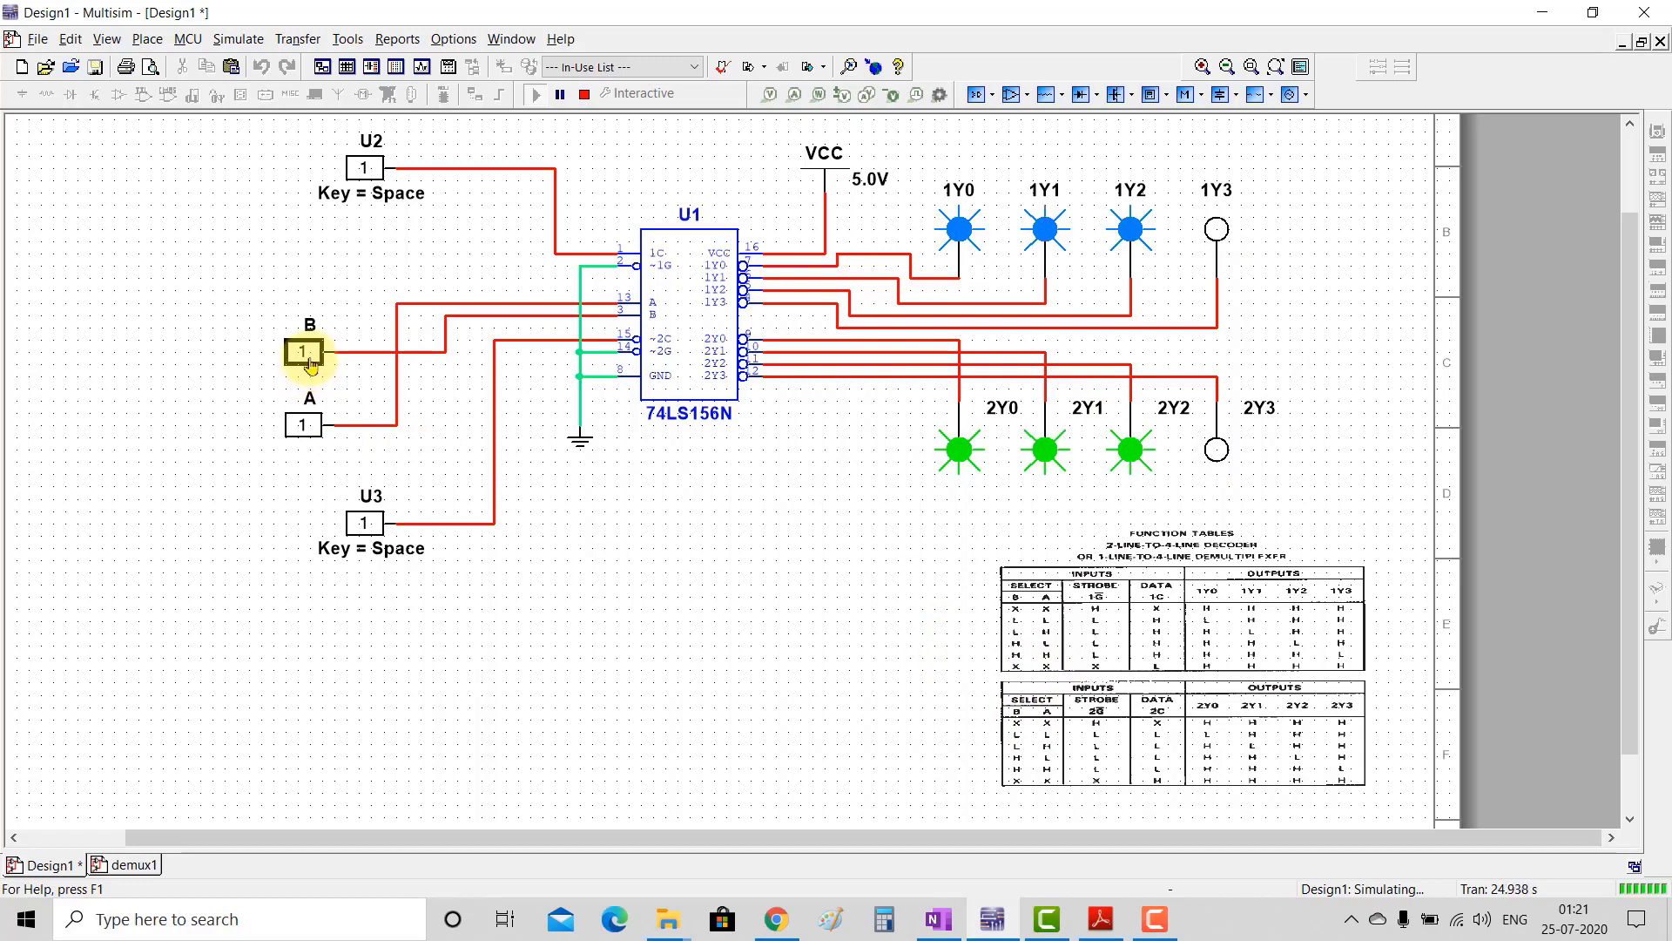
pyautogui.click(303, 426)
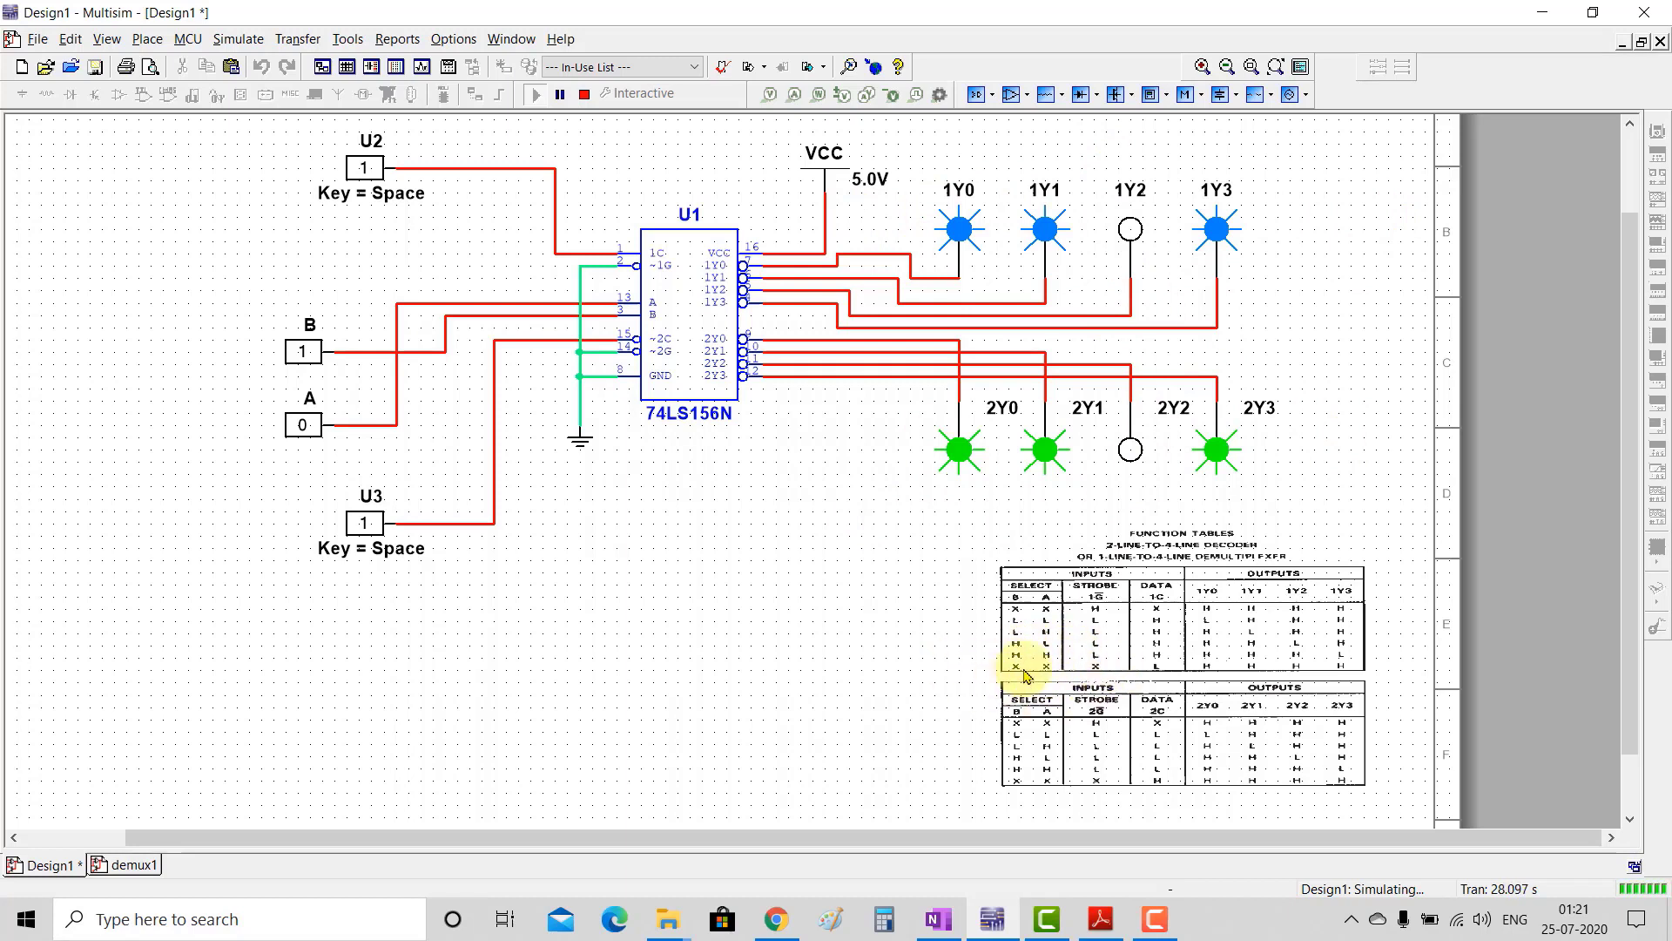
pyautogui.click(311, 430)
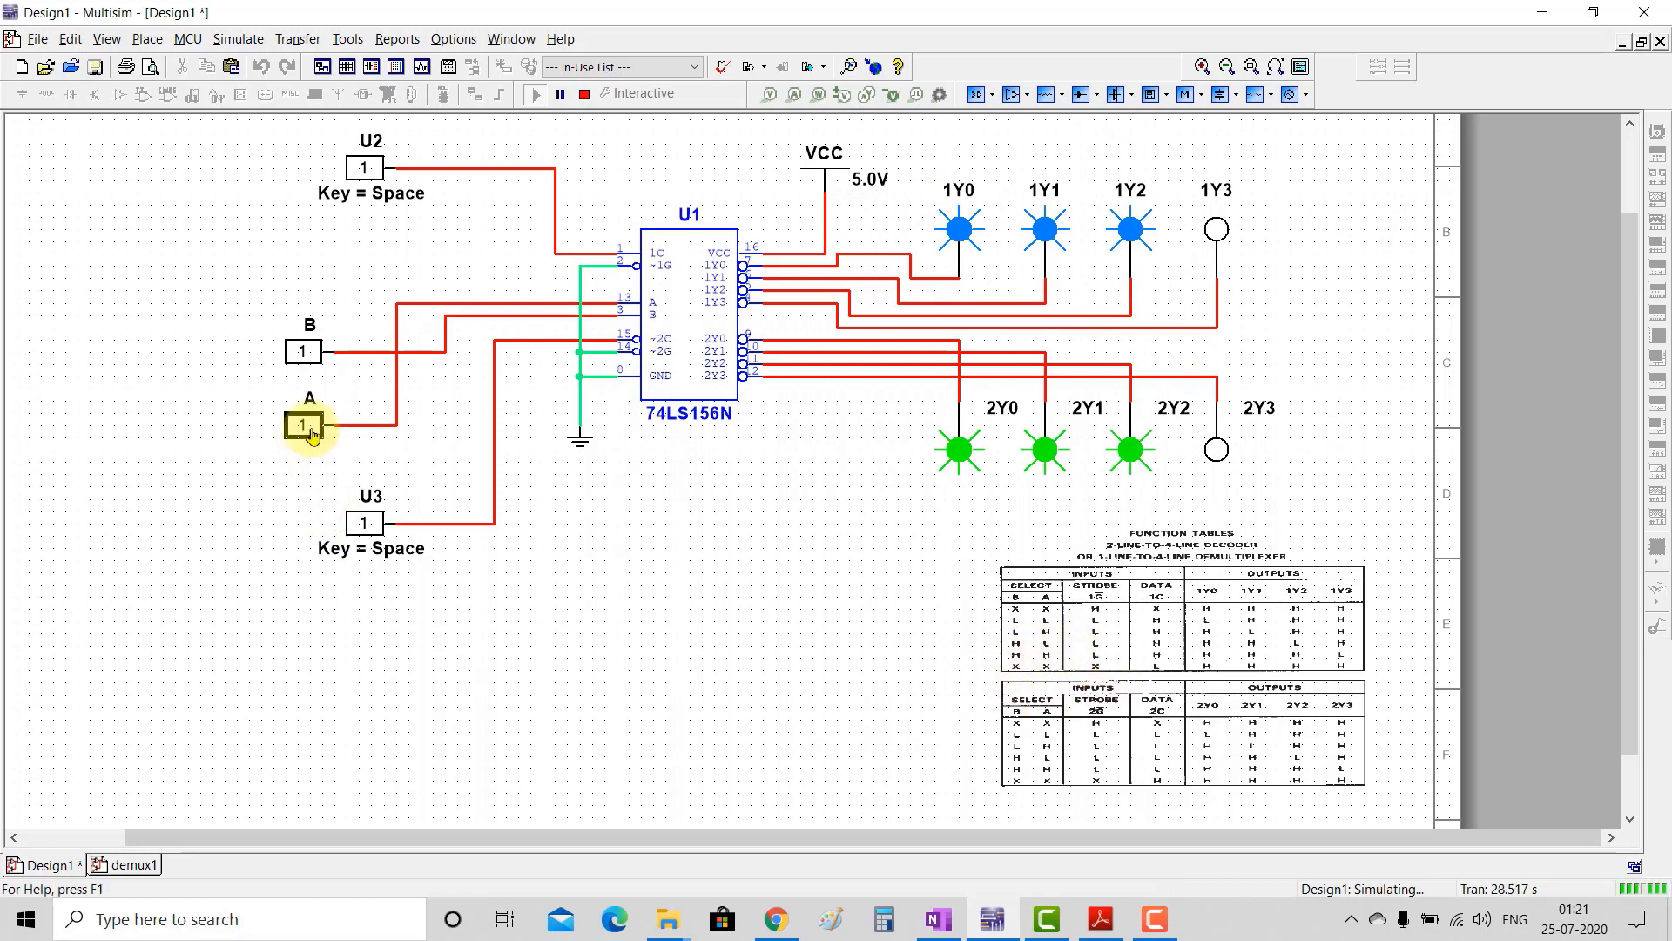